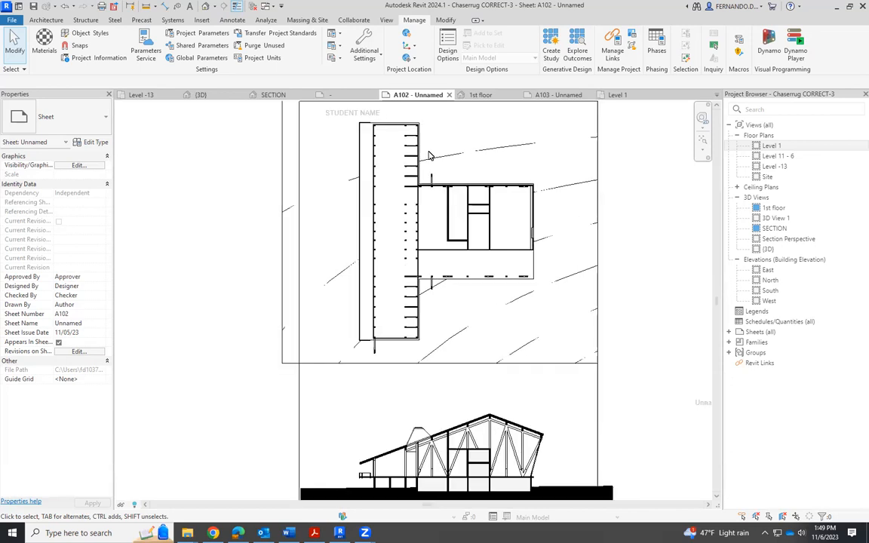
Examine the floor plan on sheet A102, including the long wing's walls, columns and window openings.
scroll(412, 342, "down", 2)
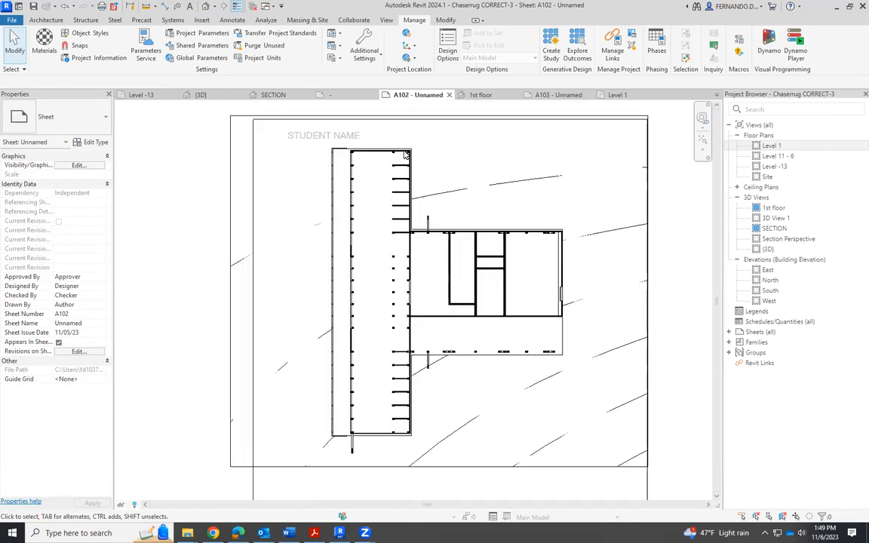
scroll(406, 154, "up", 3)
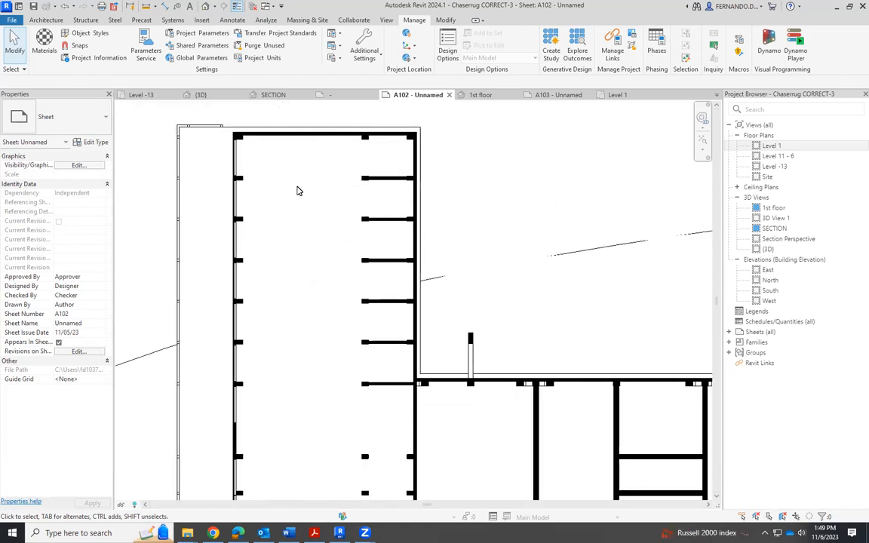
scroll(178, 230, "up", 2)
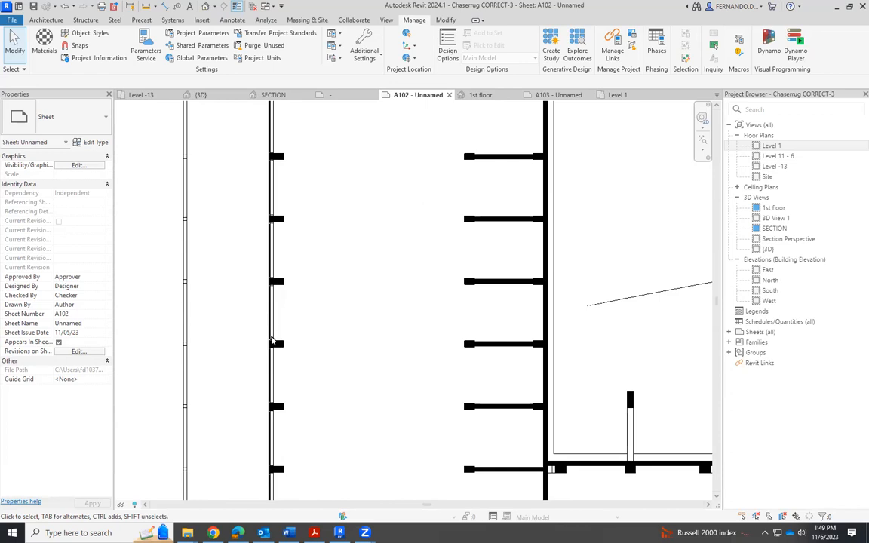
scroll(279, 362, "down", 3)
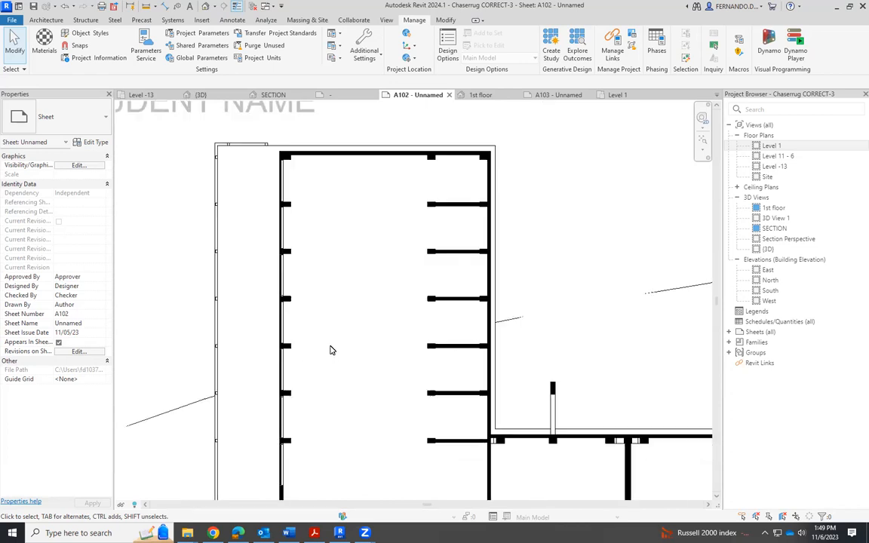
scroll(289, 206, "up", 5)
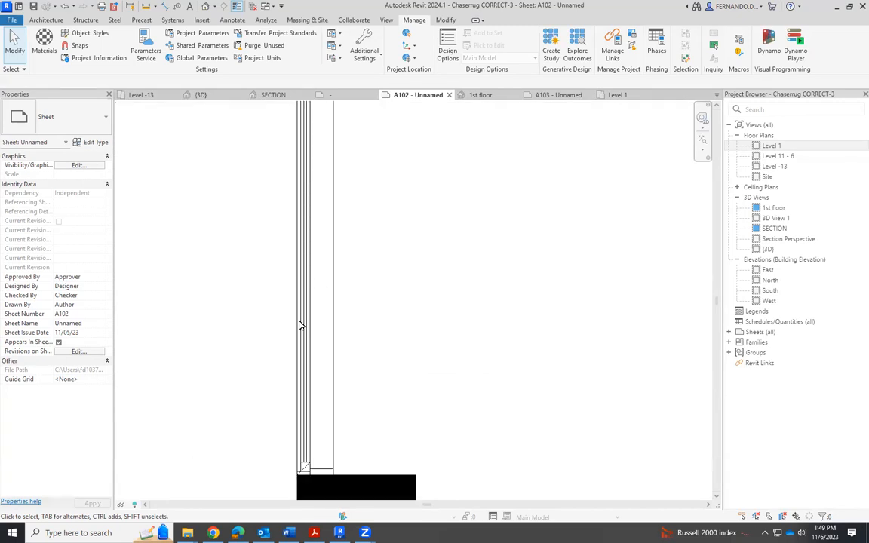
scroll(314, 331, "down", 4)
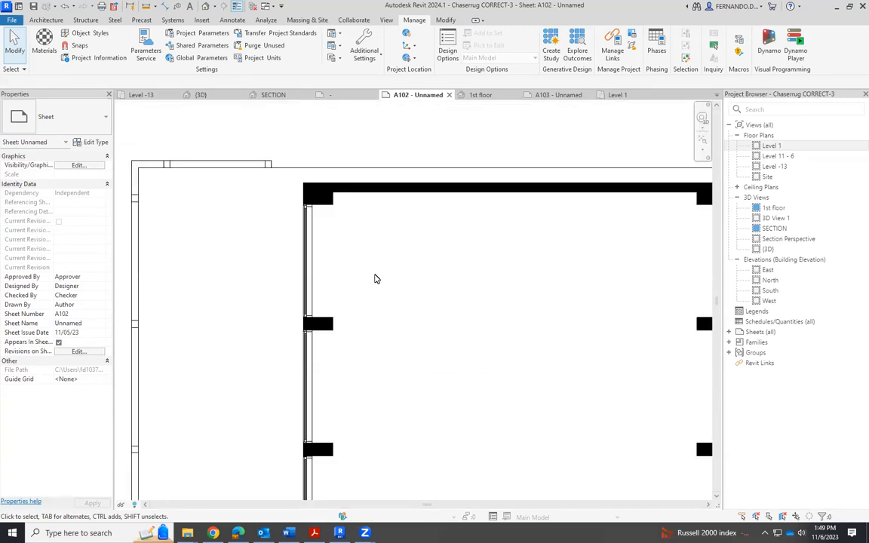
scroll(323, 264, "up", 2)
scroll(323, 264, "down", 5)
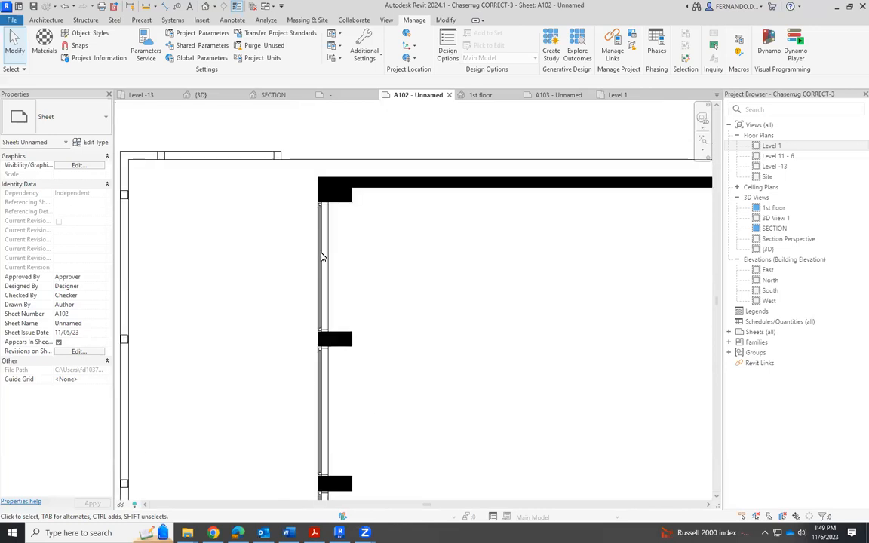
scroll(359, 356, "up", 4)
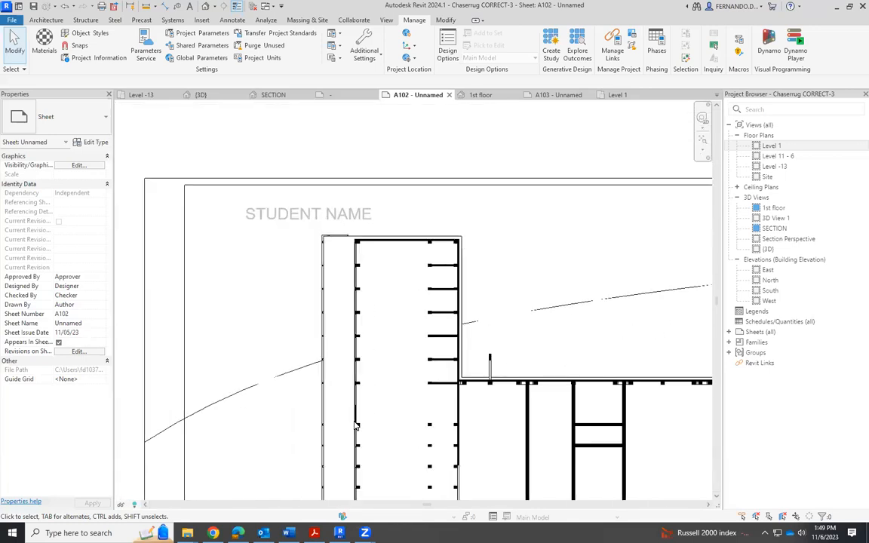
scroll(355, 387, "up", 2)
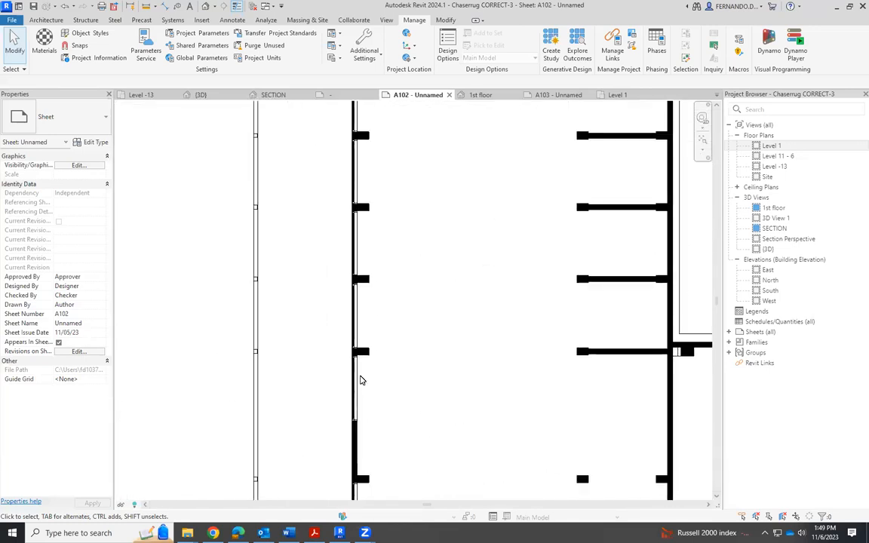
scroll(356, 385, "up", 2)
scroll(310, 351, "down", 6)
scroll(375, 290, "down", 5)
scroll(433, 192, "up", 1)
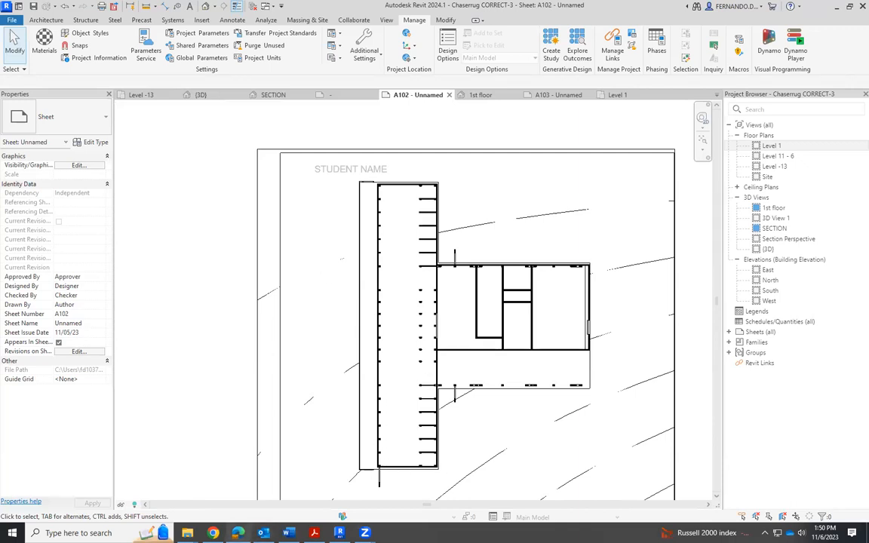
Switch to Chrome and look through the Chäserrugg mountain station photo gallery for its interior and exterior finishes.
mouse_move(213, 533)
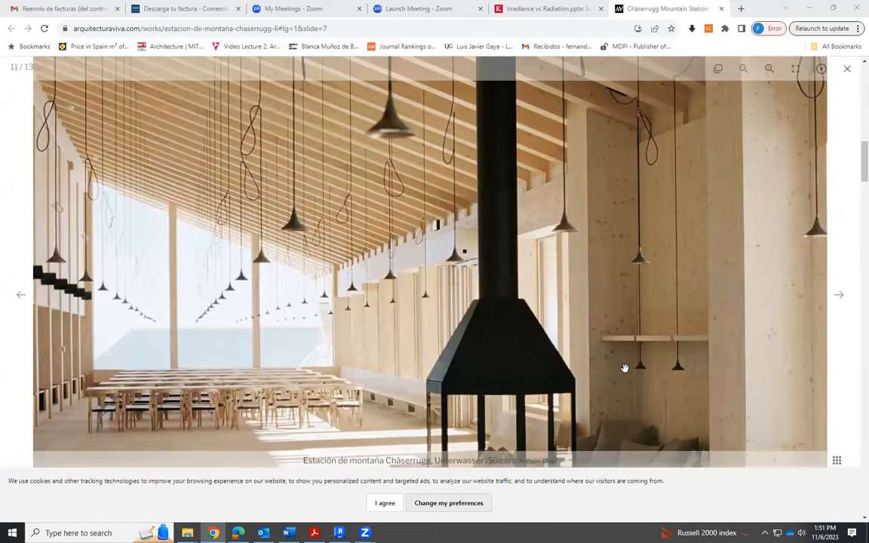
left_click(840, 298)
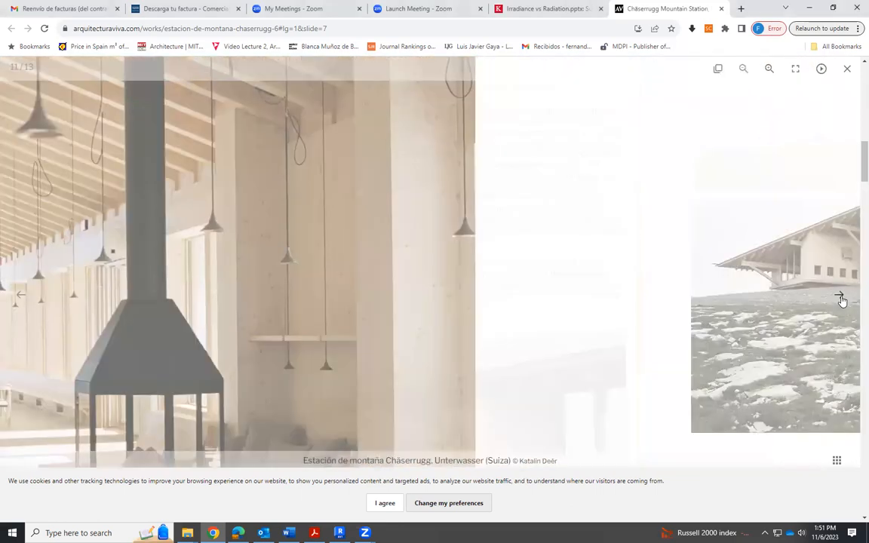
left_click(840, 298)
left_click(841, 298)
left_click(840, 298)
left_click(840, 298)
left_click(841, 298)
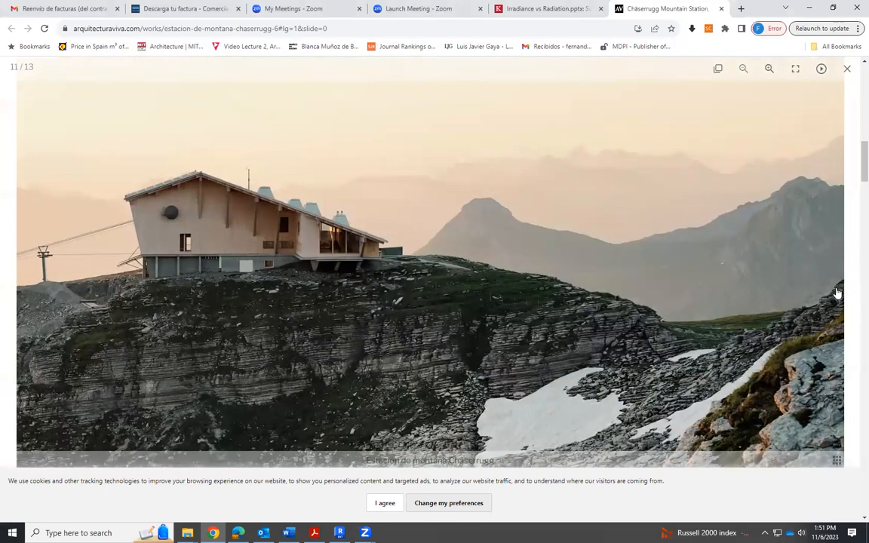
left_click(837, 294)
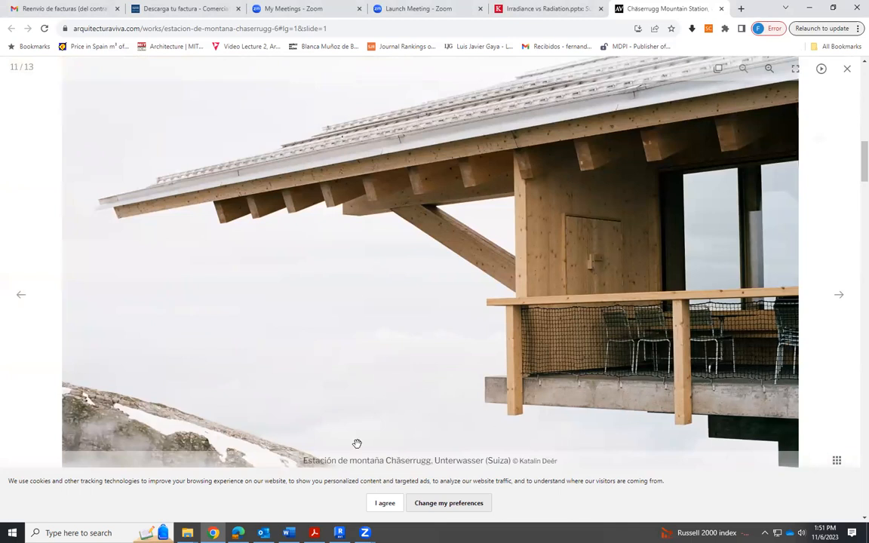
Return to Revit and open the 1st floor 3D view at the top end of the long wing.
key("alt+Tab")
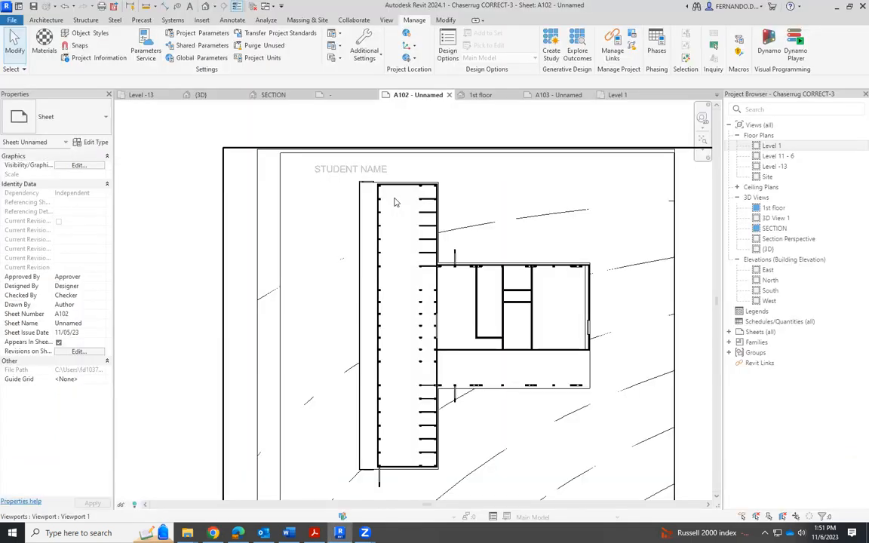
scroll(403, 239, "down", 3)
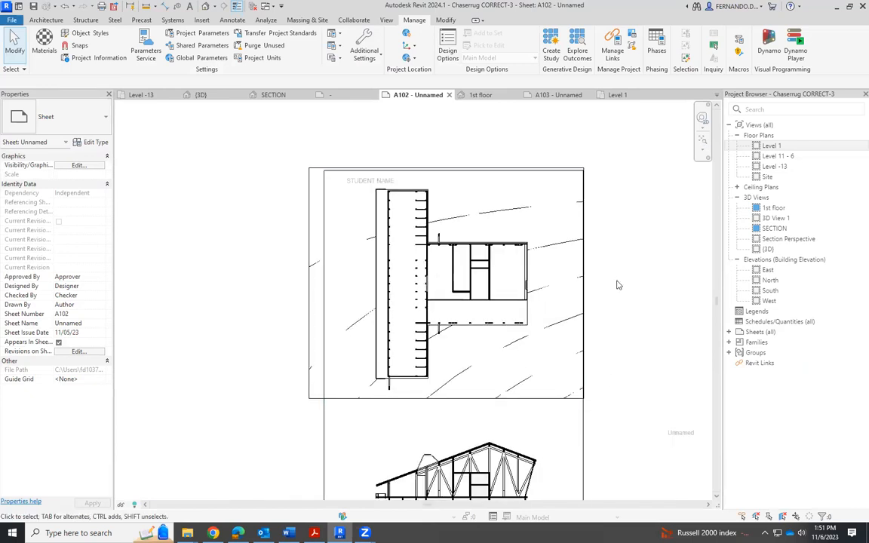
left_click(481, 95)
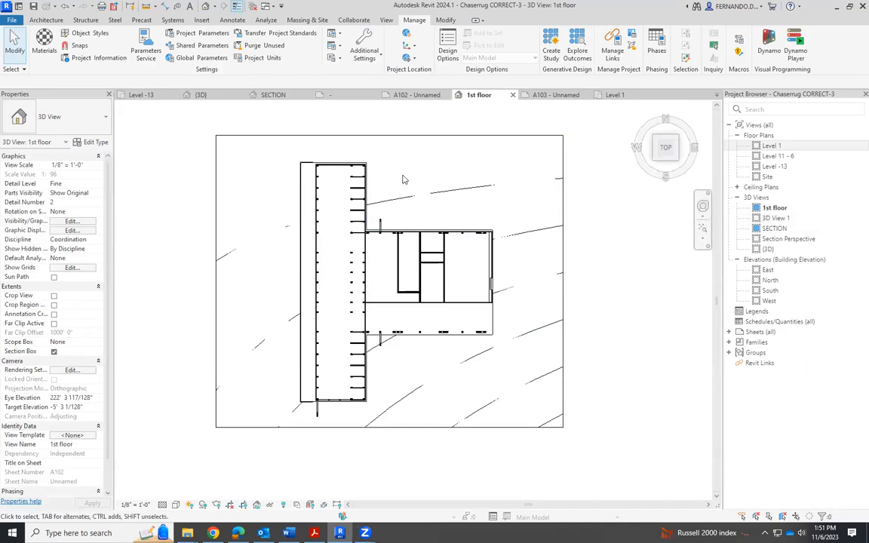
scroll(326, 179, "up", 2)
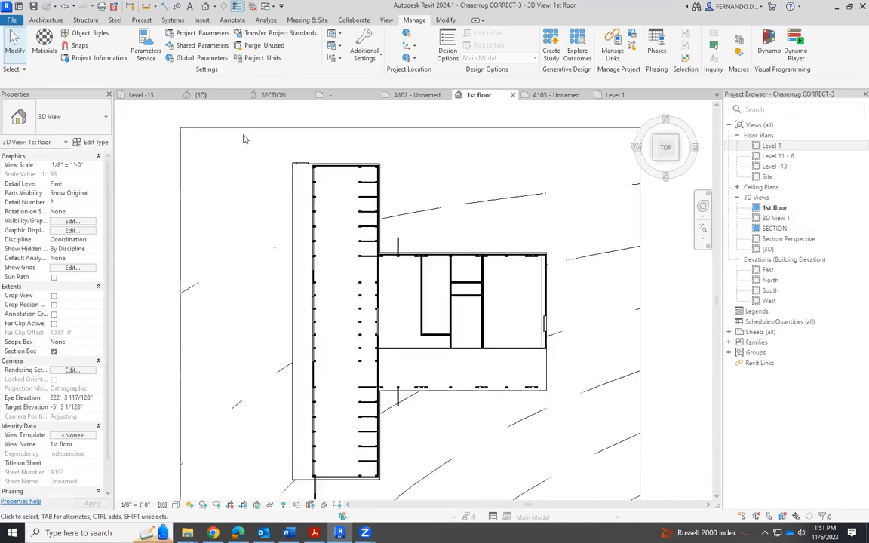
scroll(317, 169, "up", 2)
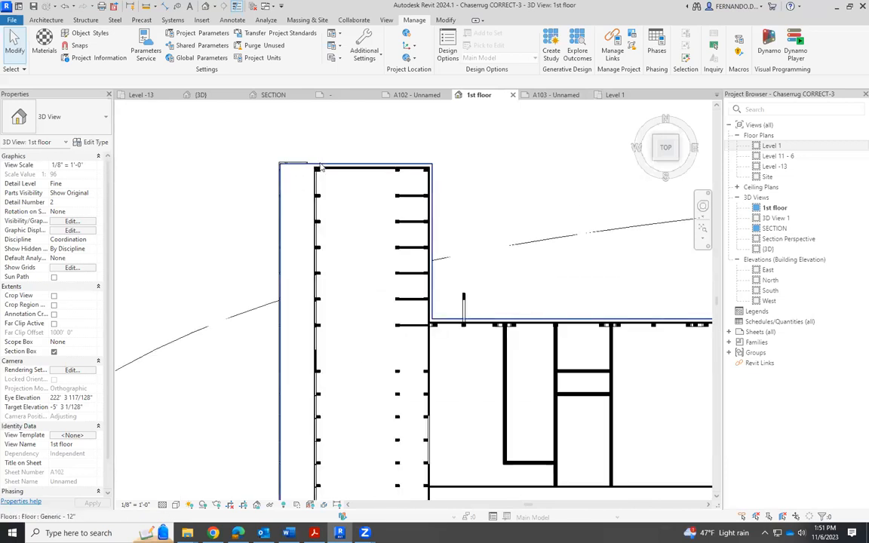
Highlight the Generic - 12" floor to check its extent across both wings, and clear the selection.
left_click(327, 184)
scroll(328, 183, "down", 1)
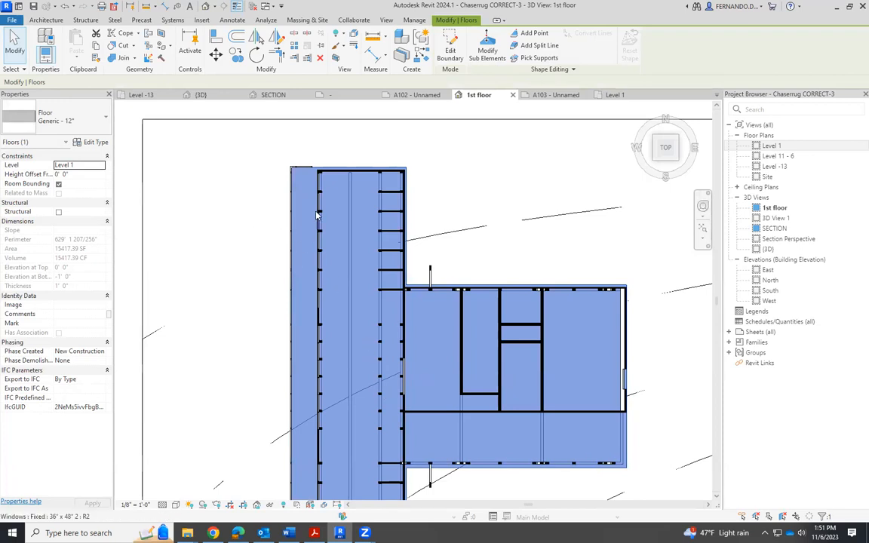
scroll(321, 208, "up", 1)
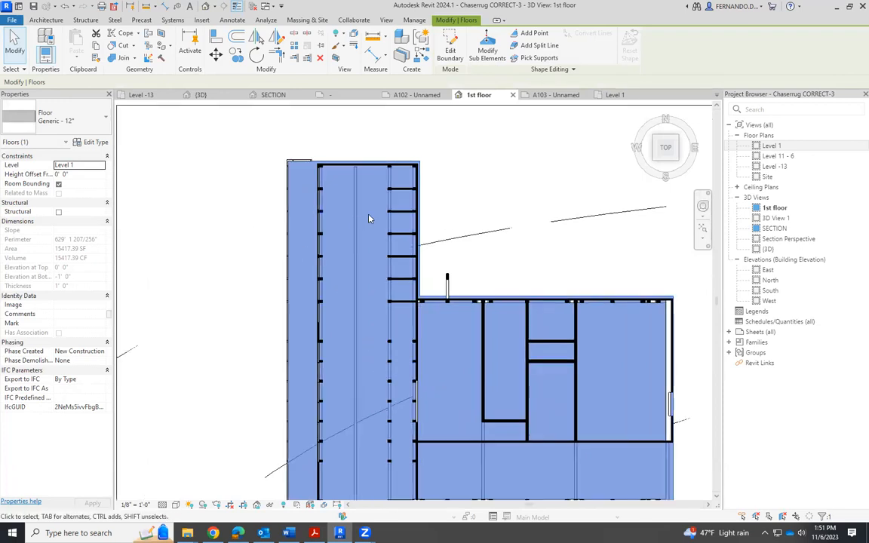
left_click(270, 160)
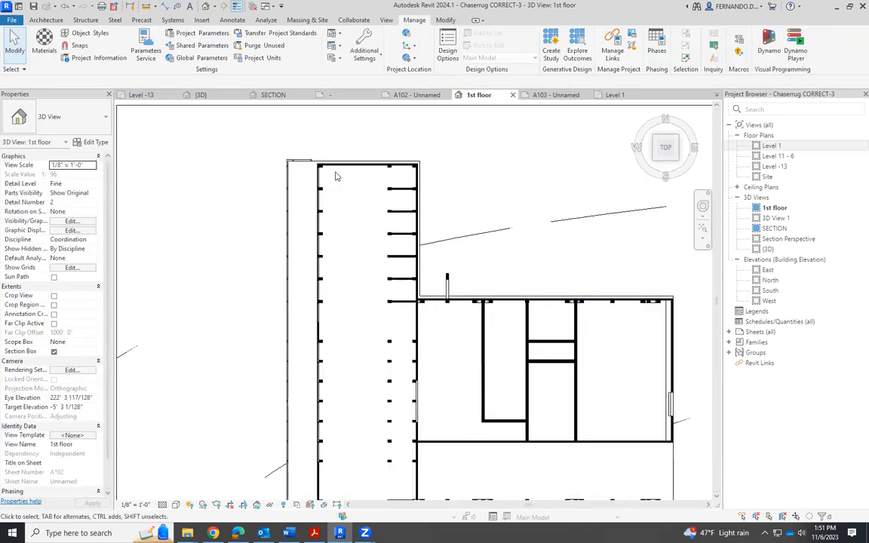
Start a Split Face boundary on the top face of the Generic - 12" floor.
scroll(348, 256, "down", 1)
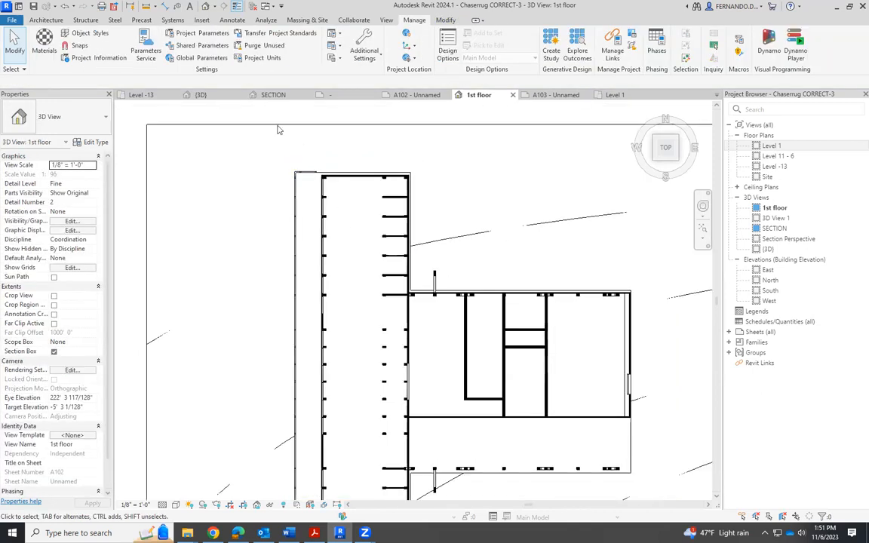
left_click(325, 174)
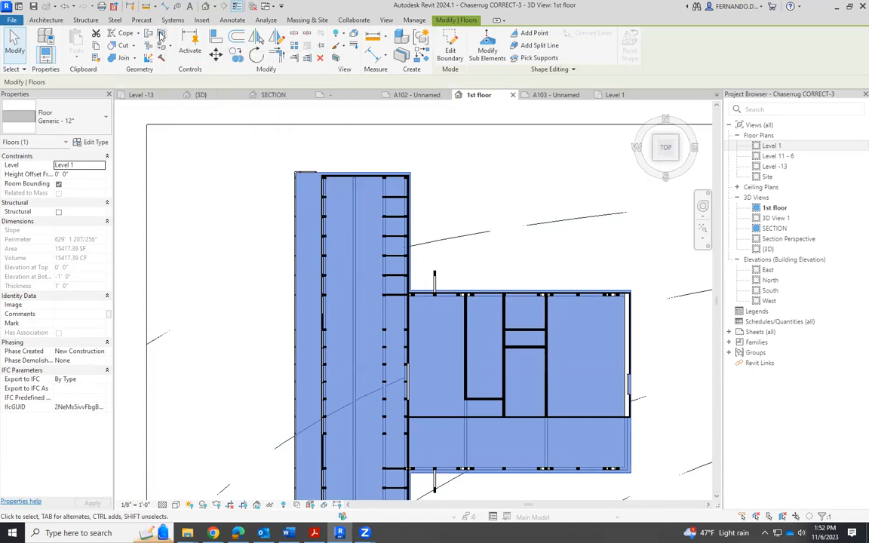
key("Escape")
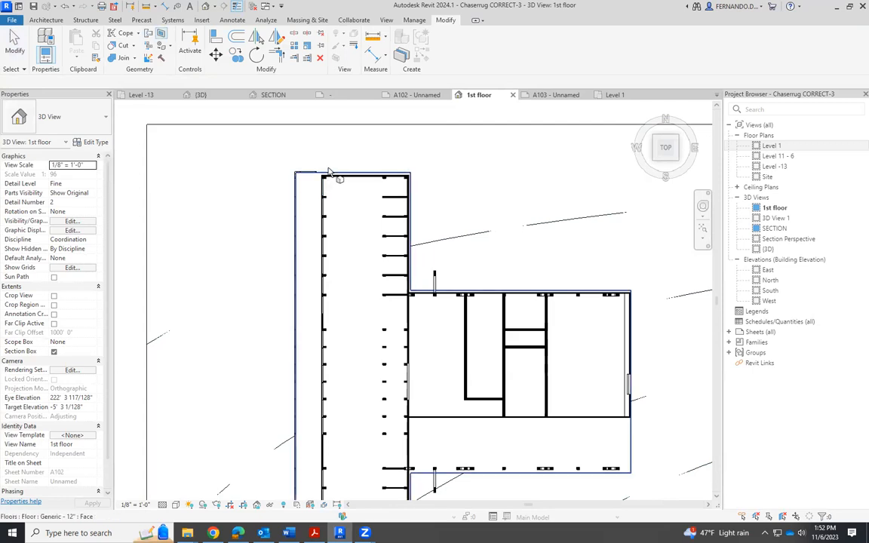
left_click(330, 173)
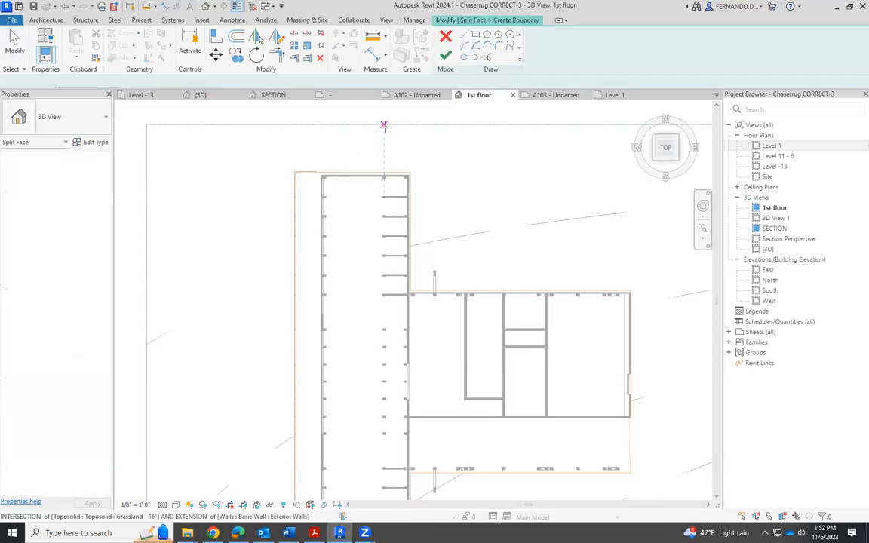
Sketch a rectangular split boundary along the long wing's outer wall faces, from its upper-left to lower-right corner, and finish the split.
left_click(475, 34)
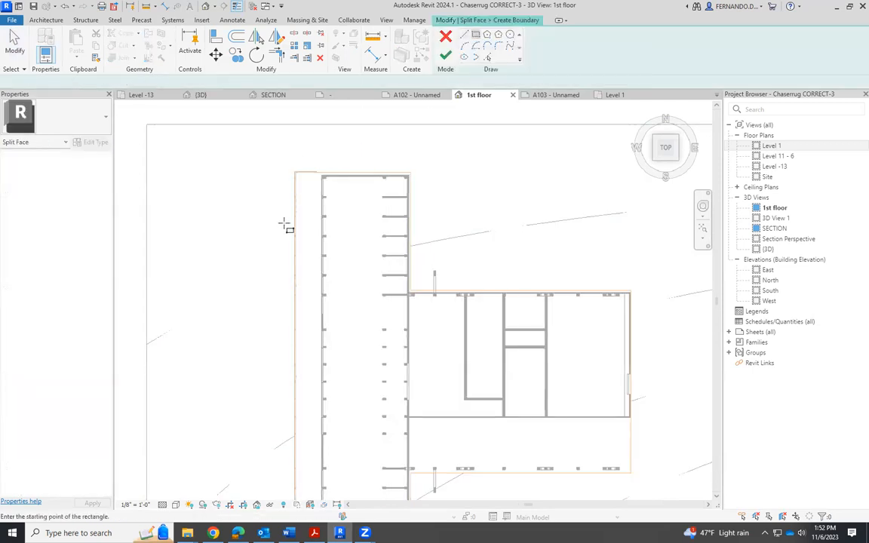
scroll(326, 179, "up", 5)
left_click(341, 142)
scroll(396, 189, "down", 4)
scroll(422, 444, "up", 6)
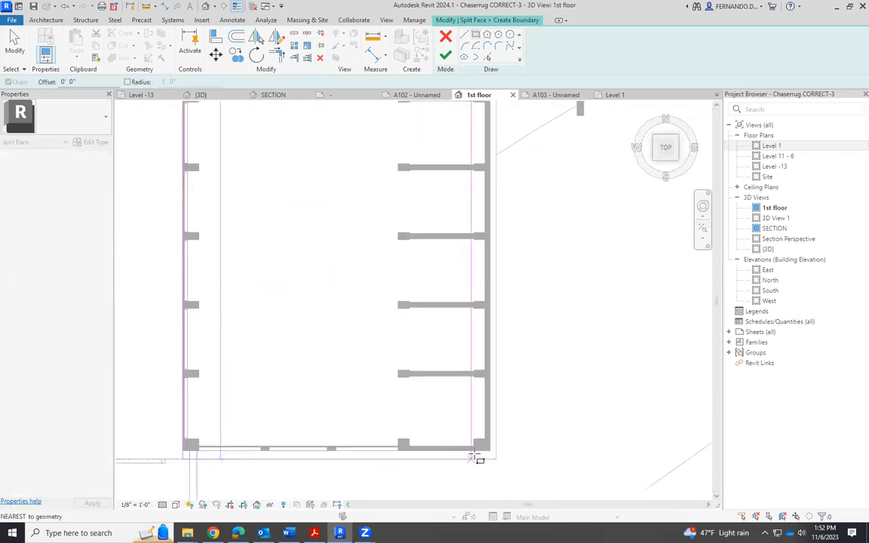
scroll(475, 457, "up", 2)
left_click(498, 448)
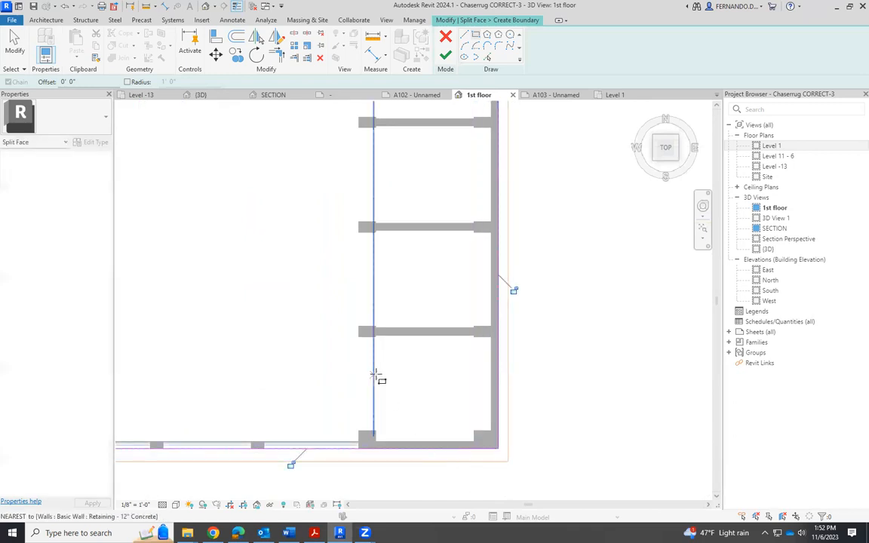
scroll(377, 377, "down", 3)
key("Escape")
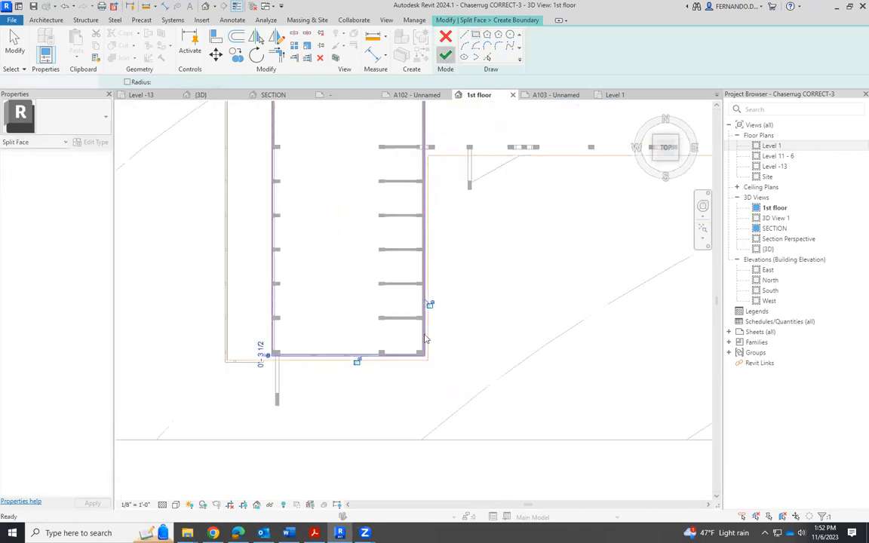
scroll(436, 423, "down", 5)
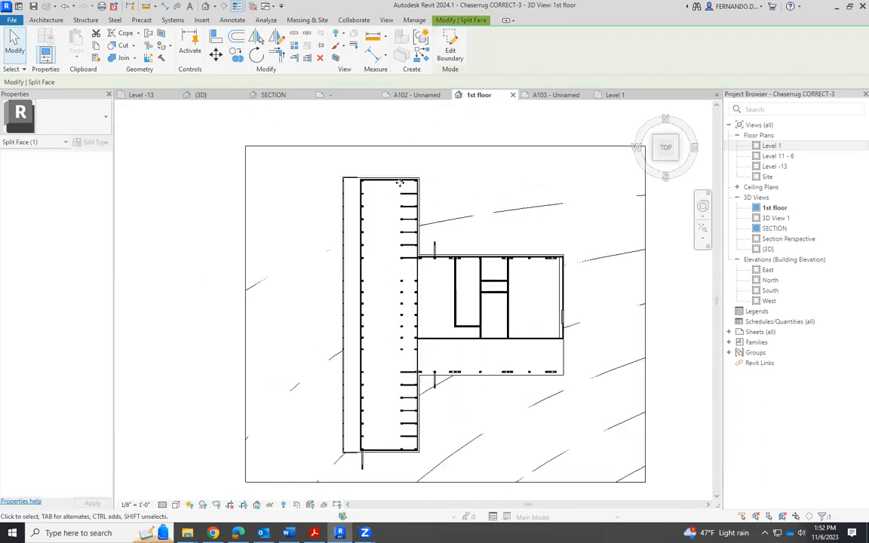
Paint the split floor region inside the long wing with the Oak Flooring material.
left_click(148, 46)
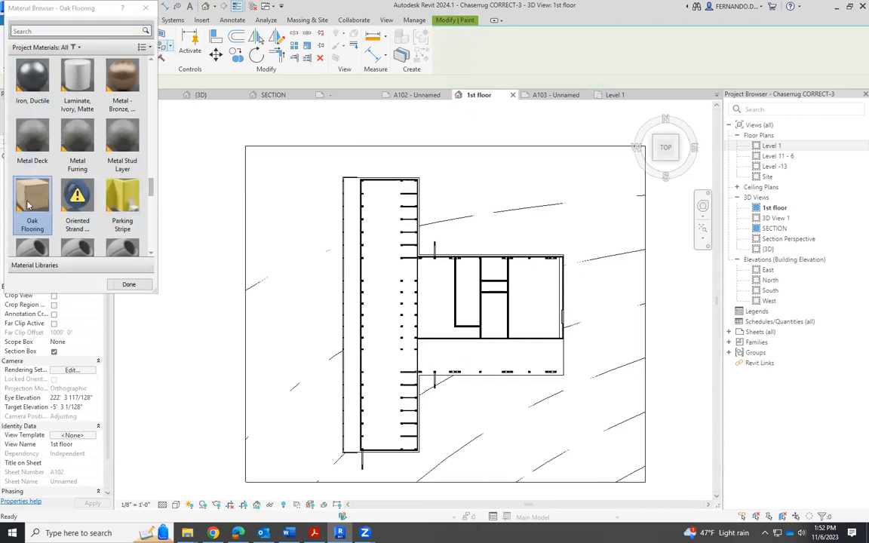
scroll(31, 215, "down", 1)
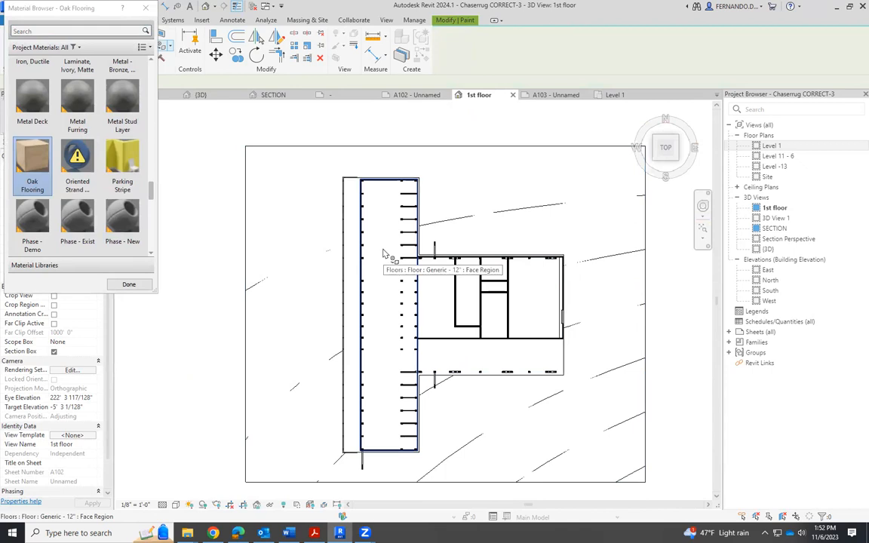
scroll(383, 254, "up", 2)
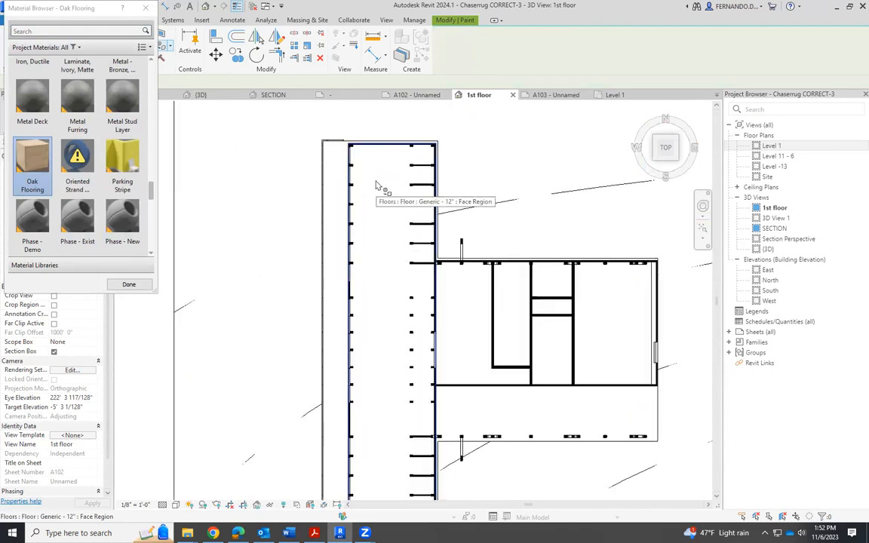
left_click(377, 186)
scroll(365, 223, "down", 1)
scroll(479, 178, "down", 2)
scroll(407, 171, "up", 6)
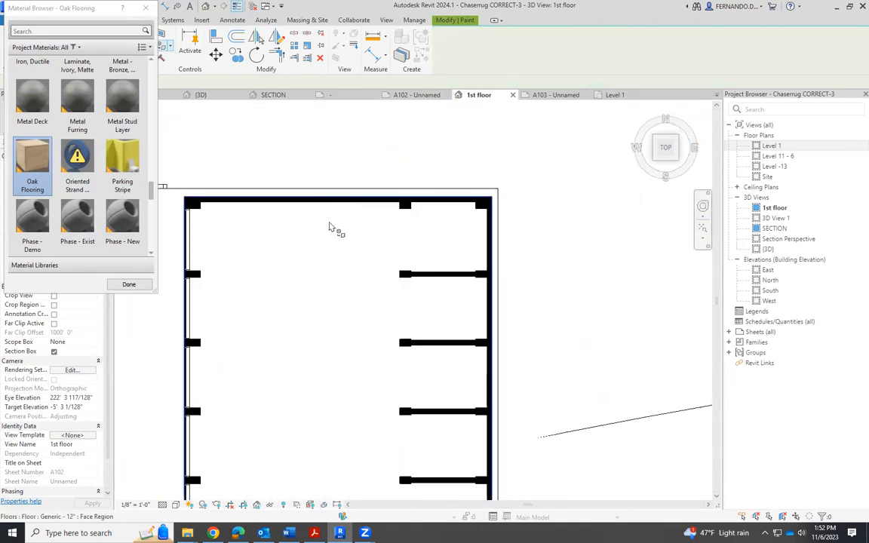
Examine the Oak Flooring surface pattern on the painted floor region up close and across the whole 1st floor view.
scroll(331, 225, "up", 2)
scroll(475, 252, "up", 1)
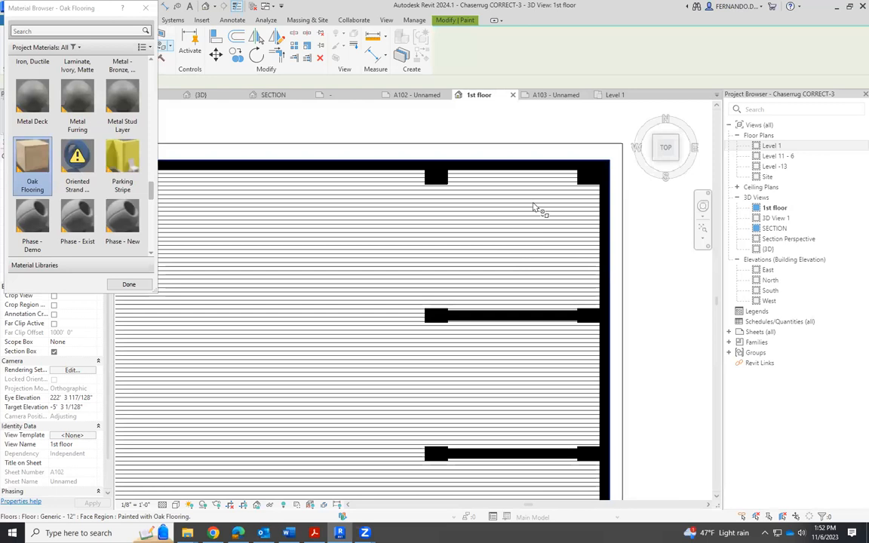
scroll(536, 209, "up", 1)
scroll(562, 219, "down", 3)
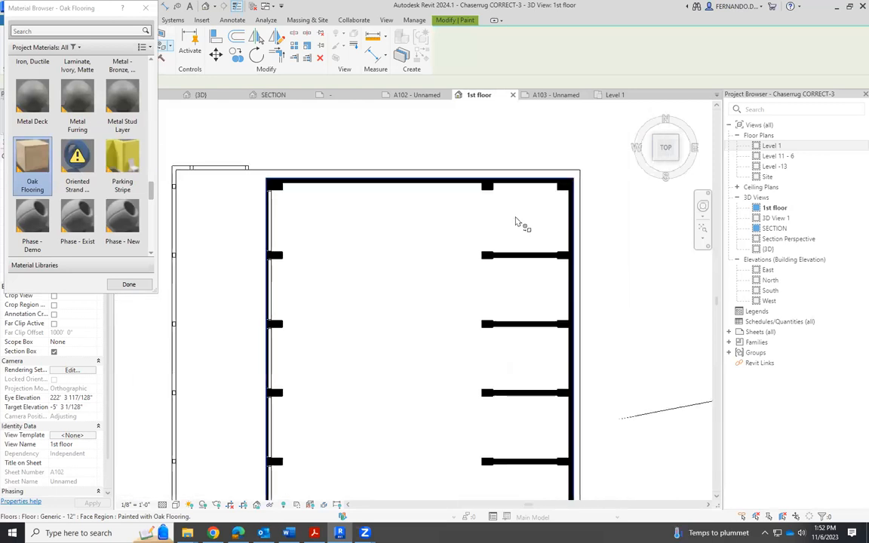
scroll(483, 173, "down", 2)
scroll(413, 151, "down", 3)
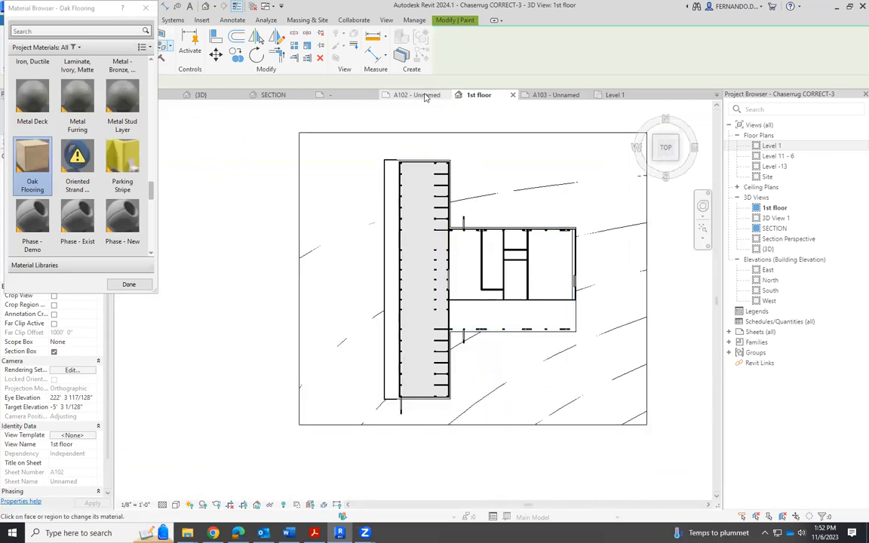
Open sheet A102 and examine how densely the Oak Flooring lines read in the floor plan viewport at different magnifications.
left_click(425, 96)
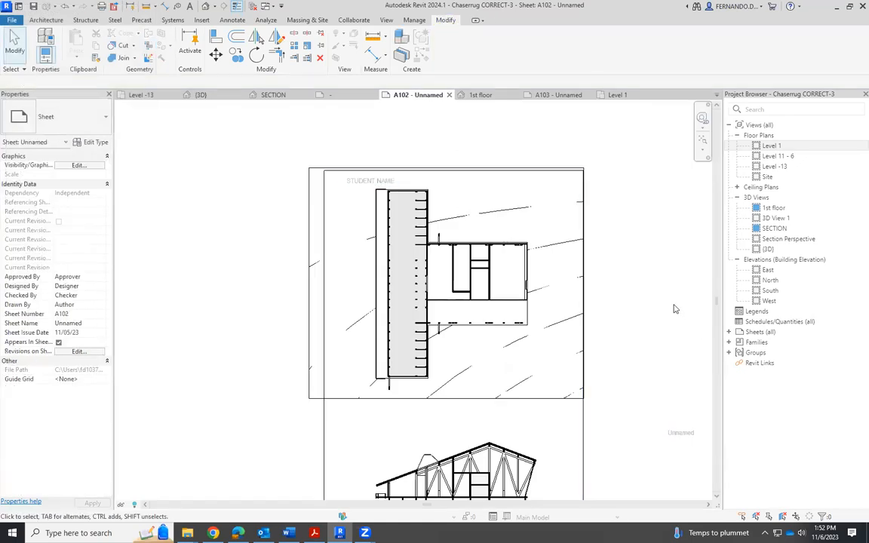
scroll(667, 317, "down", 2)
scroll(391, 187, "up", 5)
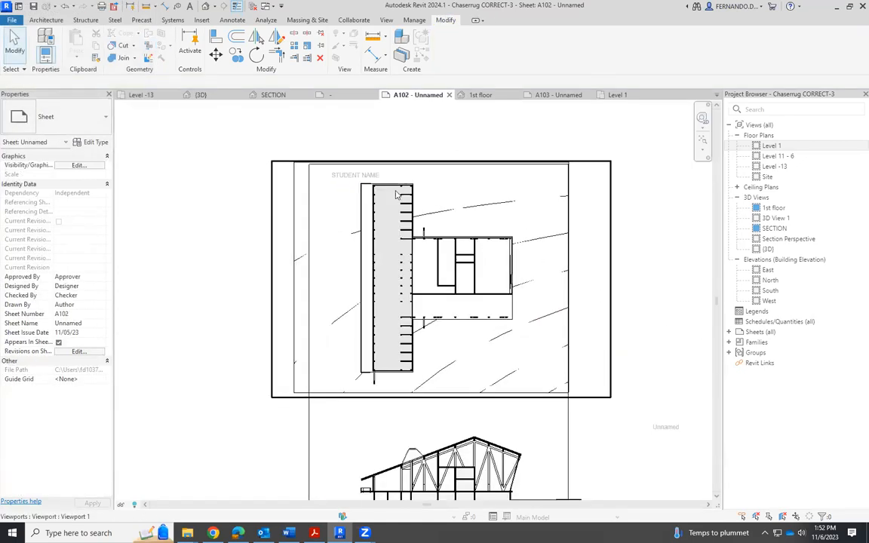
scroll(400, 211, "up", 1)
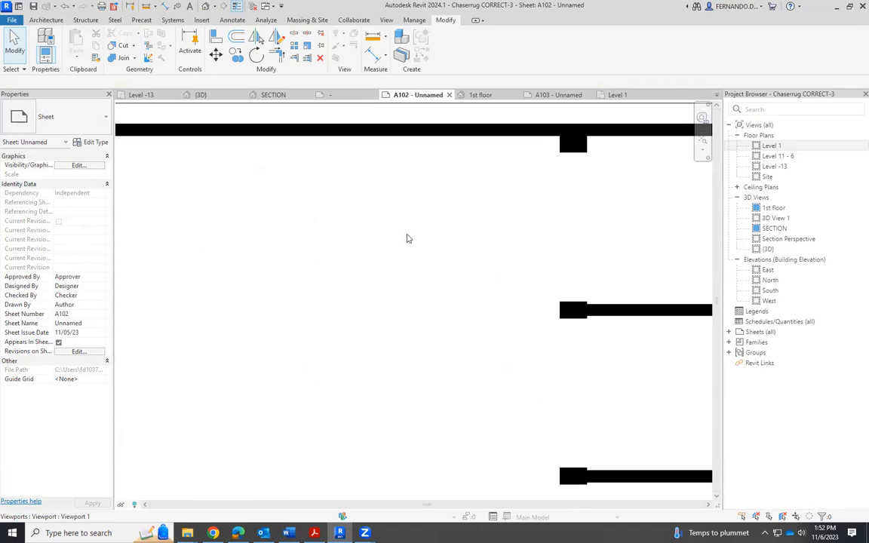
scroll(377, 196, "down", 3)
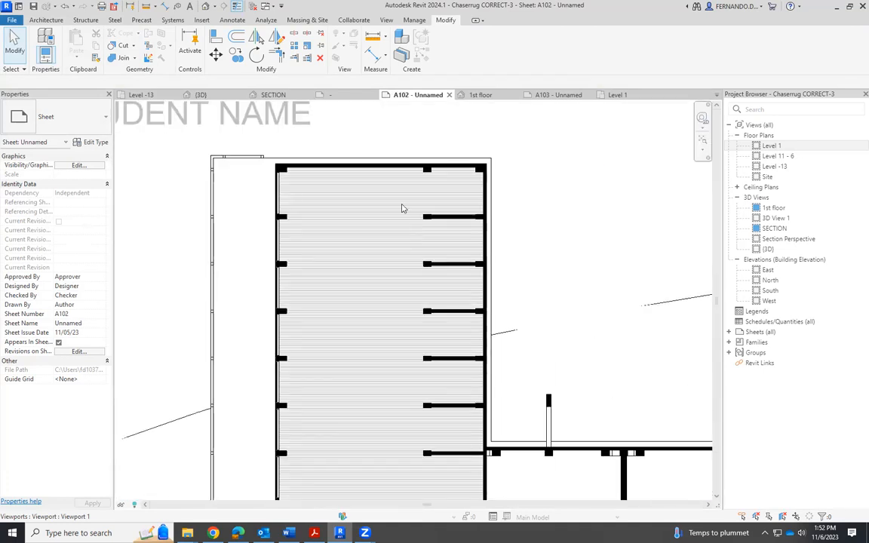
scroll(384, 207, "down", 1)
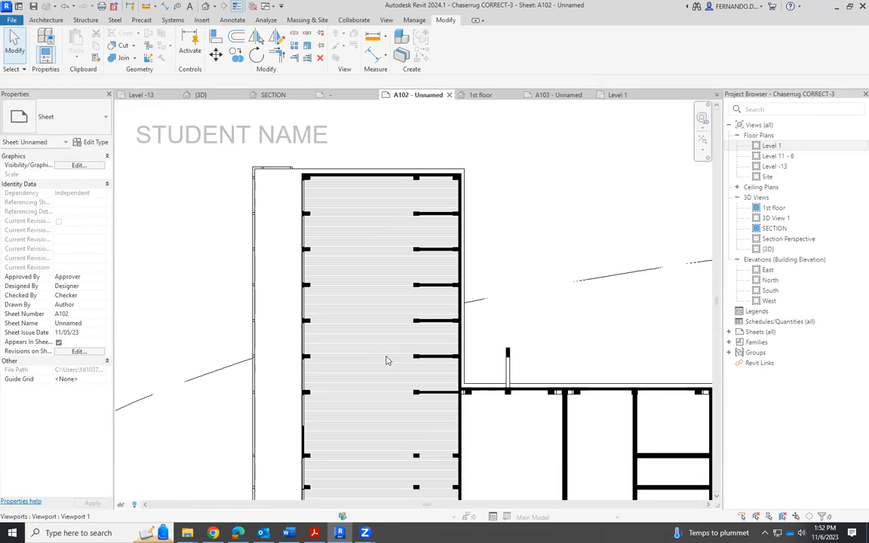
scroll(375, 252, "up", 4)
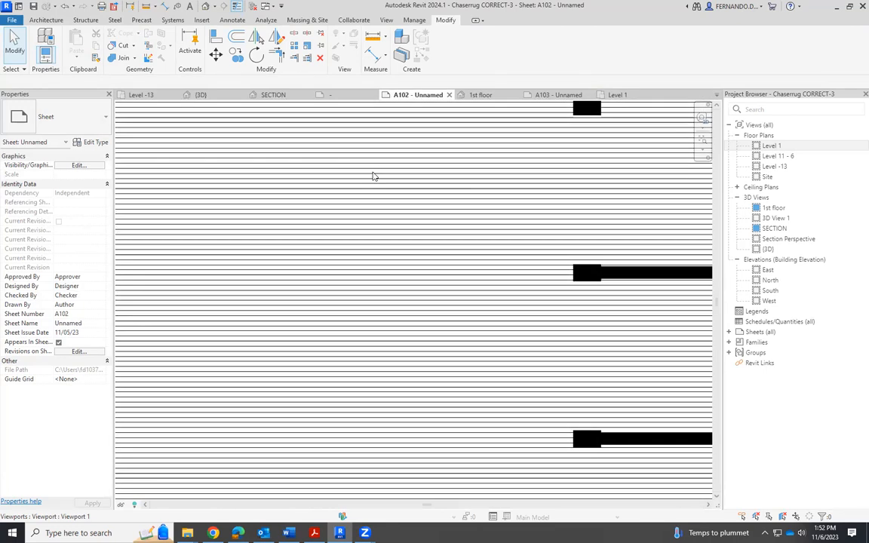
scroll(390, 250, "down", 5)
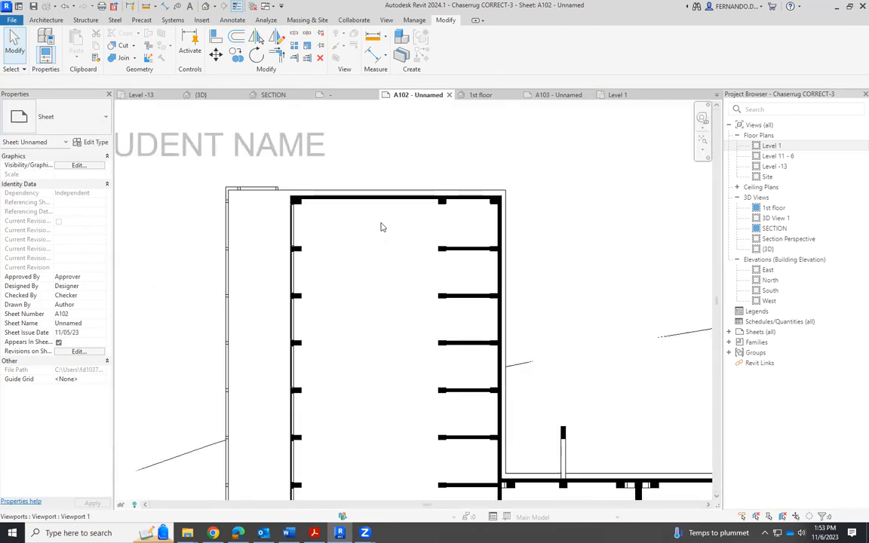
scroll(327, 214, "down", 3)
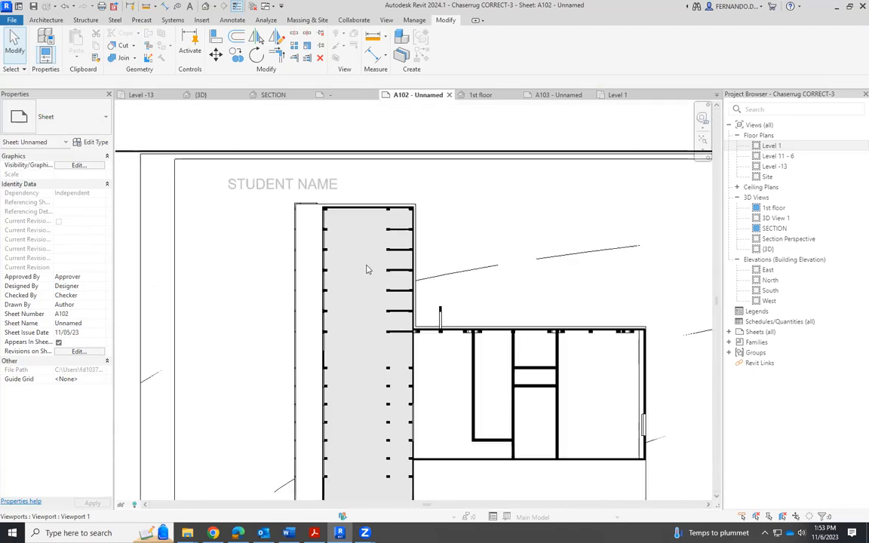
scroll(332, 353, "up", 2)
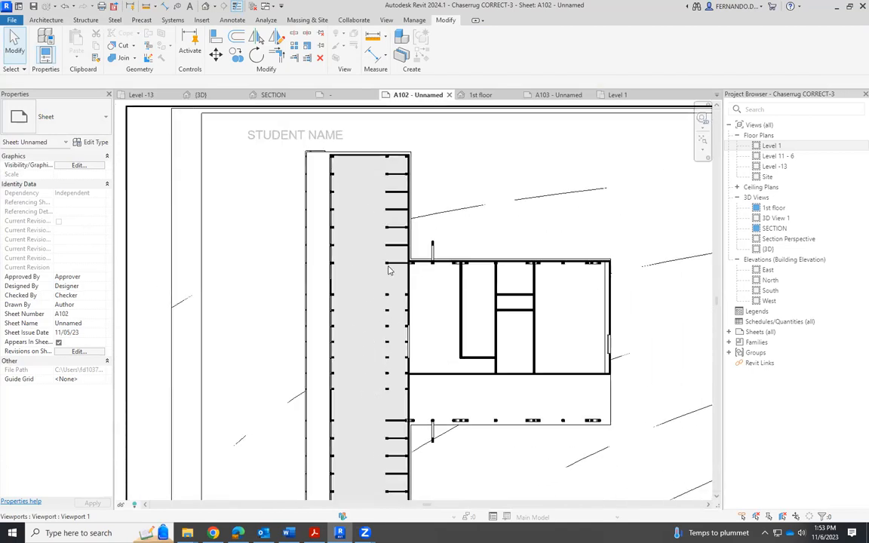
scroll(351, 241, "down", 2)
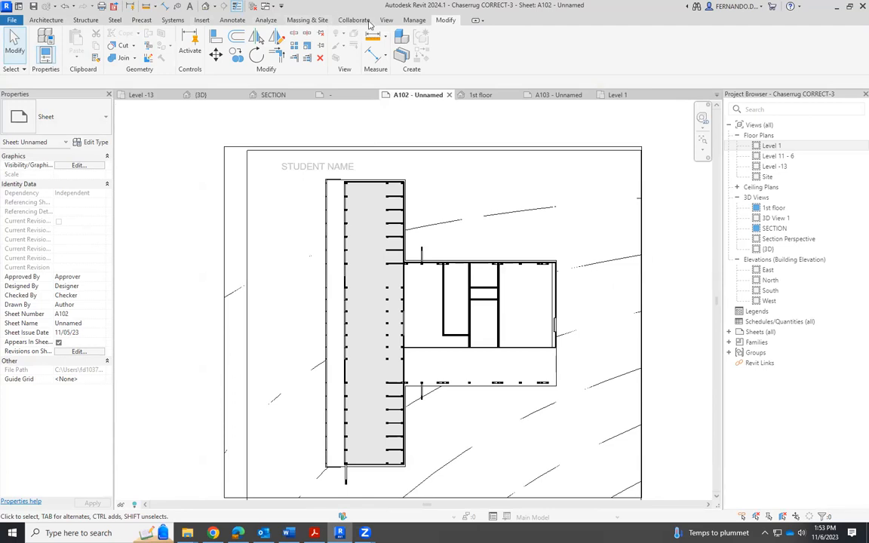
Open the project materials at Oak Flooring and inspect its wood appearance image.
left_click(413, 21)
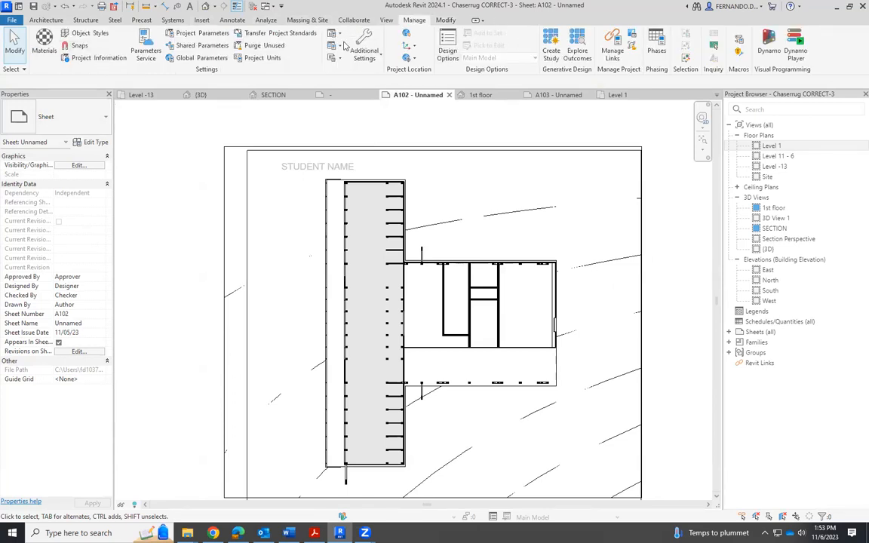
left_click(45, 39)
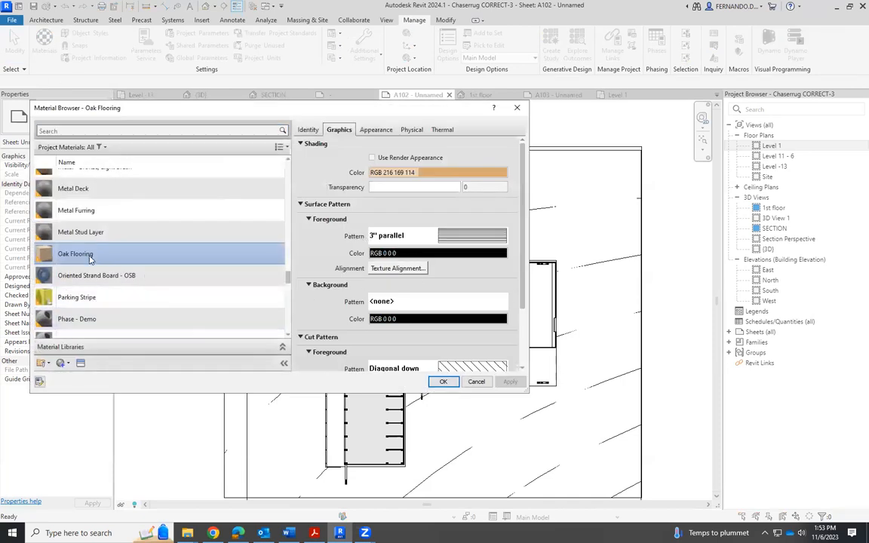
left_click(378, 131)
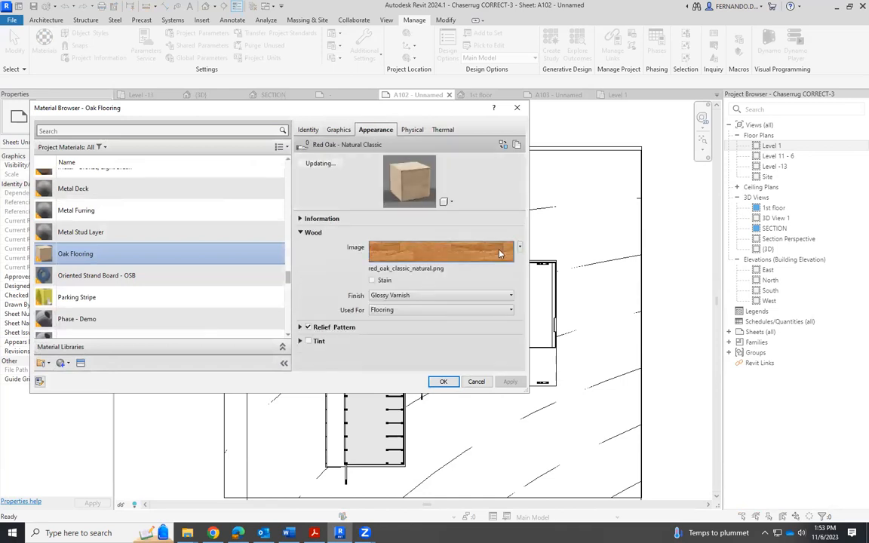
mouse_move(500, 254)
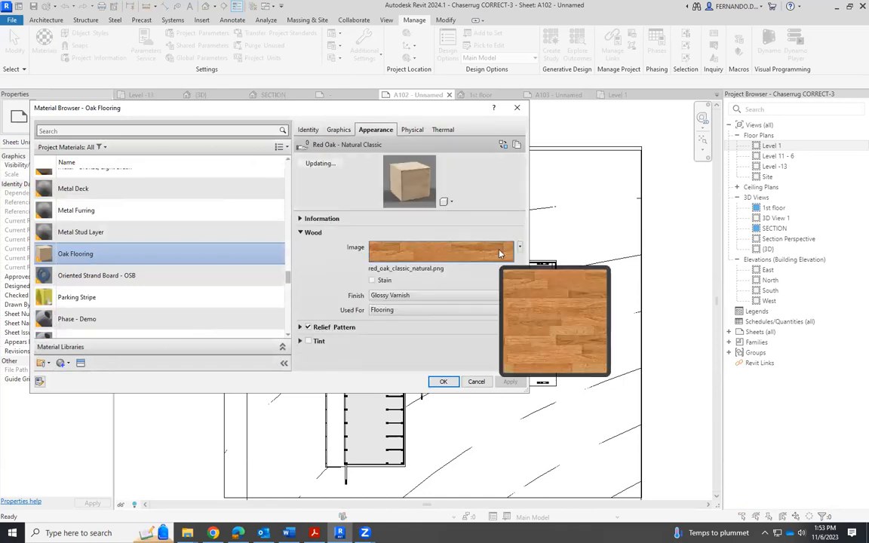
Create a model fill pattern of parallel lines with 10" spacing and 0° line angle, and assign it to Oak Flooring's surface foreground.
left_click(332, 131)
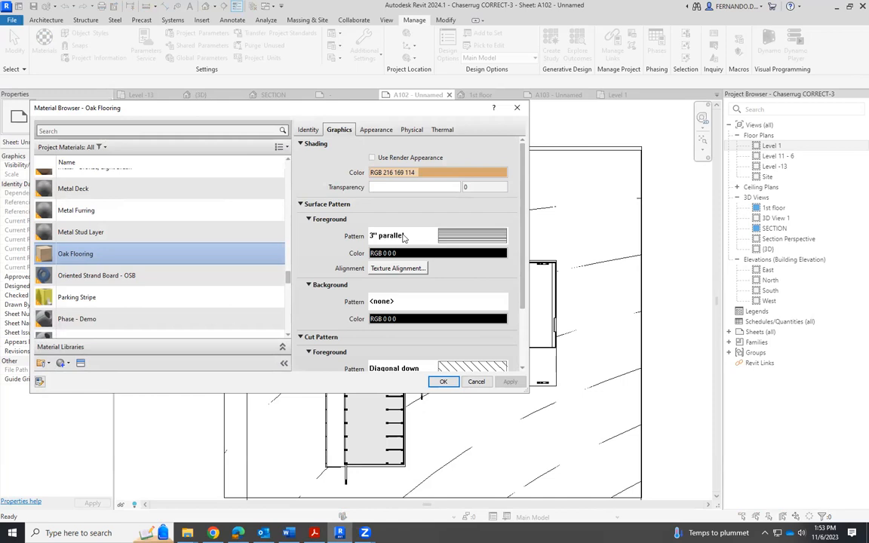
left_click(473, 242)
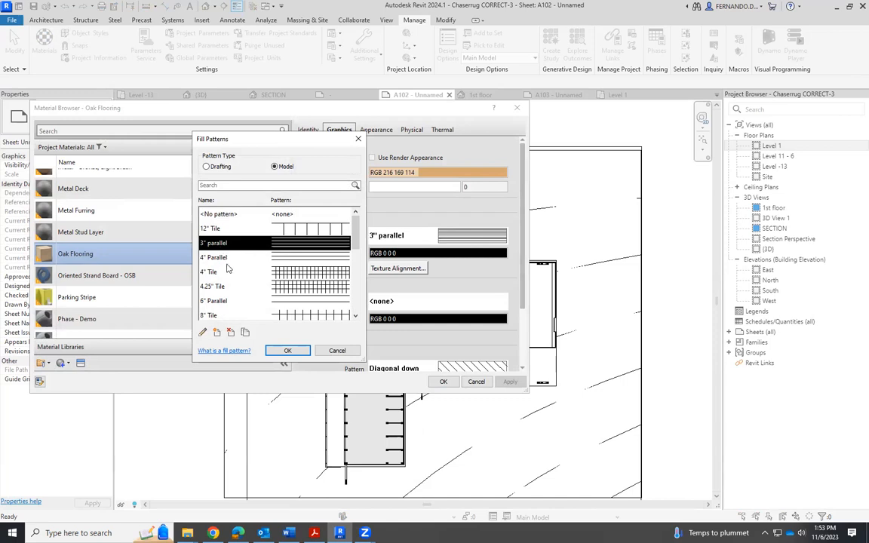
scroll(230, 286, "down", 2)
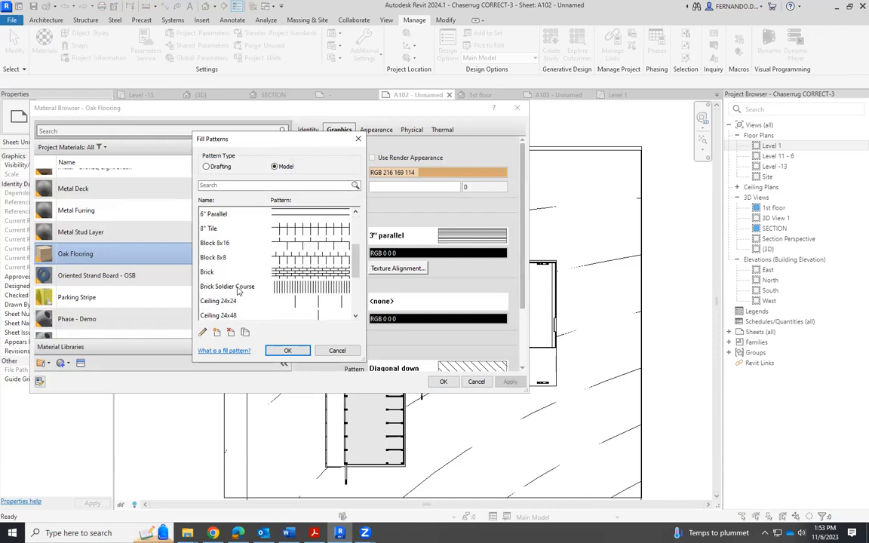
scroll(257, 260, "up", 2)
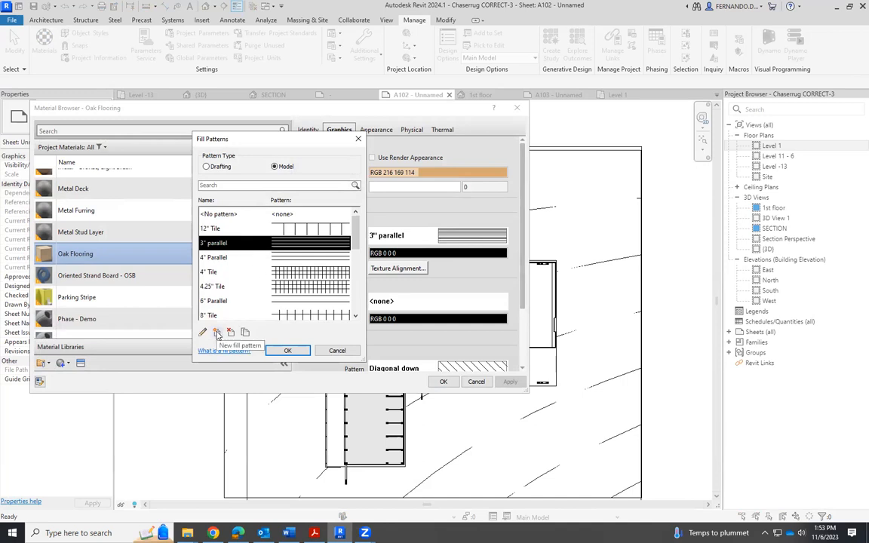
left_click(216, 332)
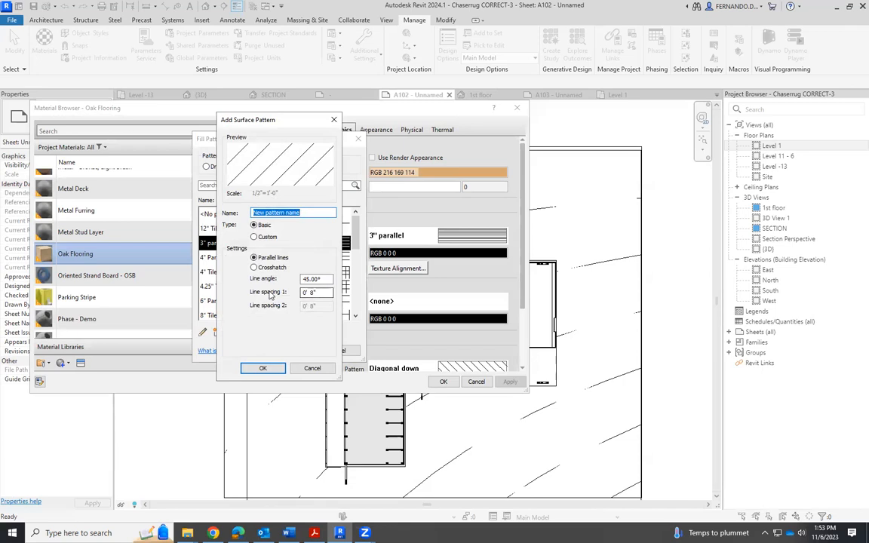
double_click(314, 293)
type("10")
left_click(326, 279)
left_click_drag(327, 279, 281, 283)
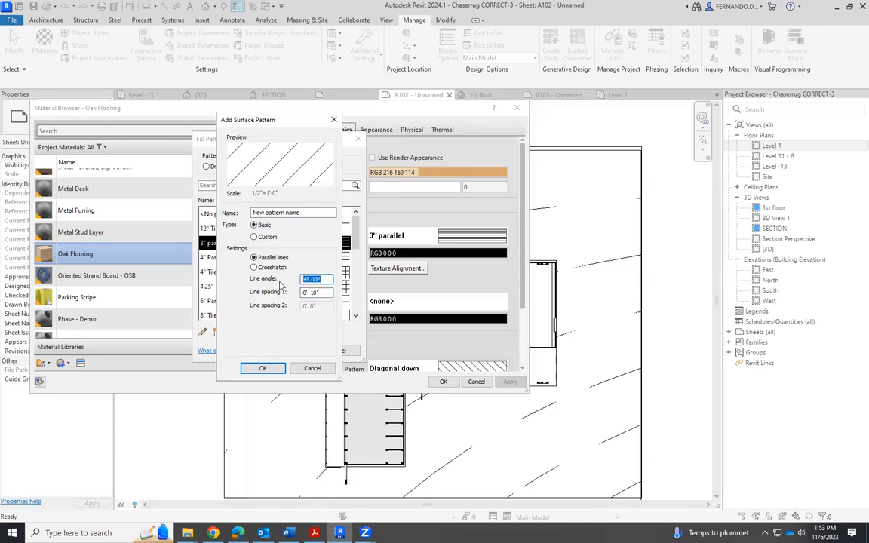
type("0")
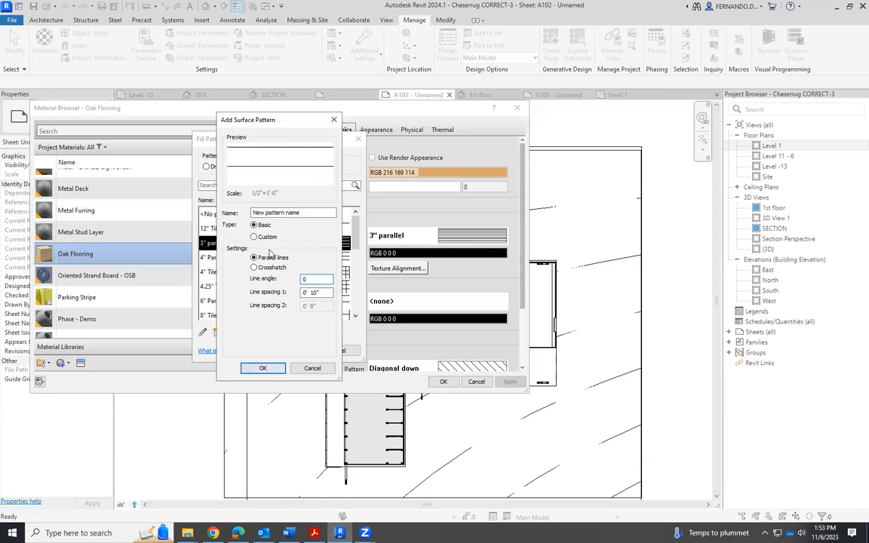
left_click(263, 369)
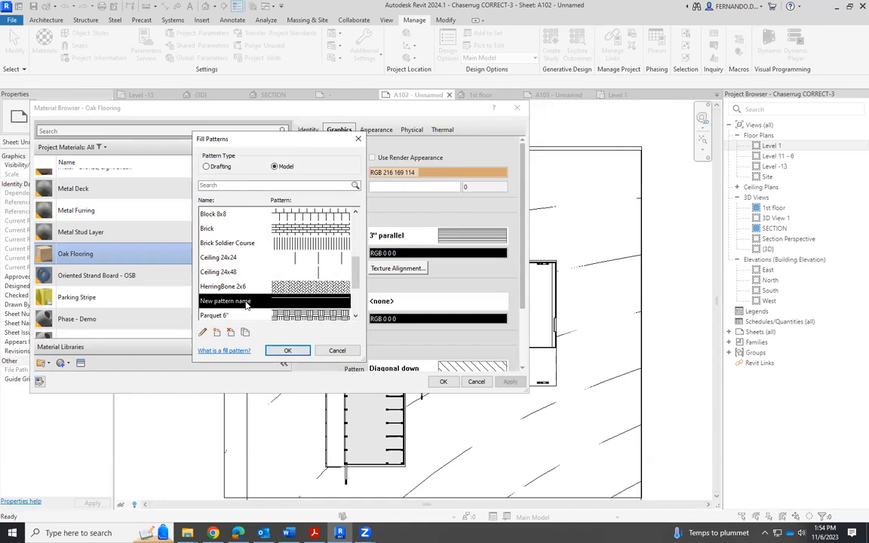
left_click(288, 350)
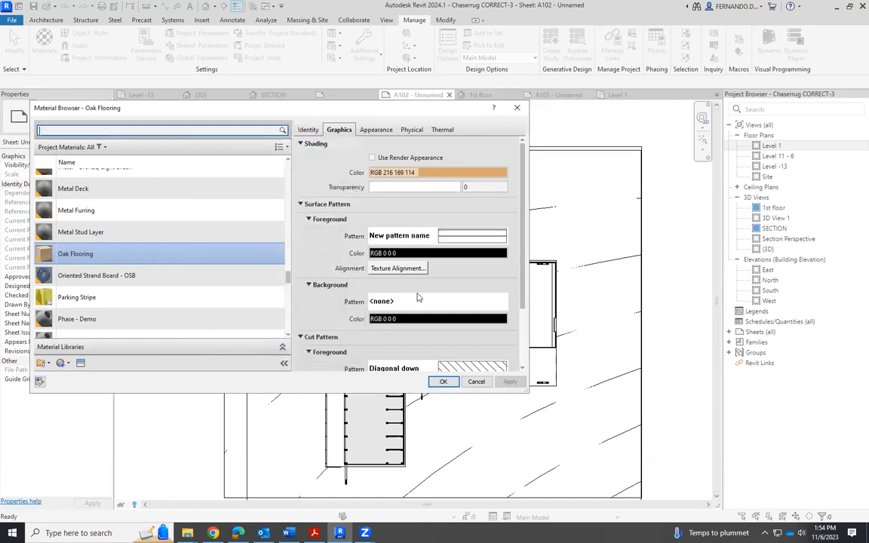
Rename the newly created fill pattern as 10"parallel.
left_click(407, 235)
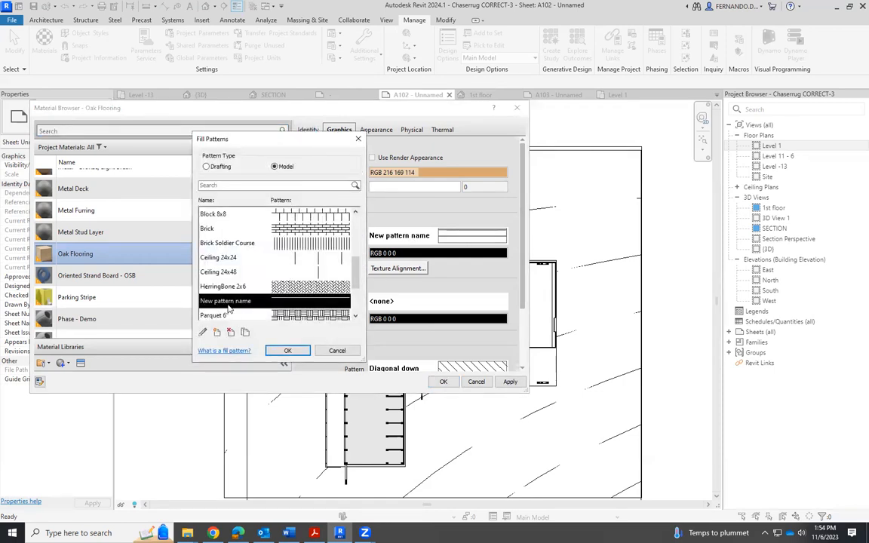
left_click(203, 334)
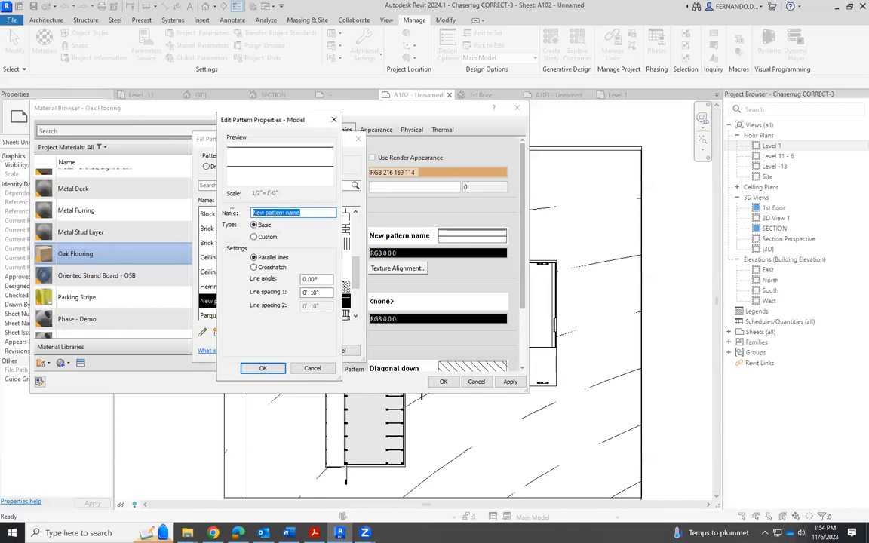
type("10\"paralel")
left_click(262, 368)
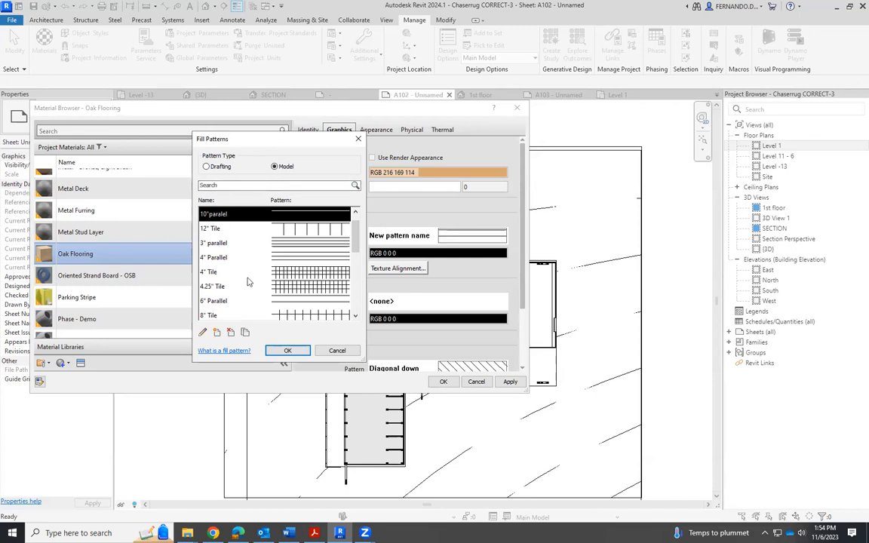
left_click(203, 333)
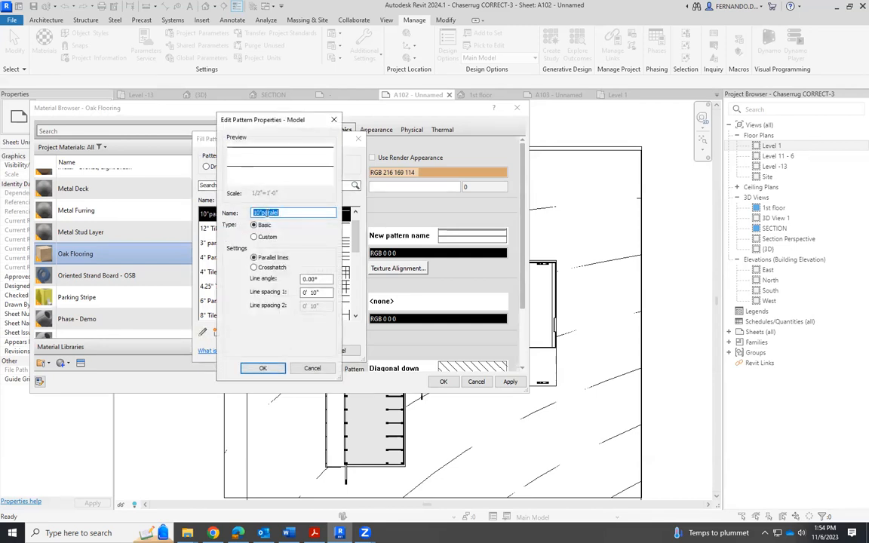
left_click(274, 213)
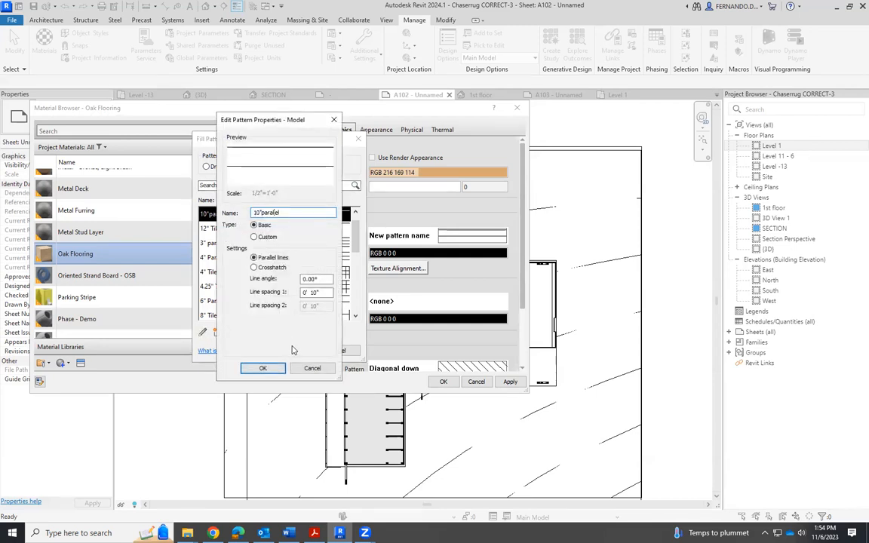
left_click(266, 368)
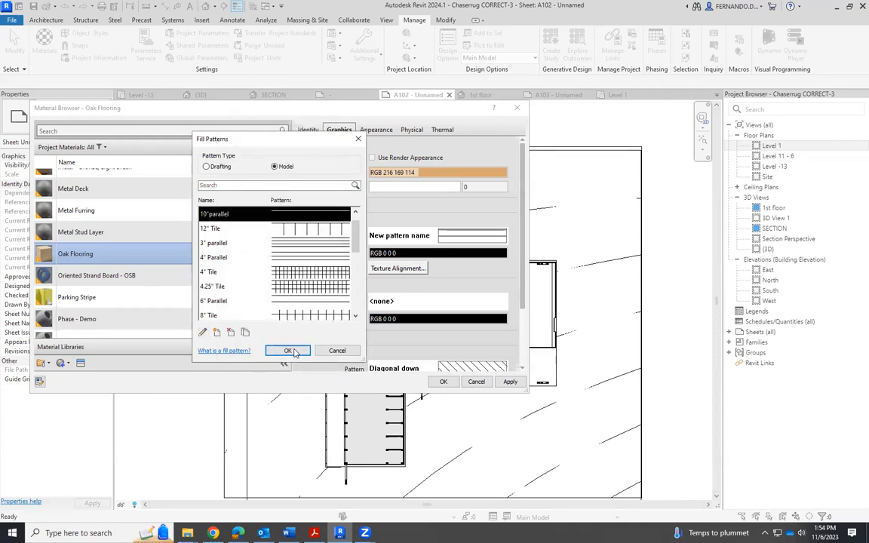
Confirm the 10"parallel pattern for Oak Flooring, save the material changes, and check the floor on sheet A102.
left_click(287, 351)
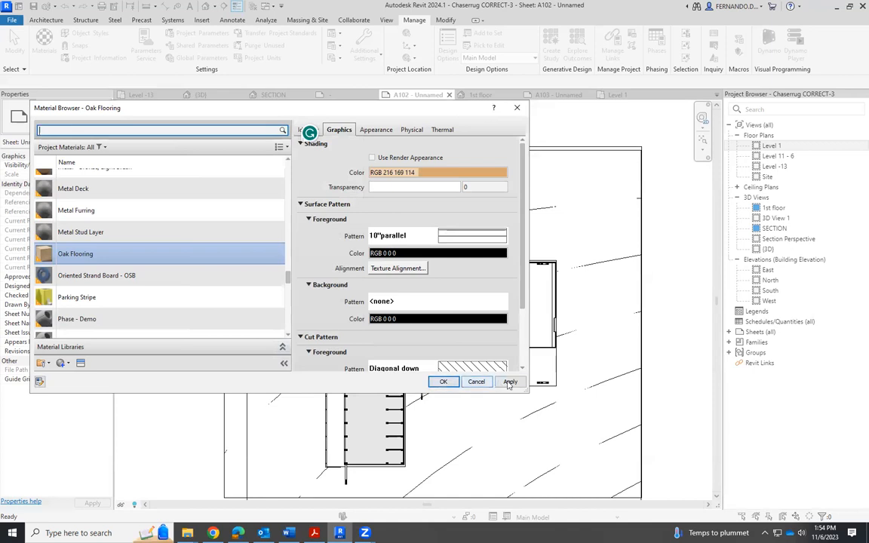
left_click(444, 383)
scroll(394, 230, "up", 5)
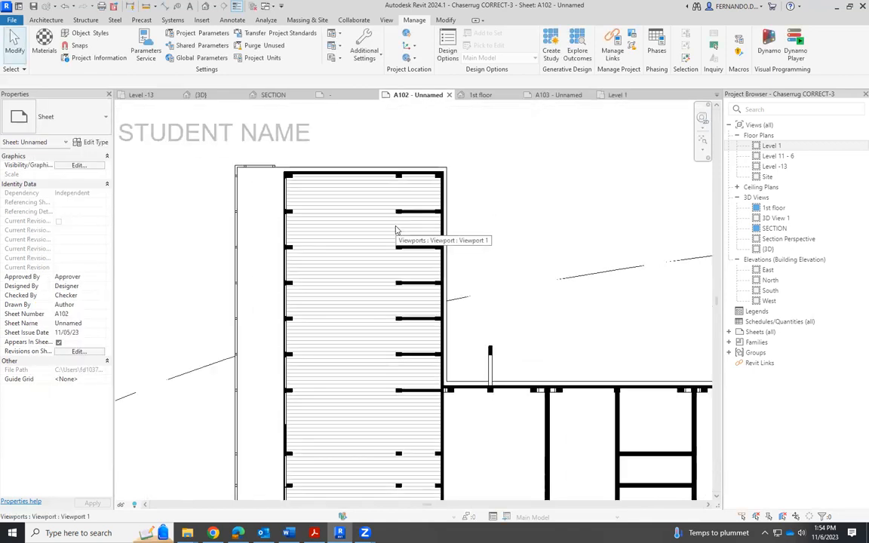
scroll(337, 196, "down", 3)
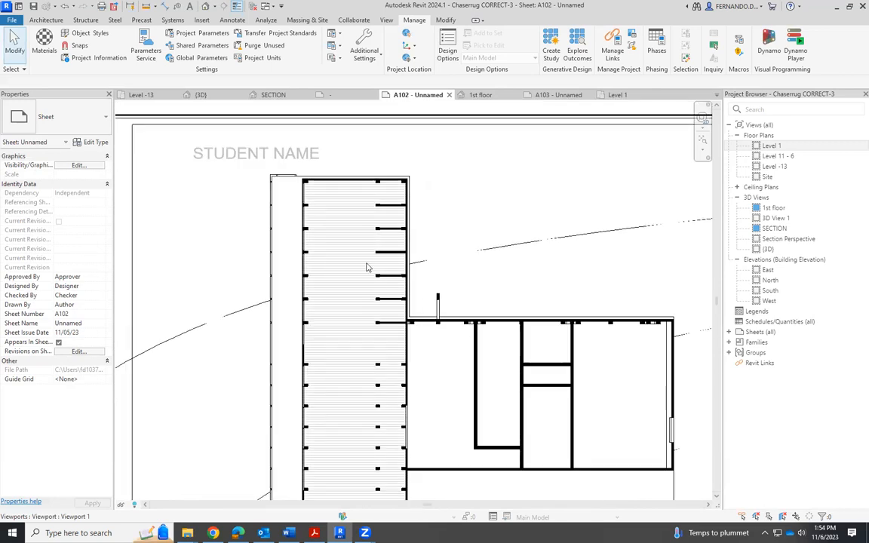
Examine how the floor's line pattern reads on sheet A102 at different zoom levels.
scroll(358, 260, "down", 2)
scroll(355, 362, "up", 1)
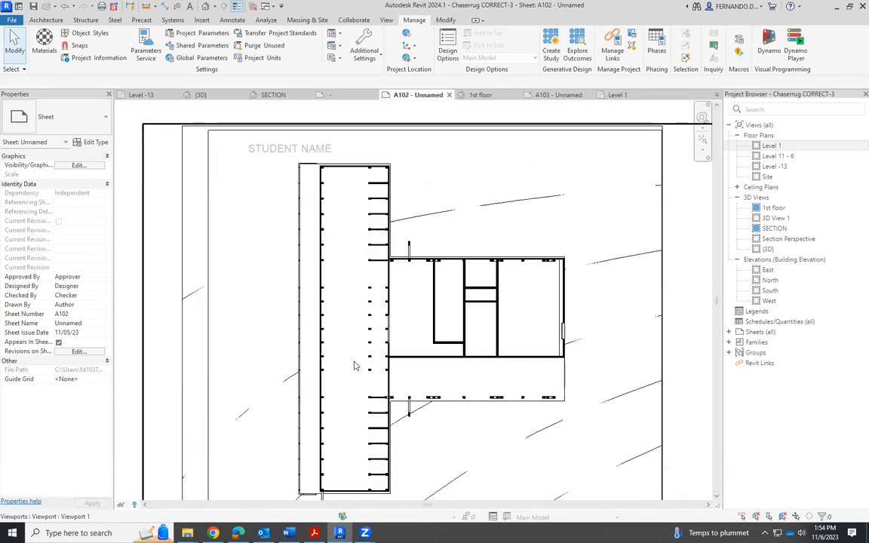
scroll(357, 200, "up", 2)
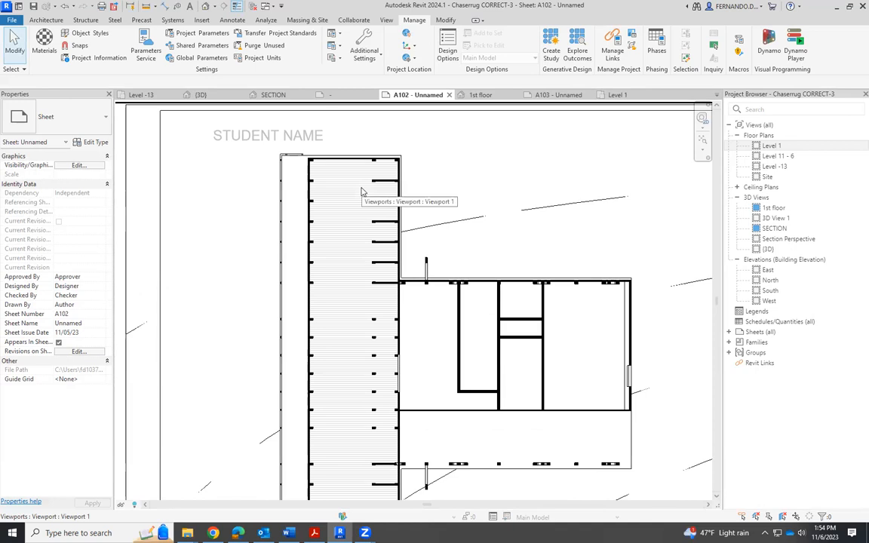
scroll(317, 238, "down", 2)
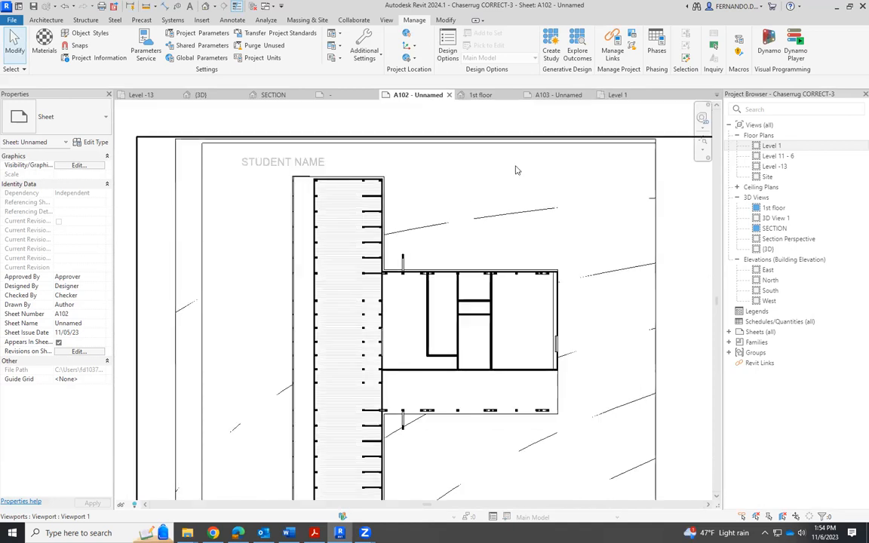
scroll(338, 209, "down", 2)
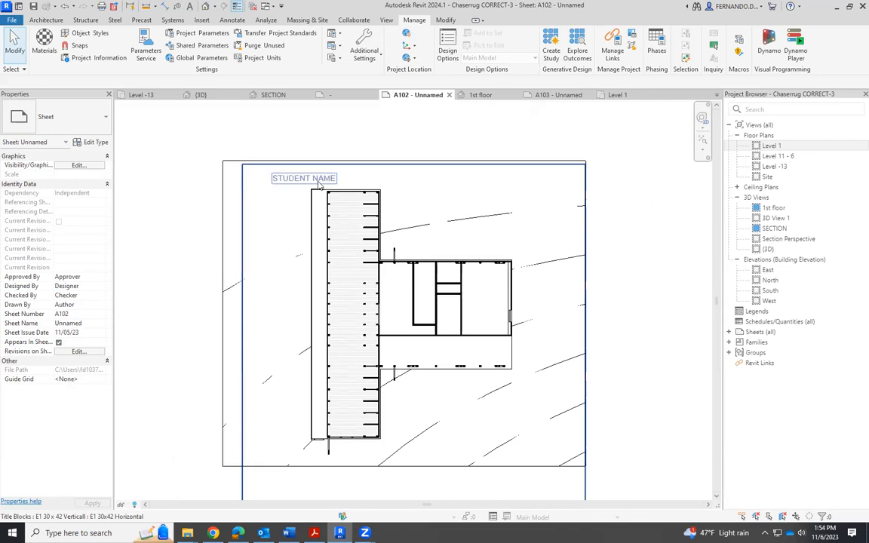
Compare the {3D}, 1st floor, Level 1 and Level 11 - 6 views, and close Level 11 - 6 to return to Level 1.
left_click(196, 94)
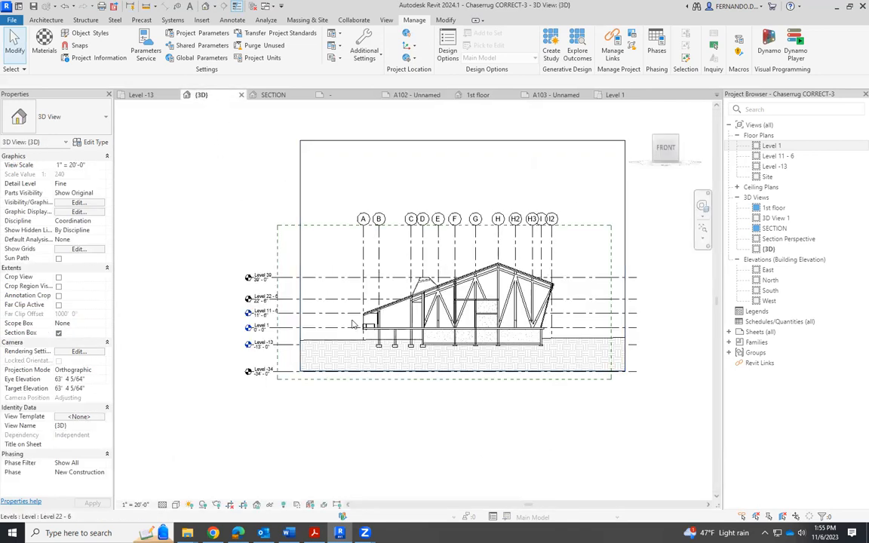
scroll(391, 309, "down", 2)
middle_click_drag(425, 349, 535, 417, "shift")
scroll(513, 302, "up", 1)
middle_click_drag(513, 301, 513, 255, "shift")
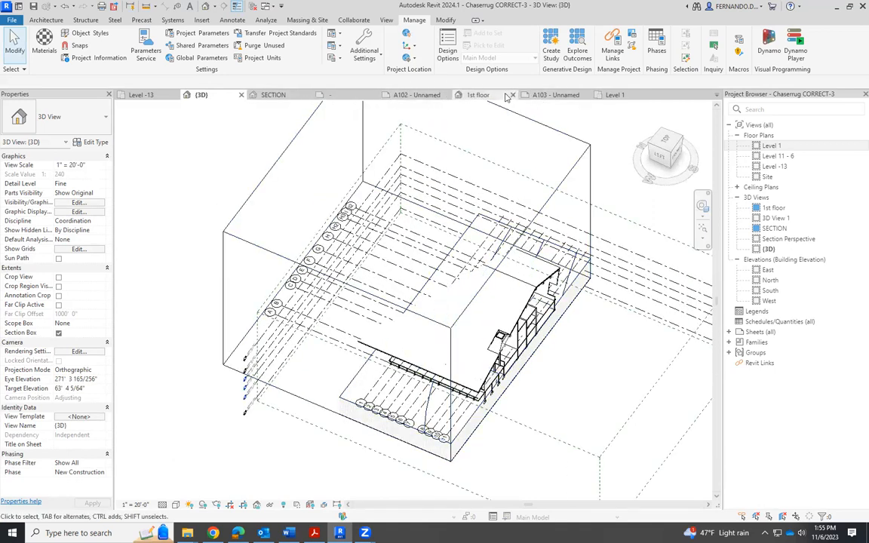
left_click(475, 95)
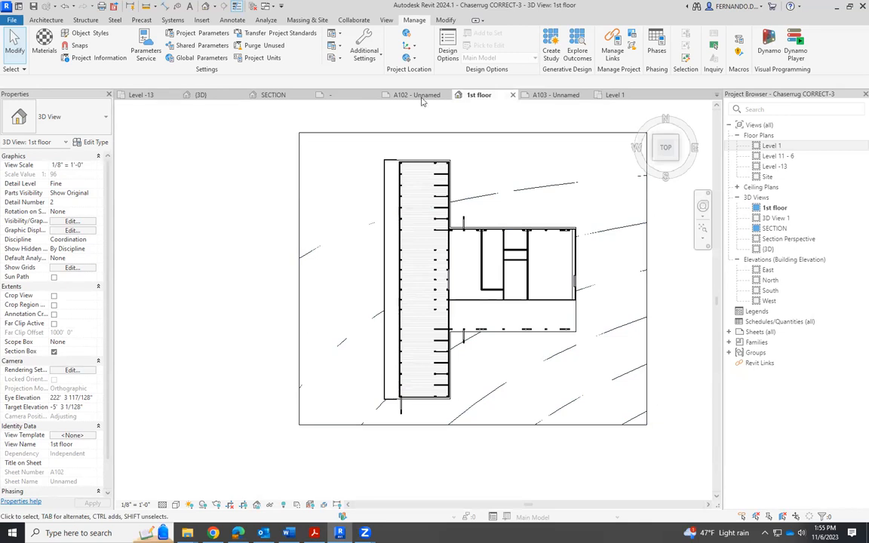
left_click(615, 94)
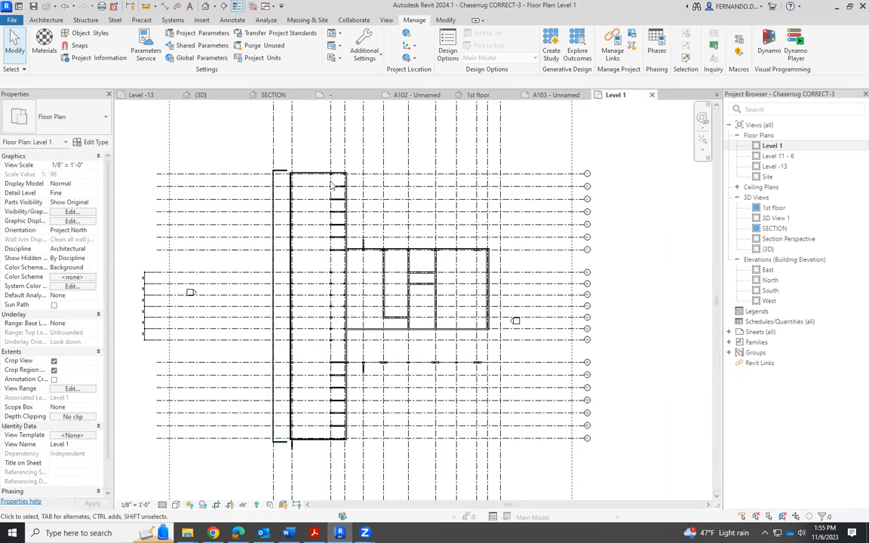
double_click(785, 156)
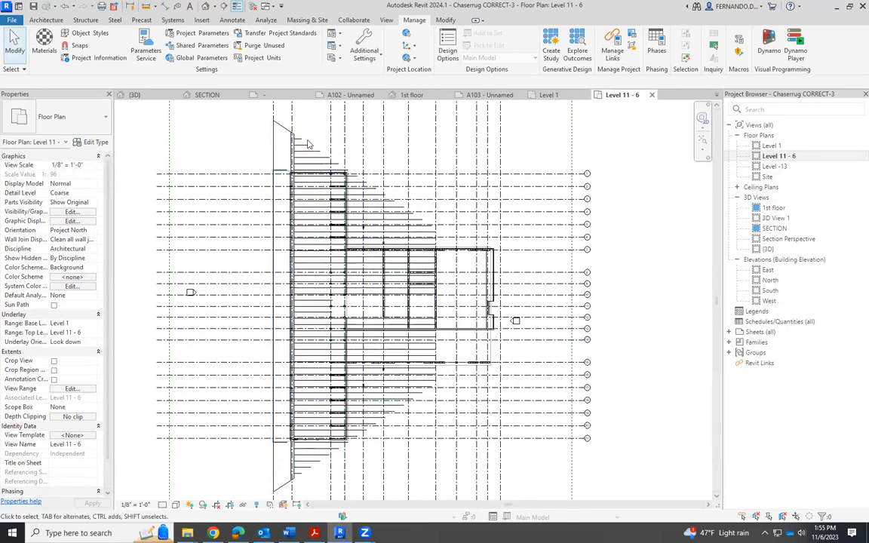
left_click(735, 144)
left_click(652, 95)
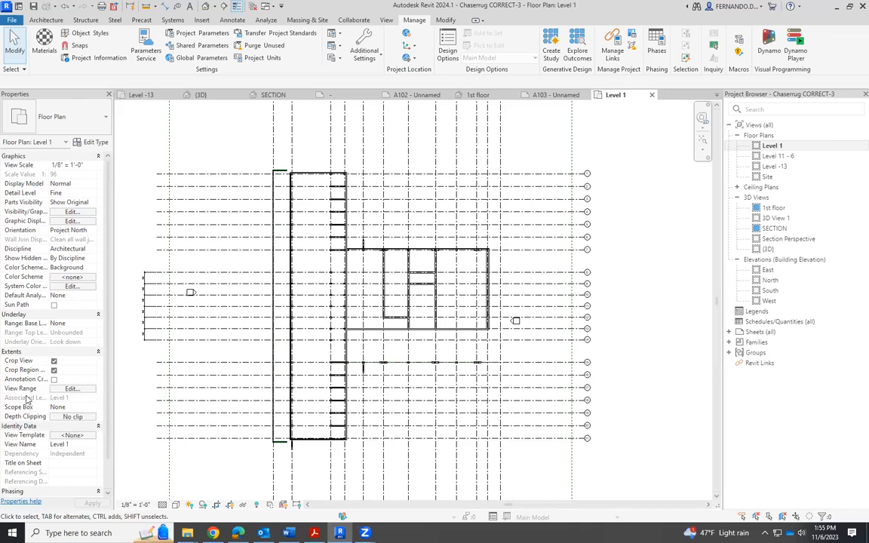
Set the top of the Level 1 plan's view range to Level Above (Level 11 - 6).
left_click(72, 389)
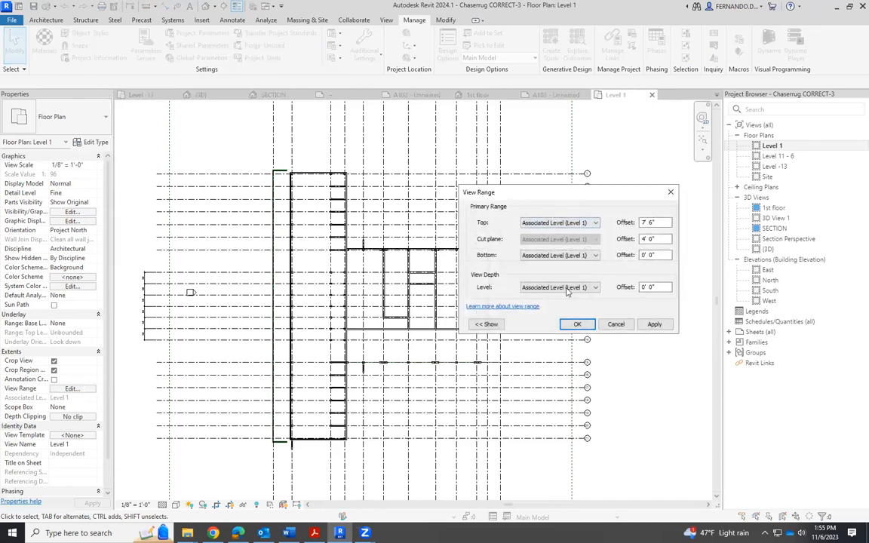
left_click(562, 223)
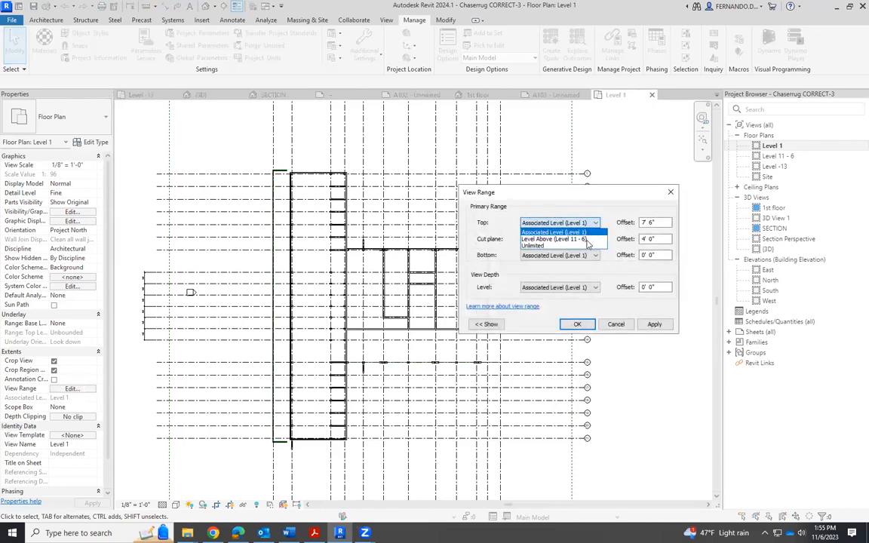
left_click(562, 245)
left_click(656, 325)
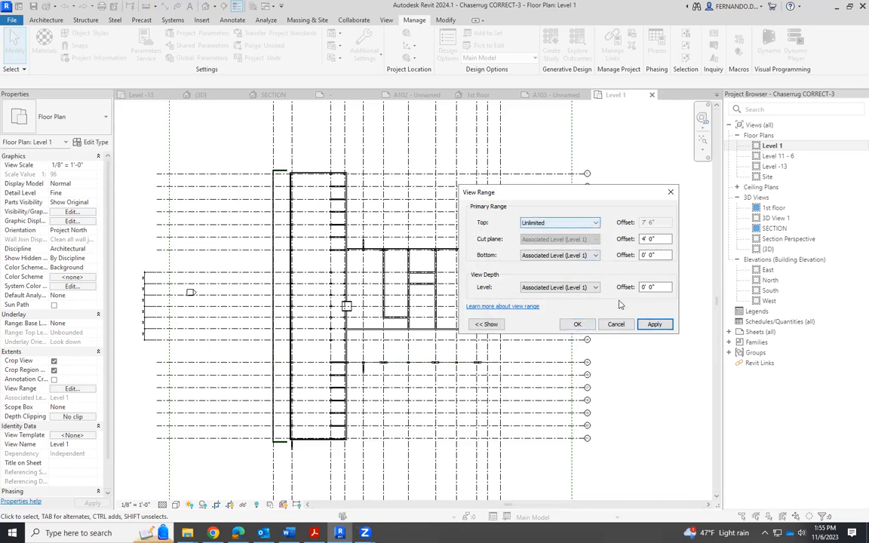
left_click(559, 222)
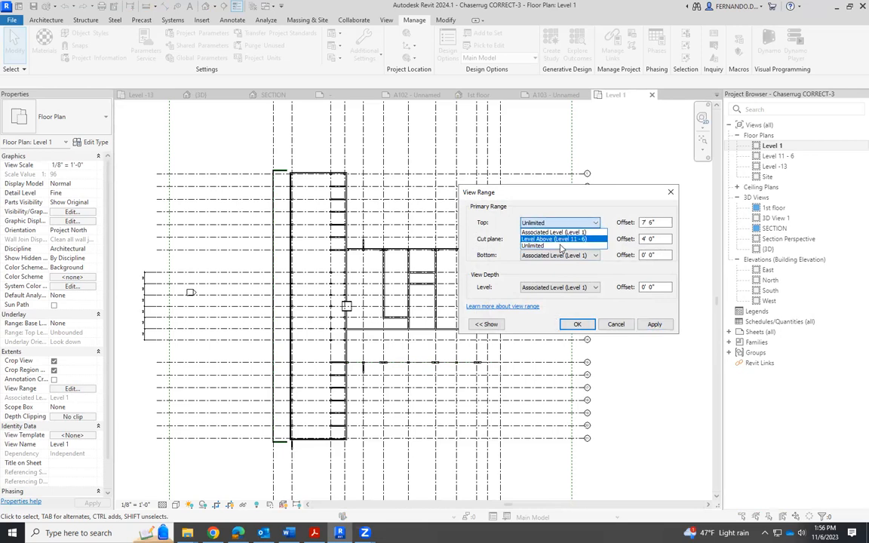
left_click(557, 239)
left_click(654, 324)
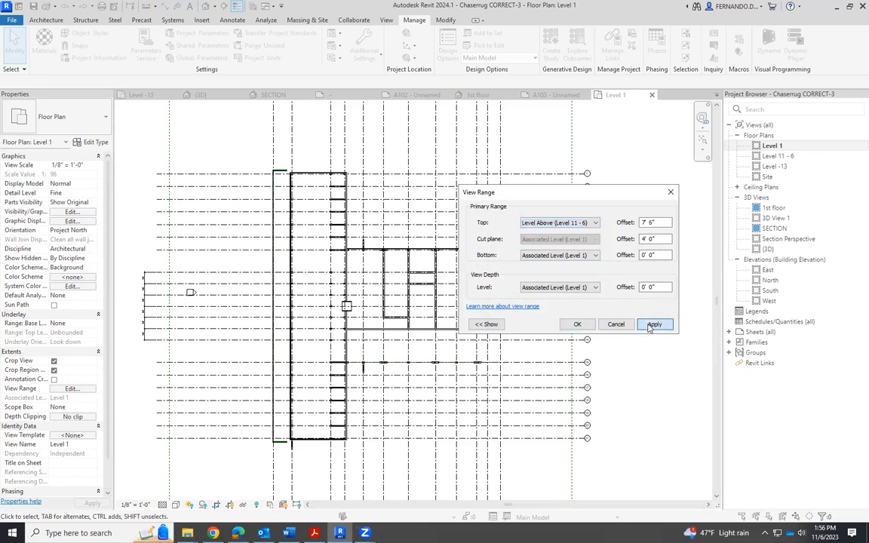
left_click(578, 325)
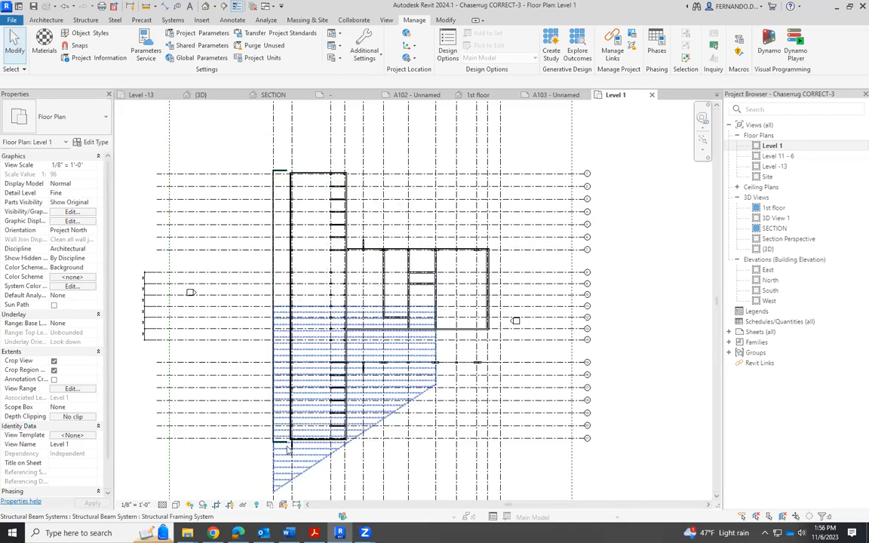
Inspect the hidden elements of the Level 1 plan, and set its underlay base level to Level 11 - 6.
key("r")
key("h")
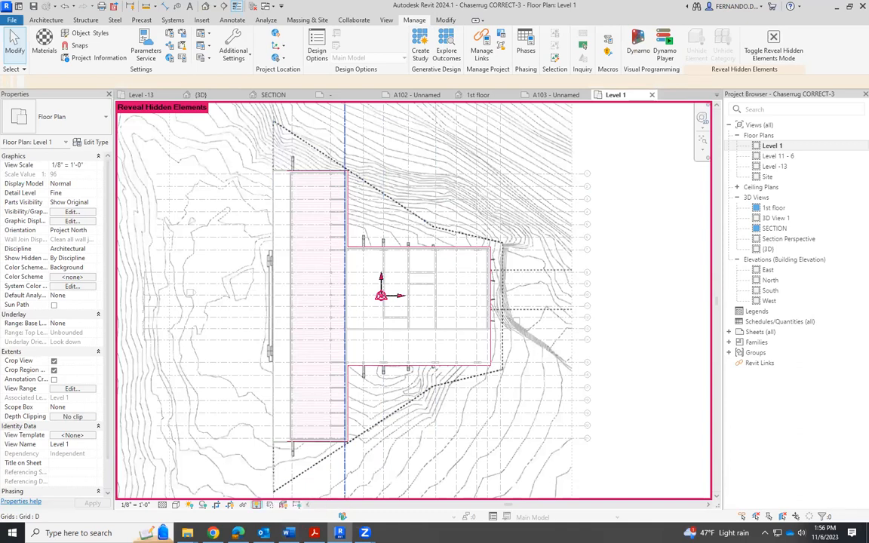
left_click(257, 504)
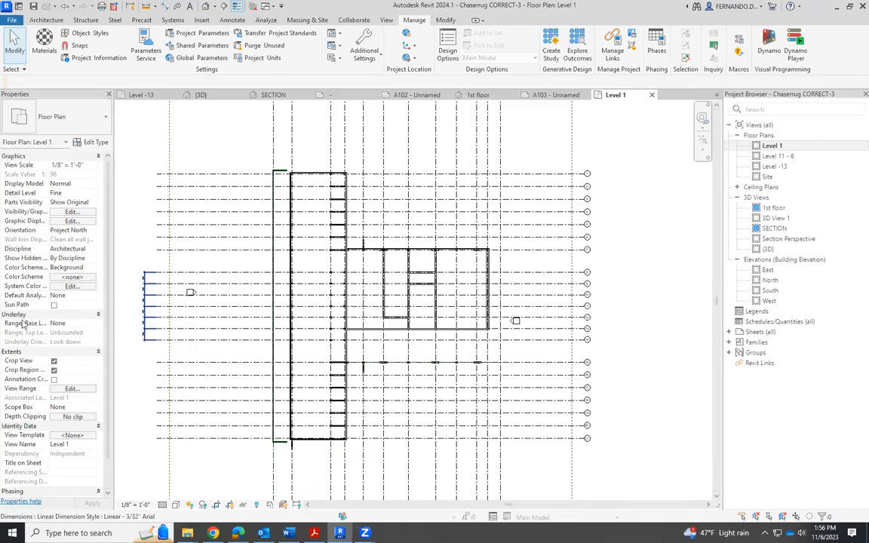
left_click(93, 325)
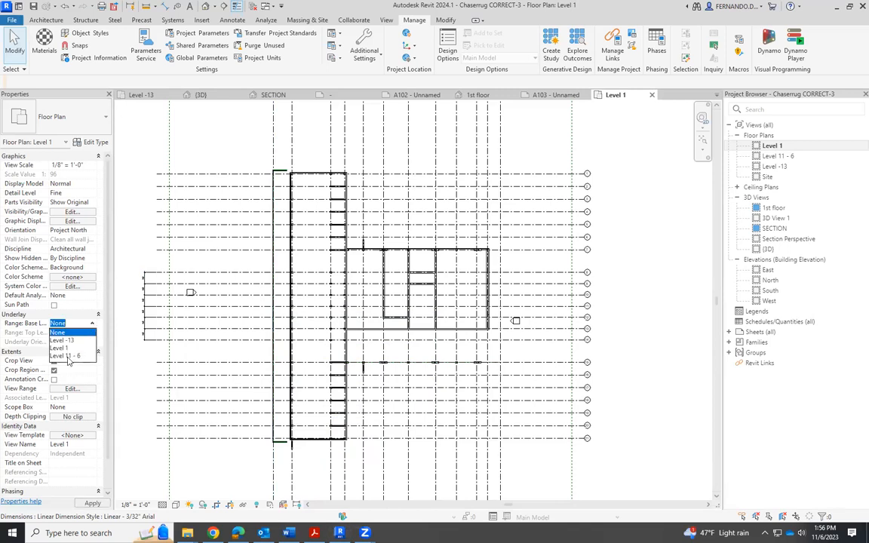
left_click(67, 356)
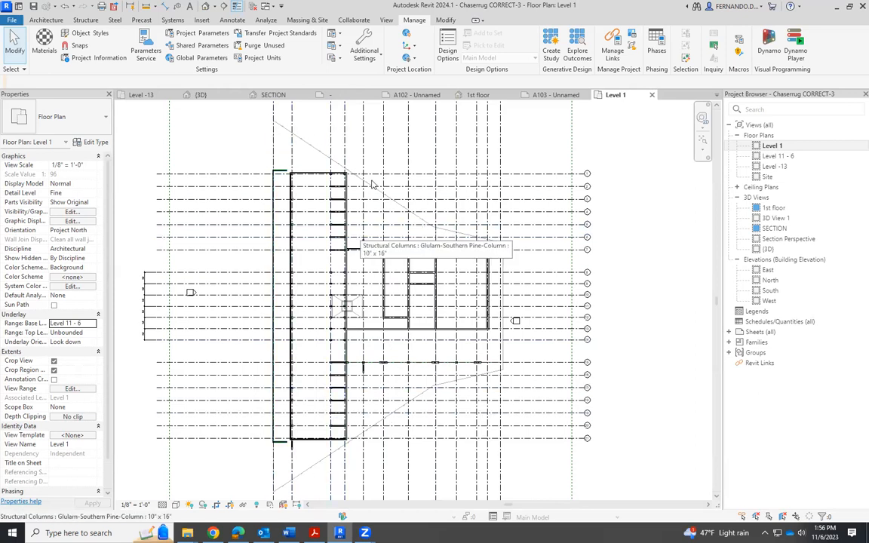
Create model lines on Level 1 from the underlaid roof's two upper slanted edges, east edge and two lower slanted edges.
left_click(47, 20)
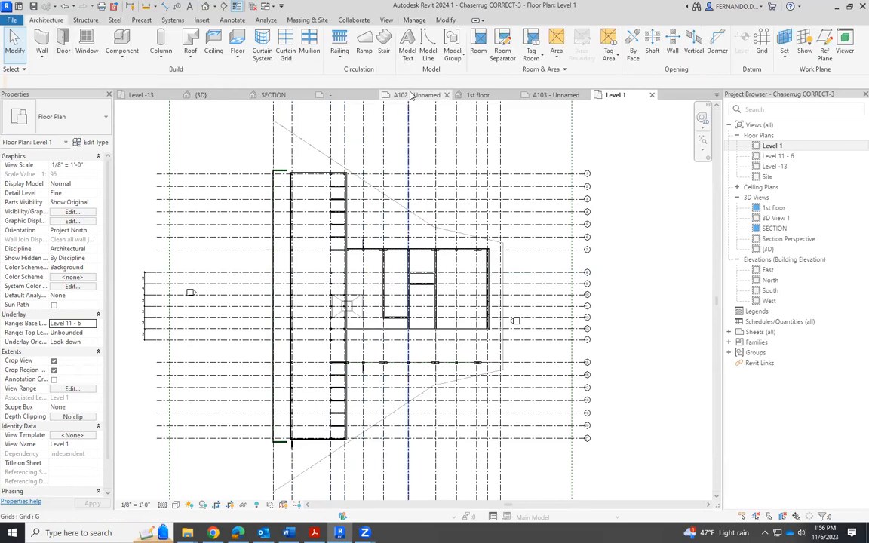
left_click(428, 47)
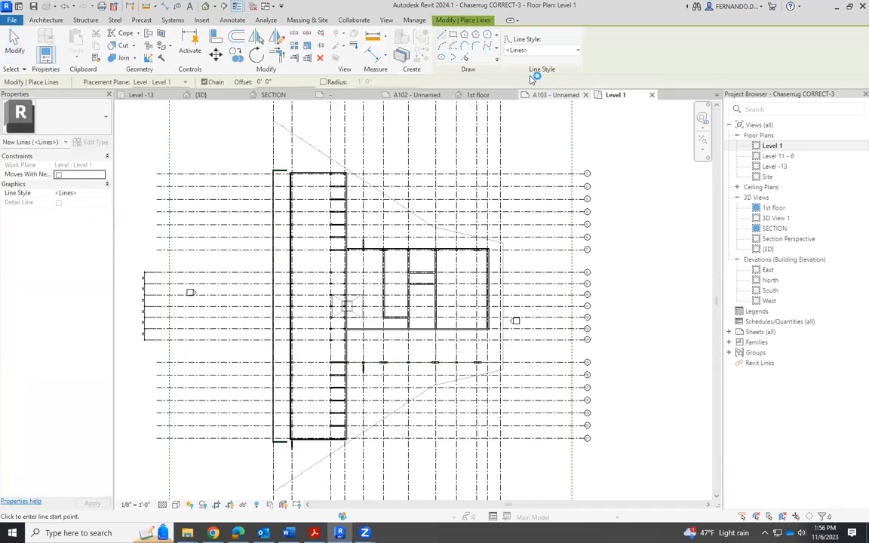
left_click(464, 57)
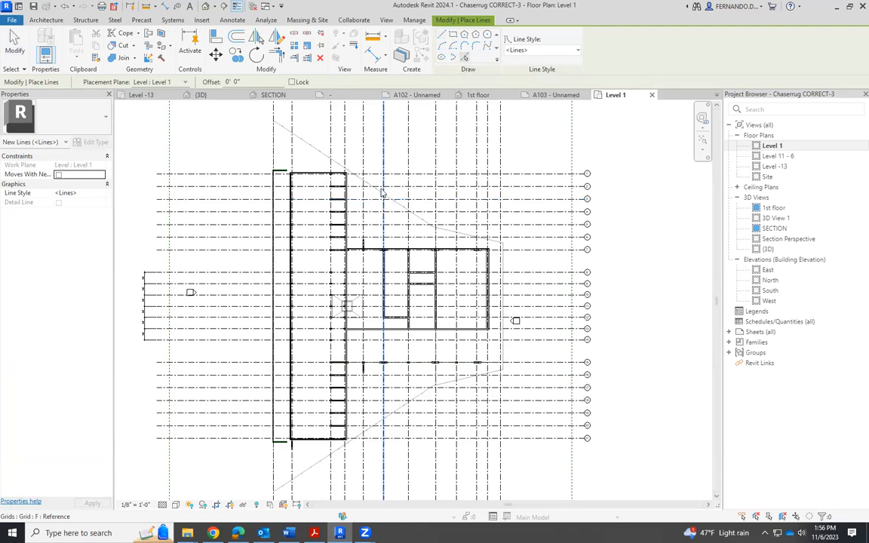
left_click(319, 151)
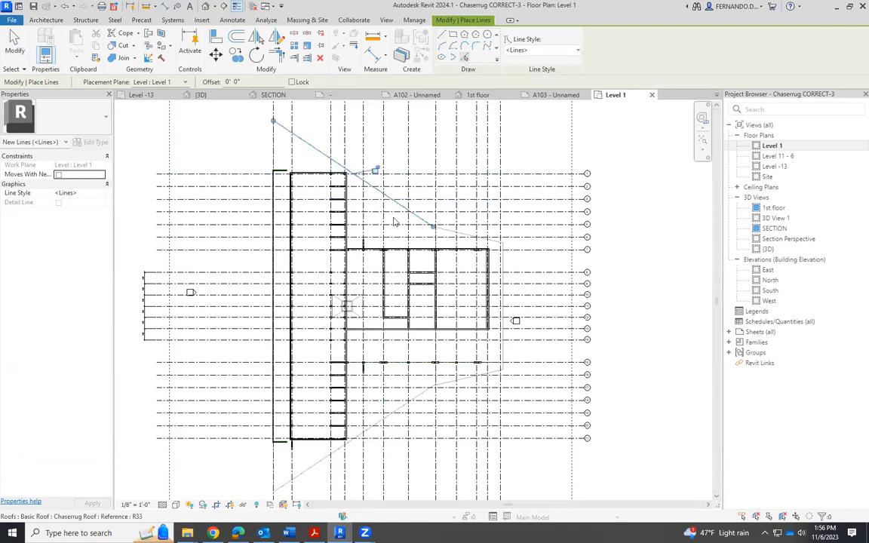
left_click(456, 235)
left_click(503, 269)
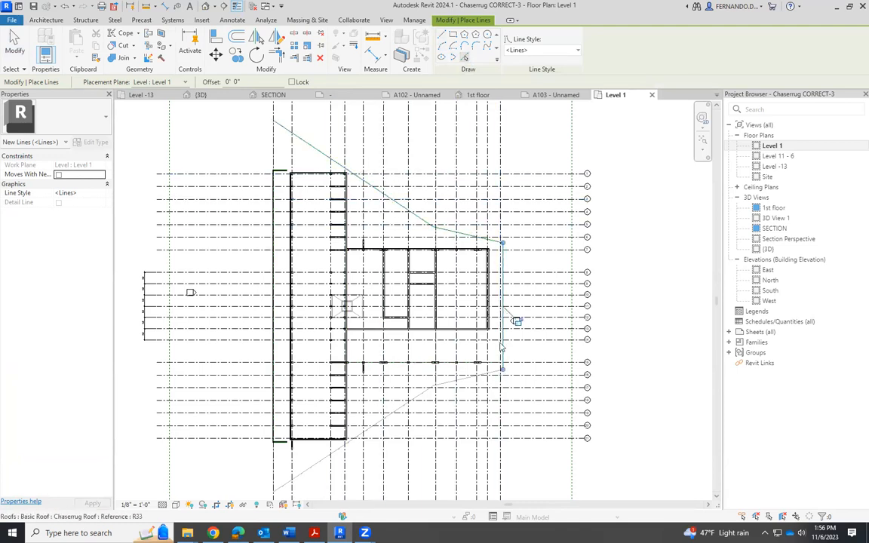
left_click(460, 379)
left_click(415, 398)
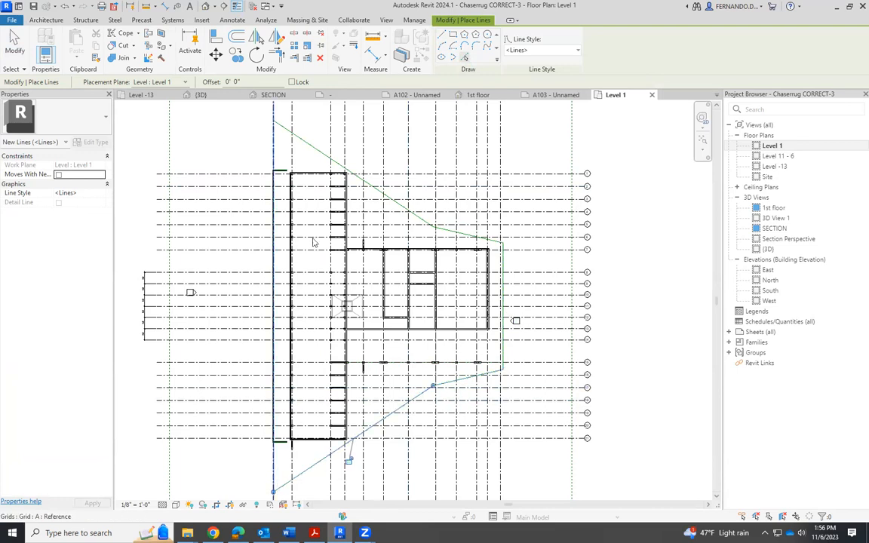
Add a model line along grid A on the roof's west side to close the outline.
scroll(279, 125, "up", 5)
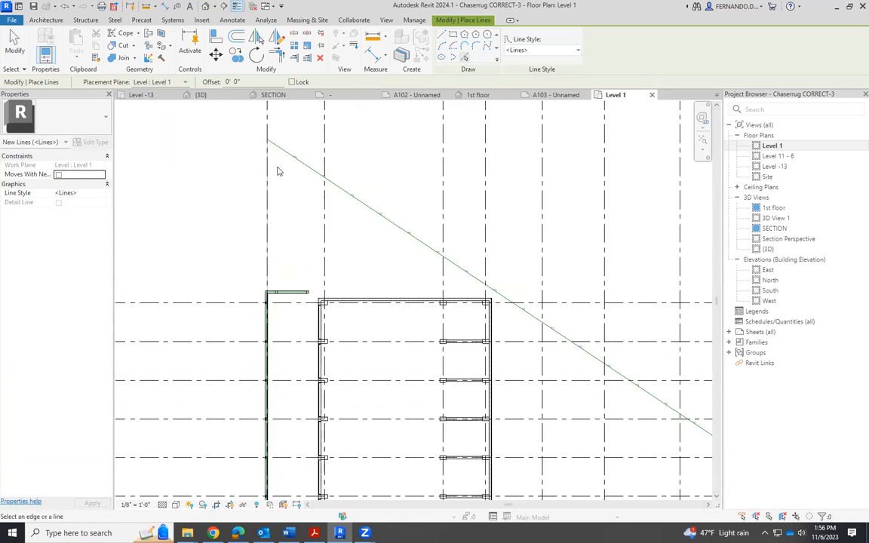
scroll(295, 170, "down", 1)
scroll(341, 171, "down", 6)
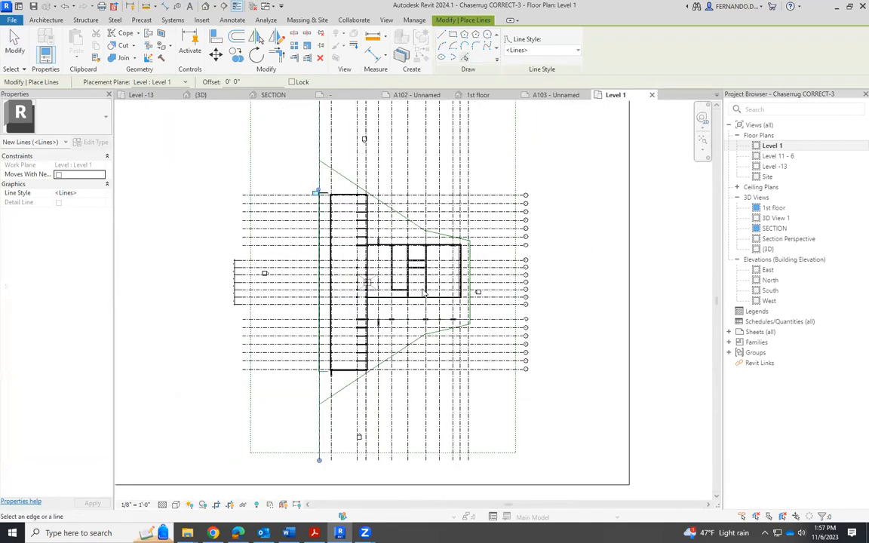
scroll(425, 293, "down", 2)
scroll(423, 170, "up", 2)
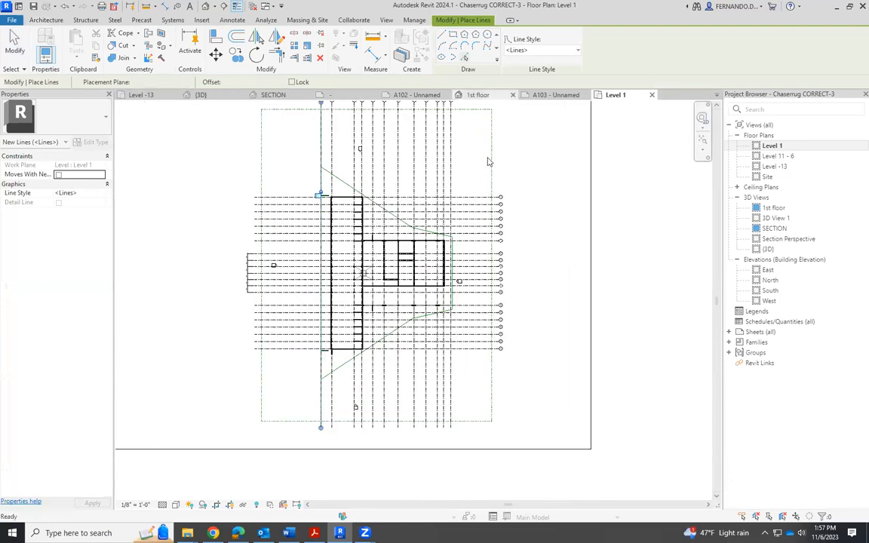
Switch to the 1st floor 3D view and reveal its hidden elements, including the roof outline's model lines.
left_click(477, 95)
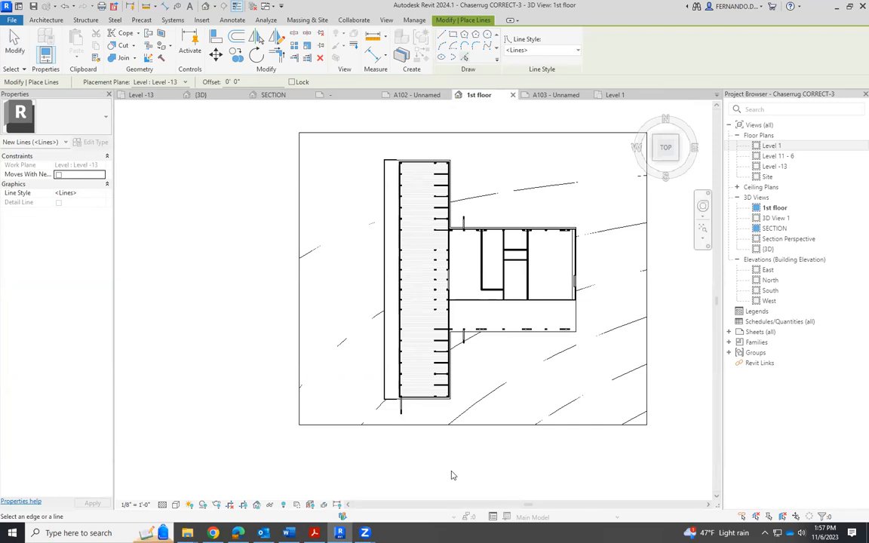
key("r")
key("h")
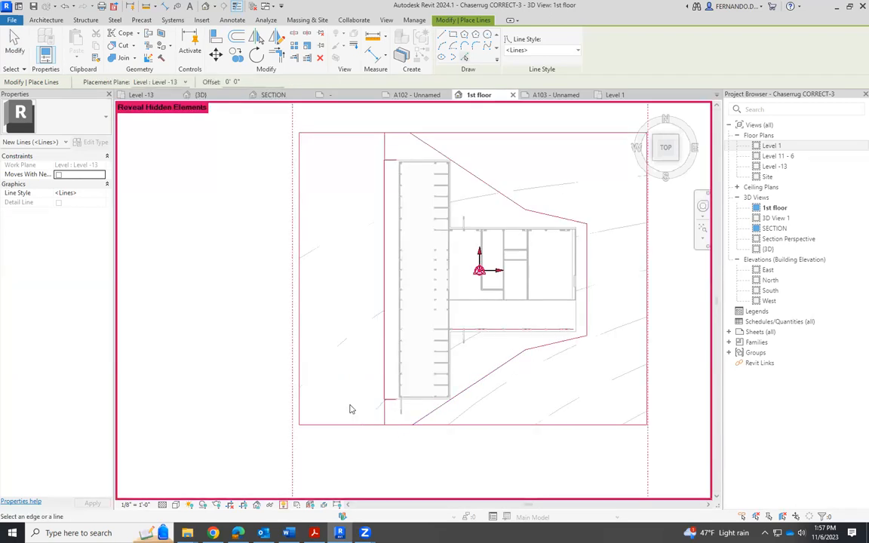
scroll(351, 408, "down", 2)
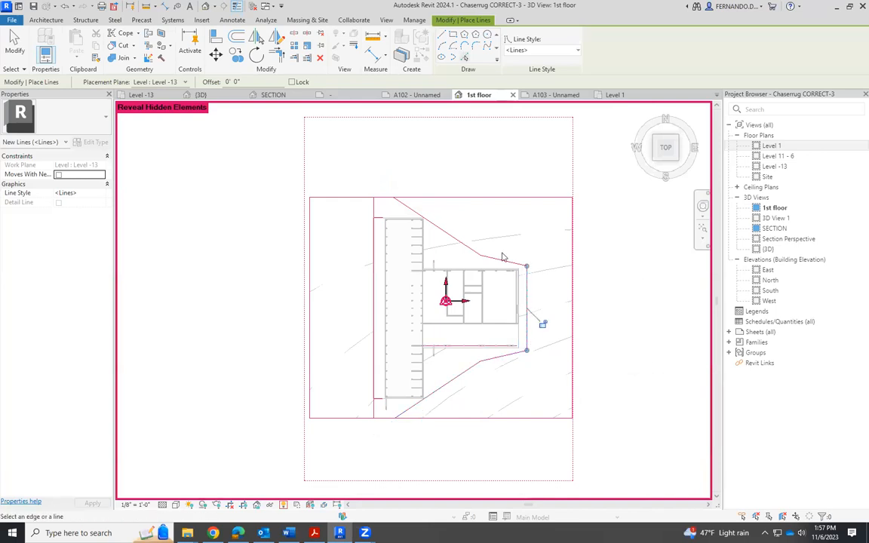
left_click(453, 240)
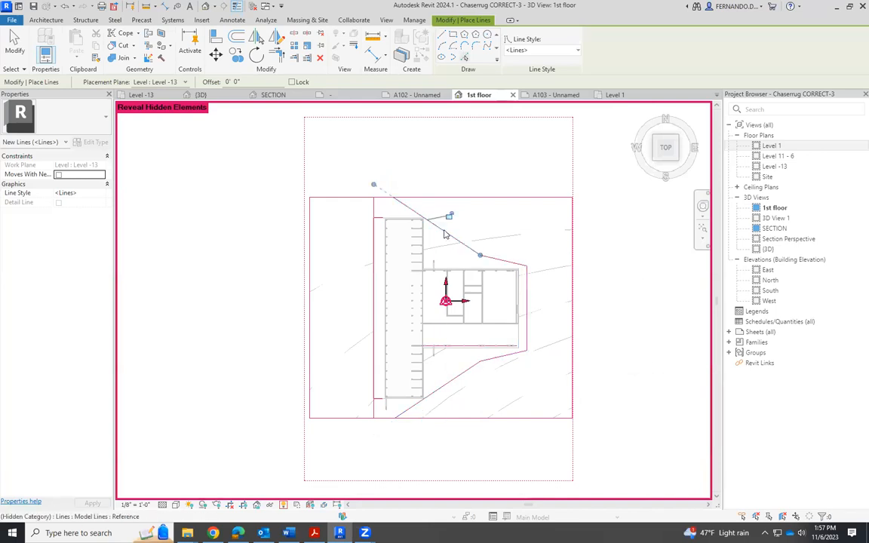
right_click(444, 235)
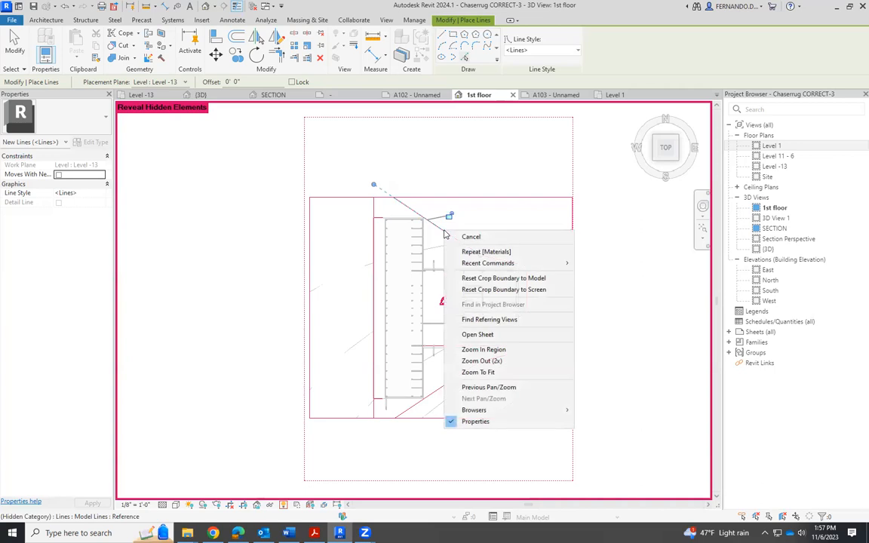
left_click(576, 400)
scroll(519, 356, "up", 2)
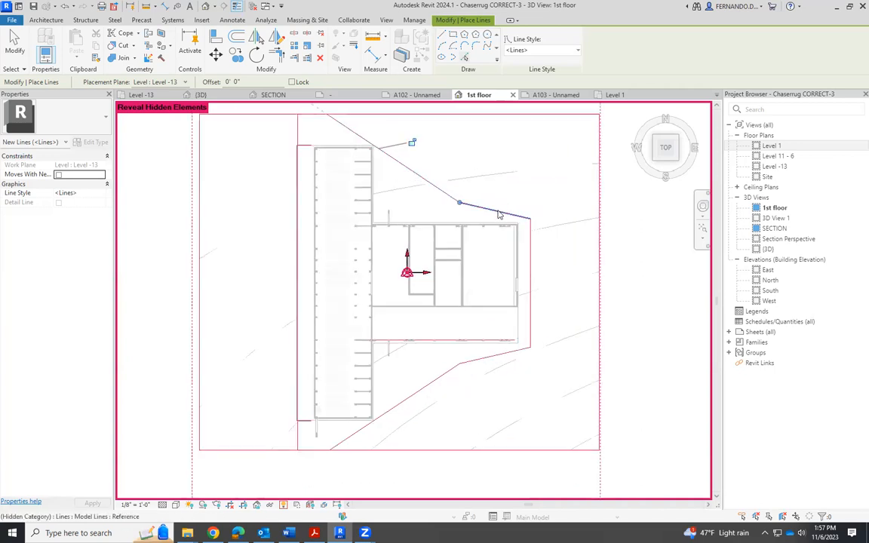
left_click(495, 356)
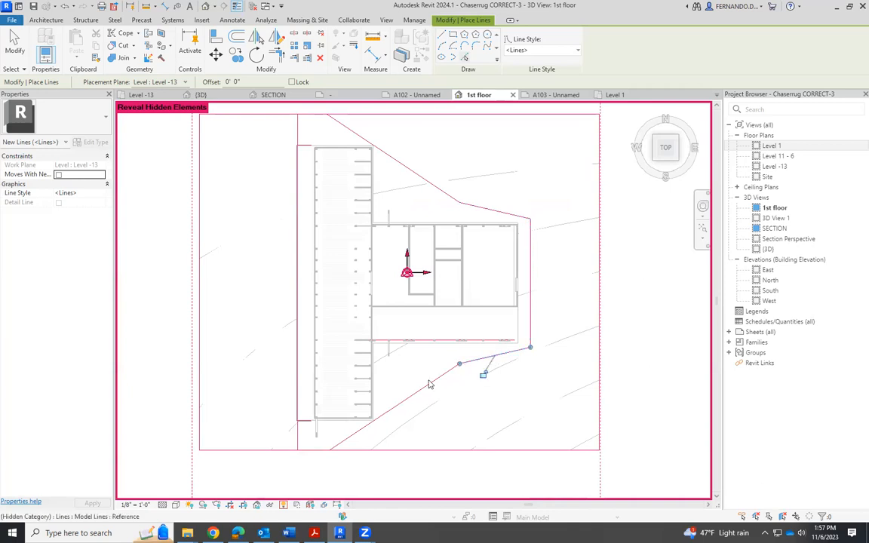
left_click(428, 385)
right_click(434, 384)
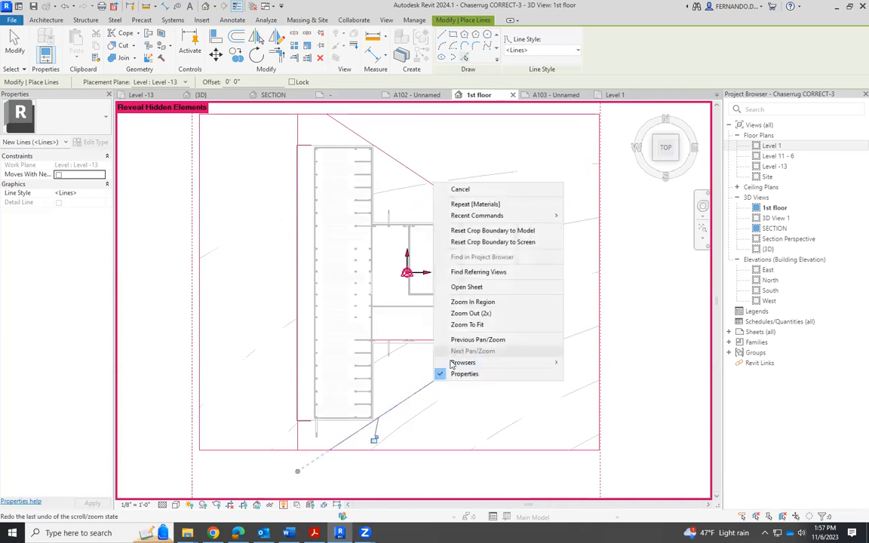
right_click(423, 390)
right_click(425, 393)
left_click(551, 410)
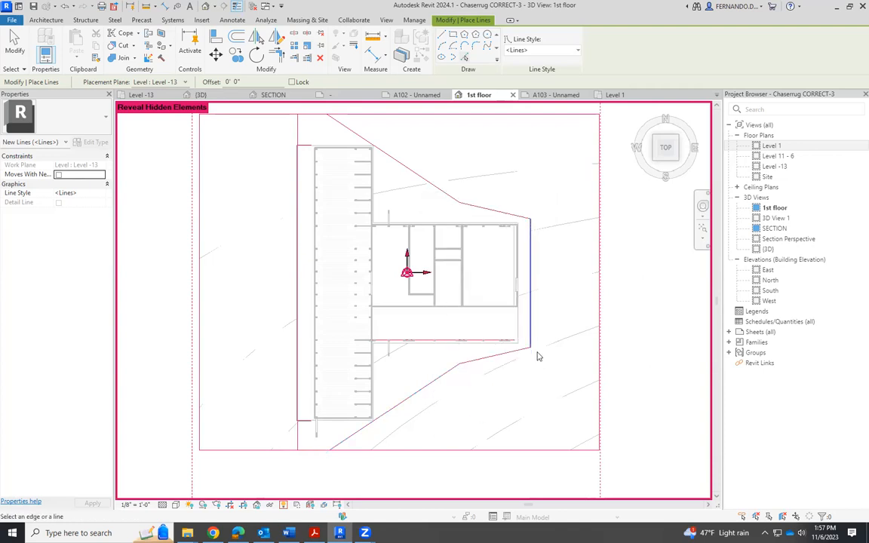
scroll(534, 325, "up", 1)
left_click(530, 318)
right_click(543, 315)
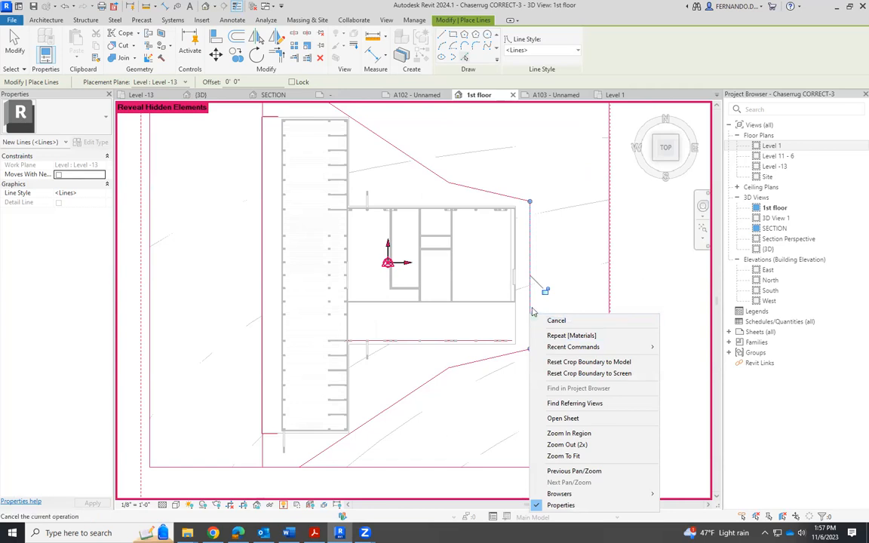
key("Escape")
Unhide the Lines category in the 1st floor view from a roof outline line, and leave the hidden-elements display.
scroll(473, 346, "down", 3)
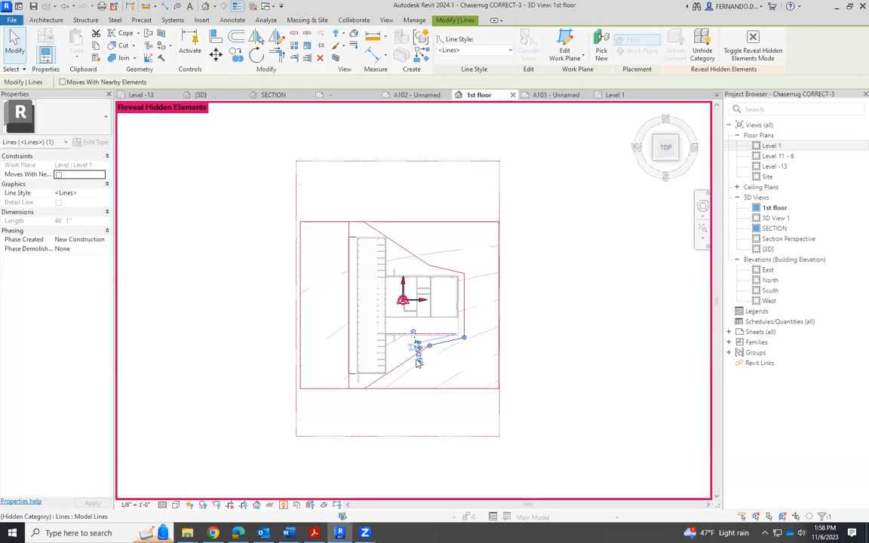
right_click(453, 339)
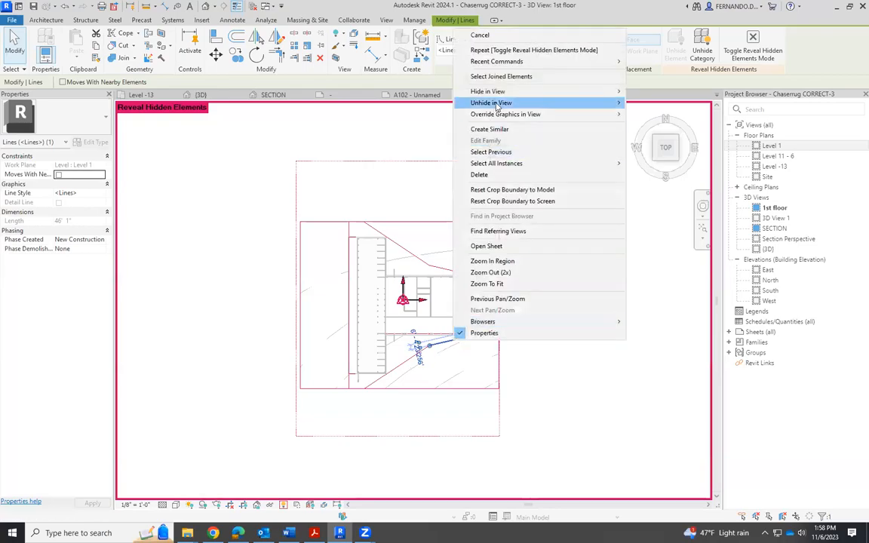
mouse_move(509, 105)
left_click(653, 114)
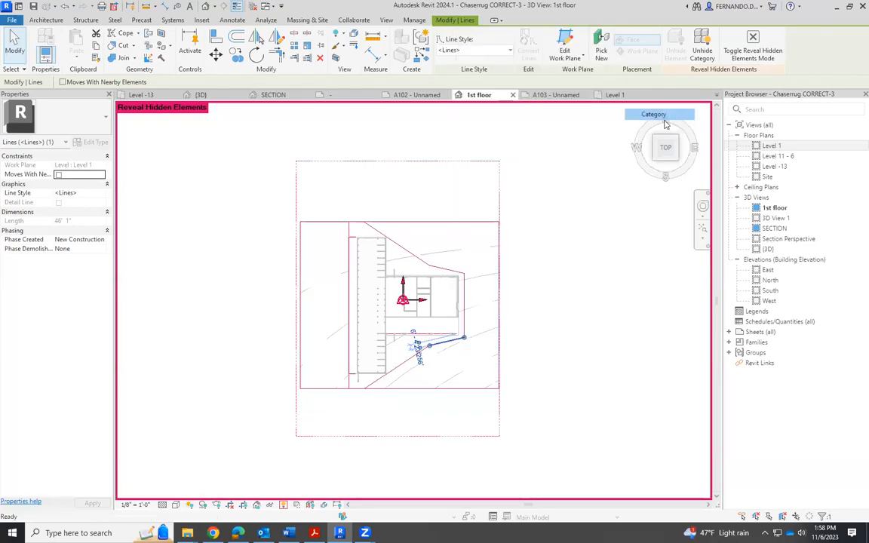
left_click(560, 348)
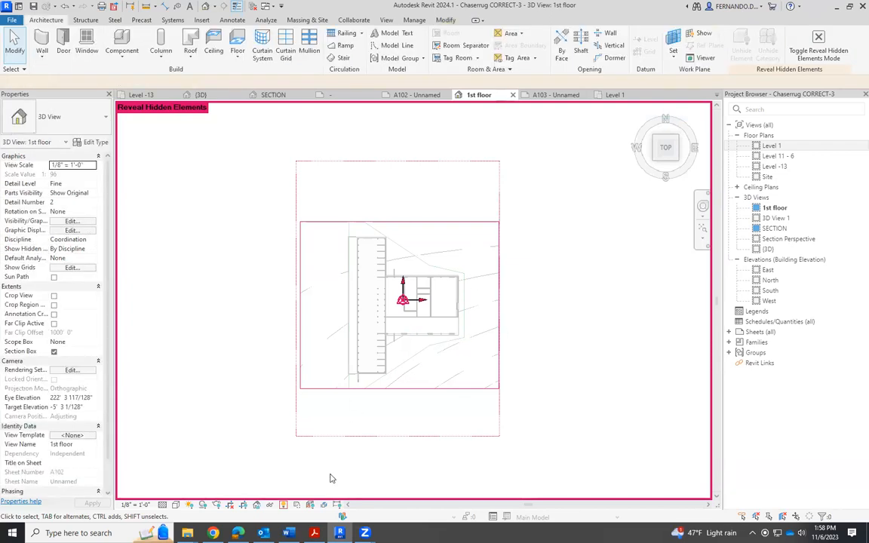
left_click(283, 505)
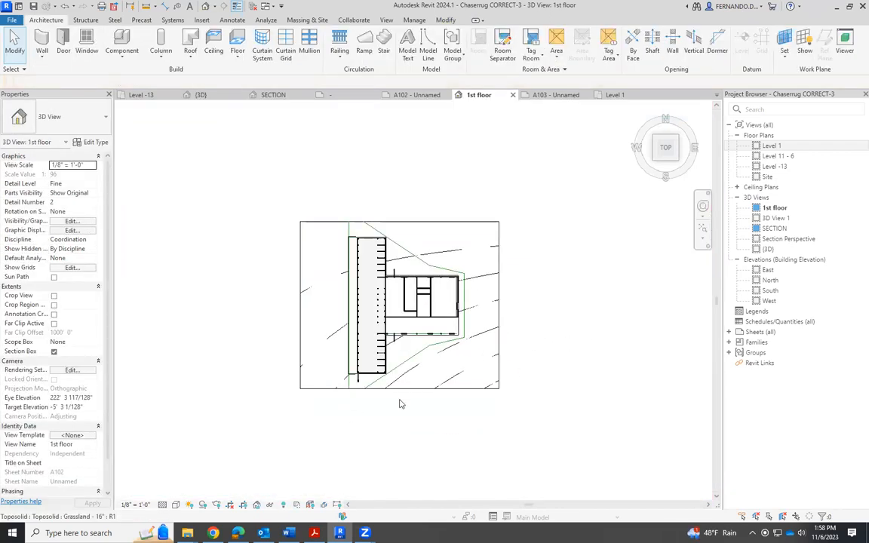
left_click(399, 222)
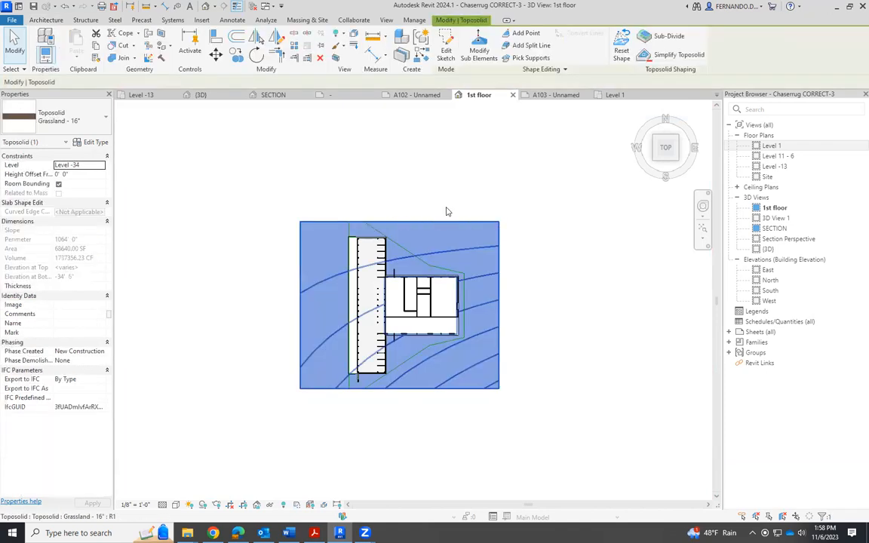
left_click(462, 176)
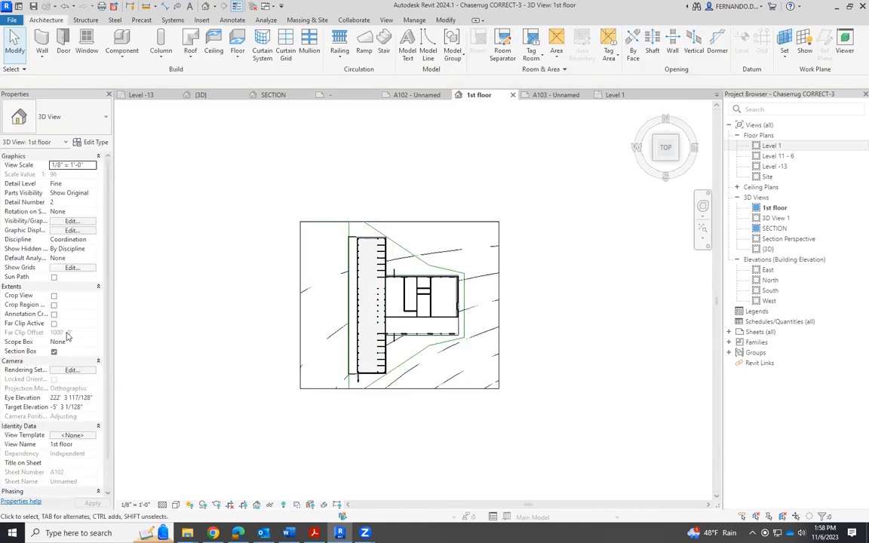
left_click(394, 224)
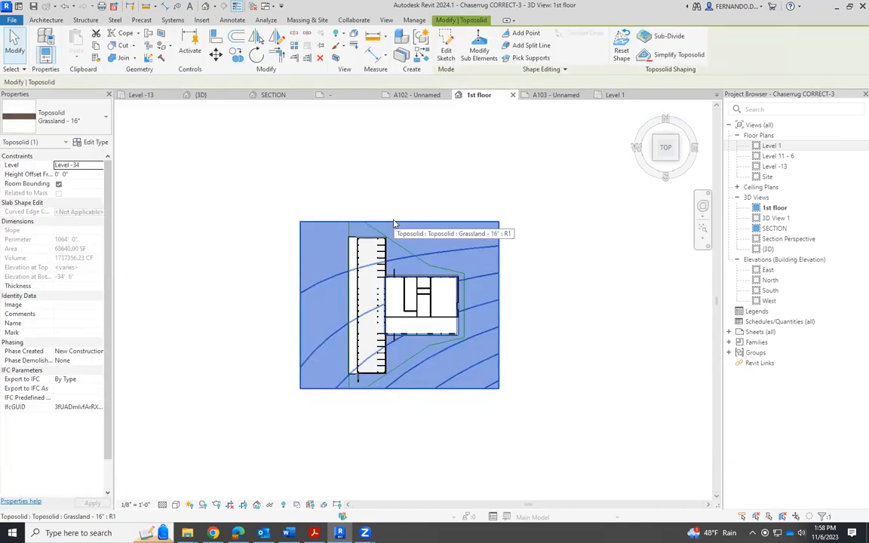
key("Escape")
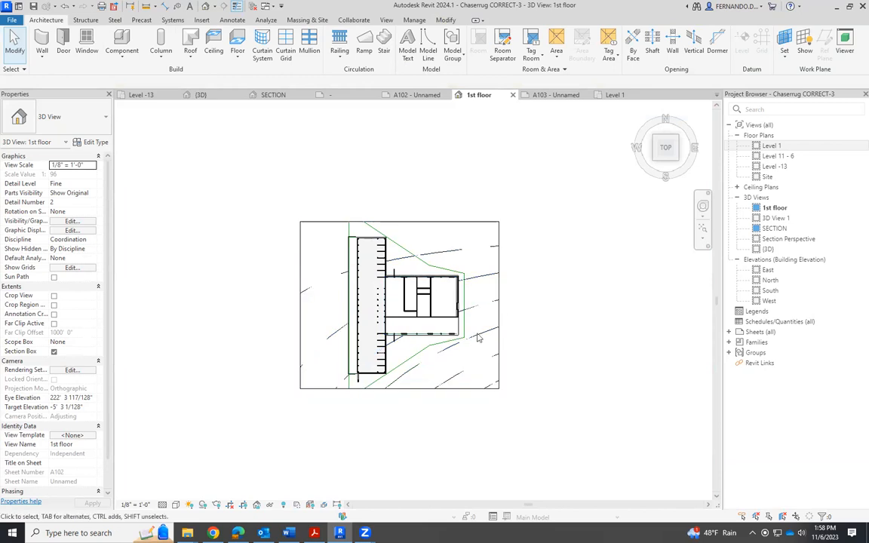
middle_click_drag(436, 362, 370, 256, "shift")
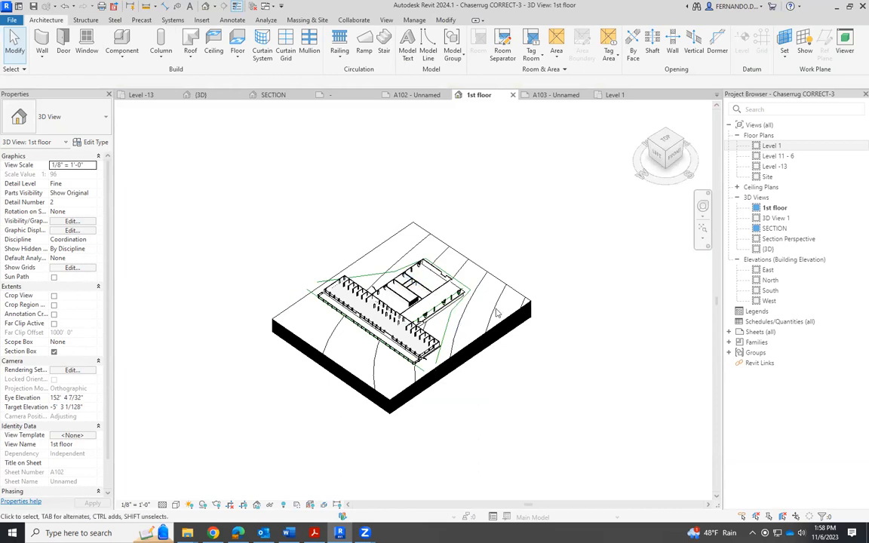
left_click(667, 144)
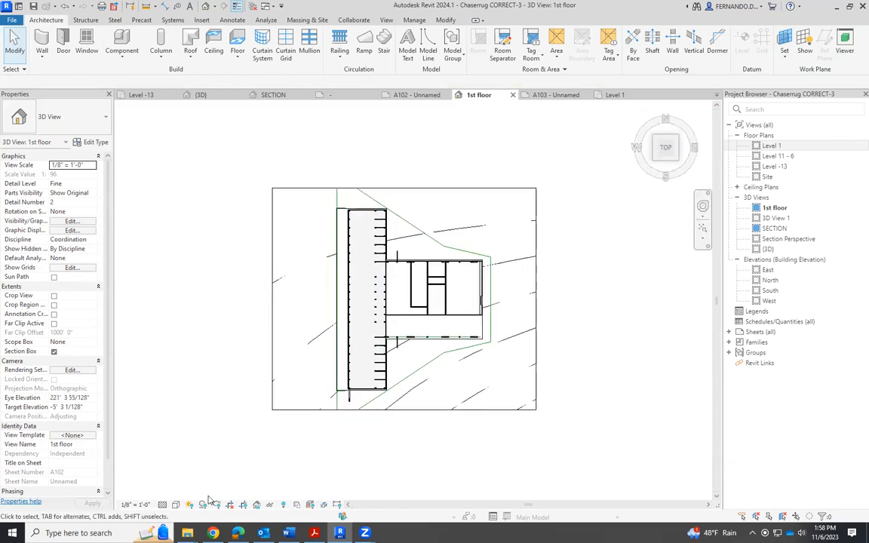
Reveal the hidden elements, unhide the section box in the 1st floor view, and close the hidden-elements display.
left_click(283, 505)
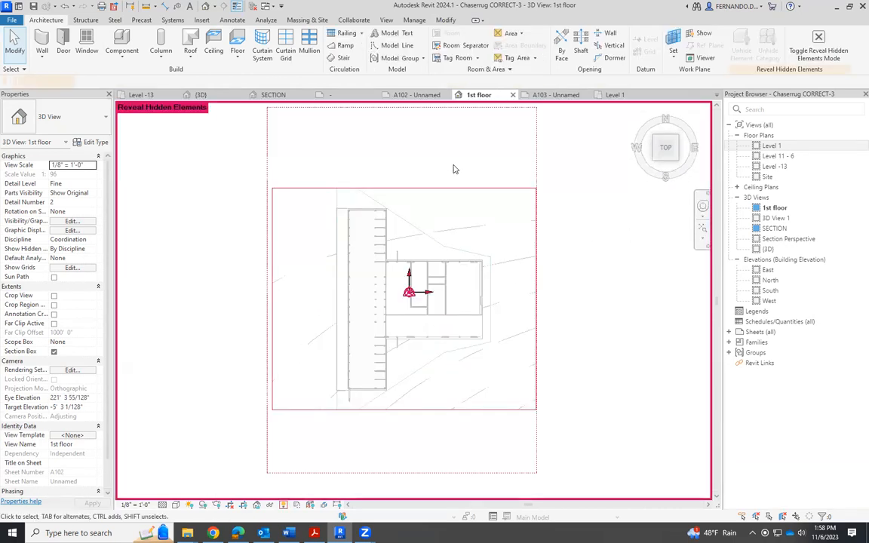
left_click(467, 188)
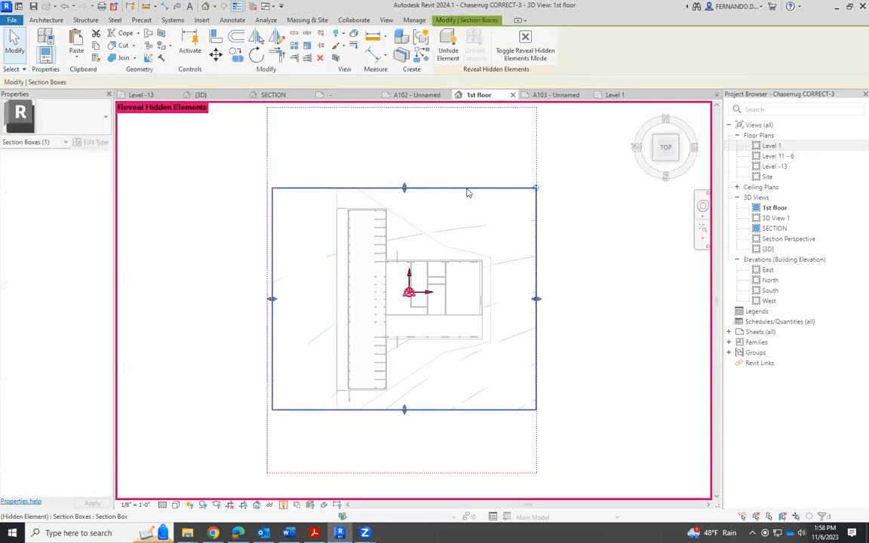
right_click(468, 190)
mouse_move(574, 248)
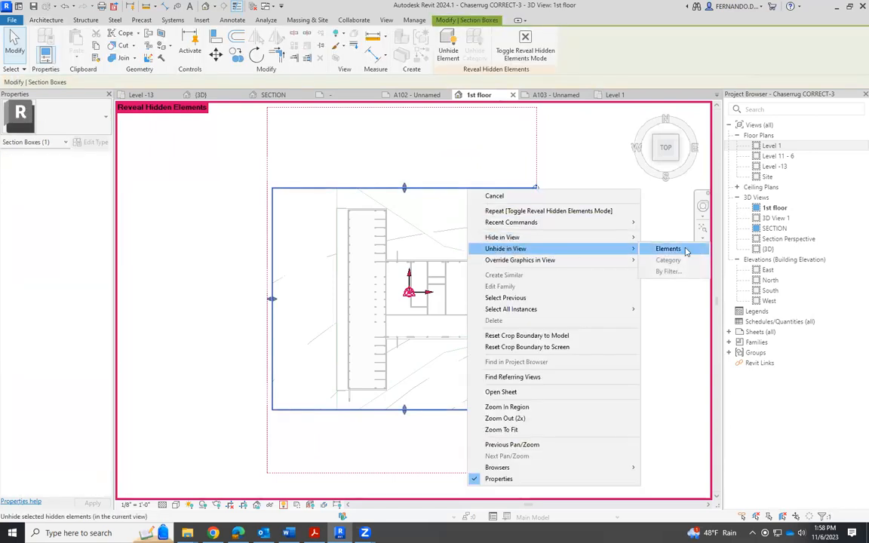
left_click(686, 251)
left_click(525, 46)
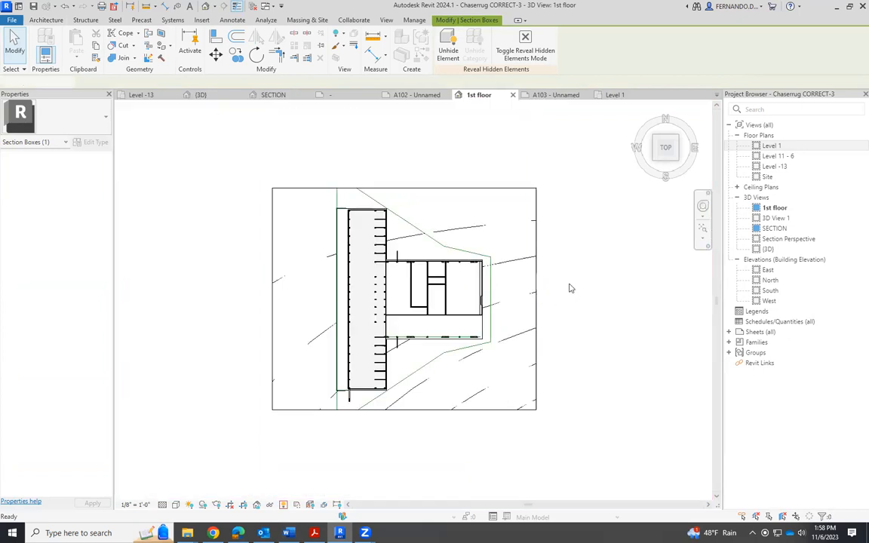
Stretch the section box's north and south faces outward past the ends of the roof outline.
left_click(441, 189)
left_click_drag(404, 188, 405, 162)
left_click_drag(405, 415, 406, 435)
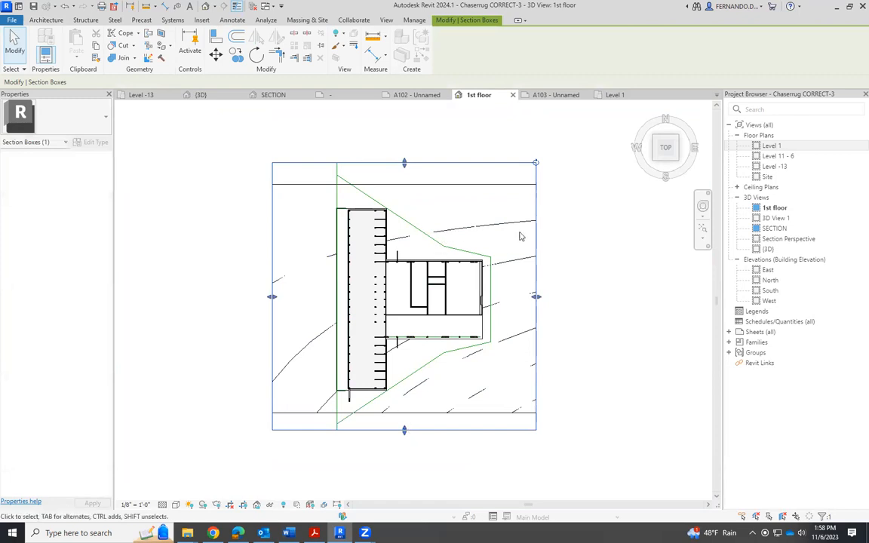
left_click(601, 220)
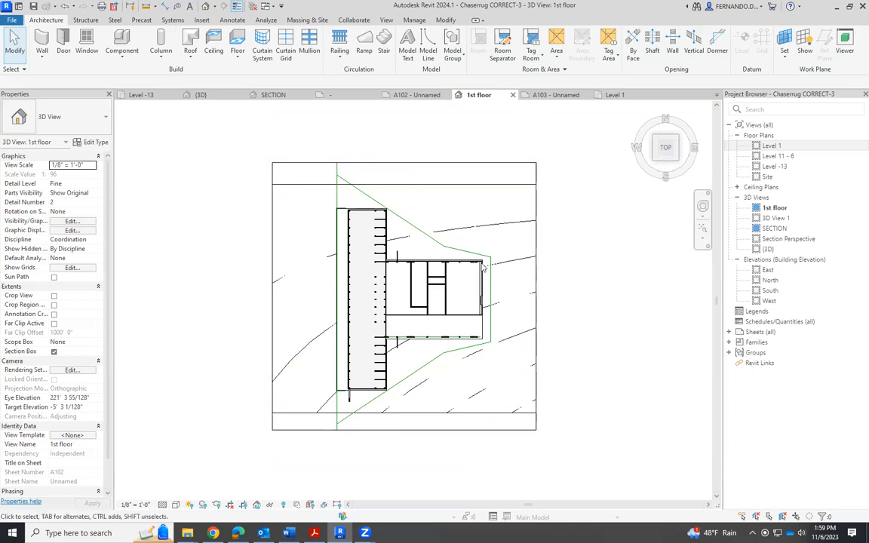
Trim the roof outline's west line to corners with the northern and southern slanted lines.
left_click(233, 21)
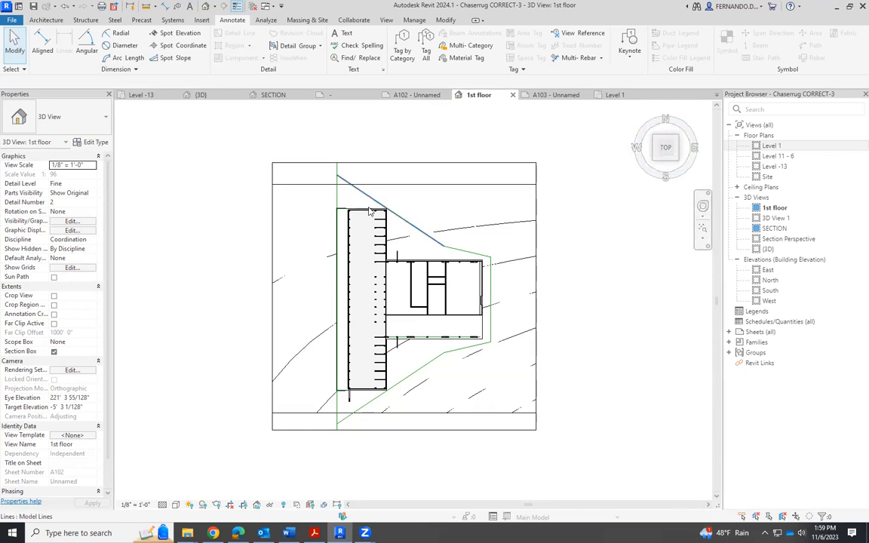
left_click(341, 177)
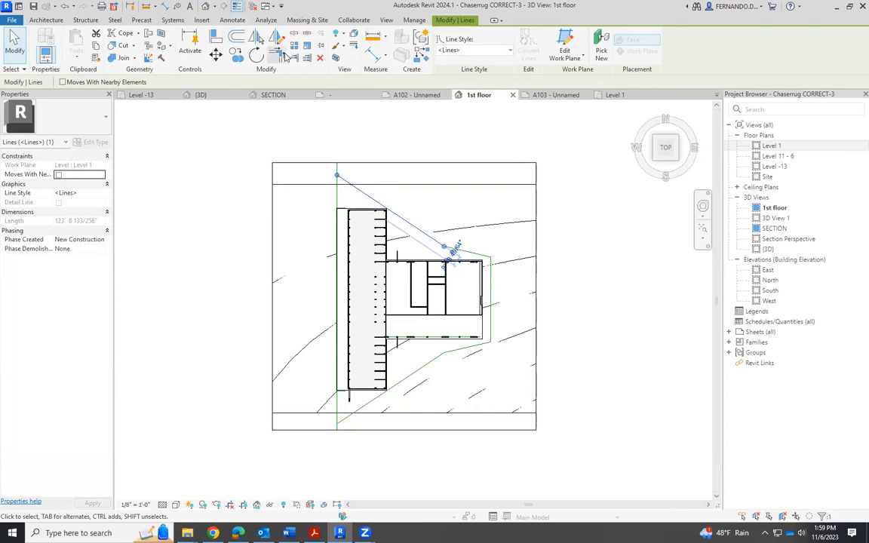
key("Escape")
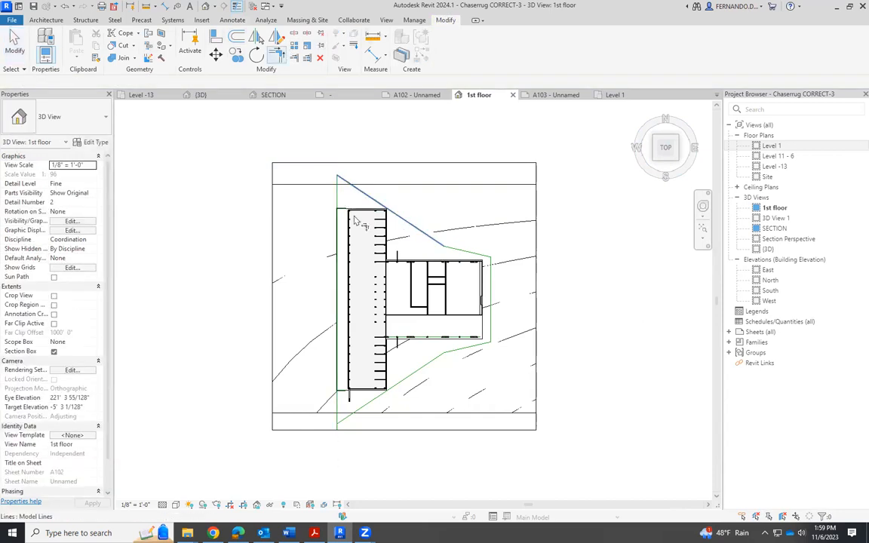
key("t")
key("r")
scroll(344, 415, "up", 2)
scroll(351, 427, "down", 1)
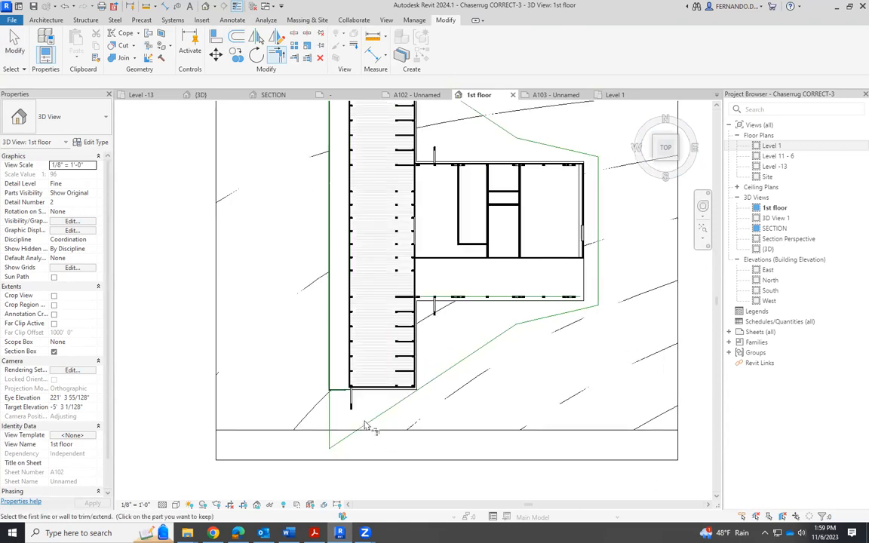
left_click(15, 44)
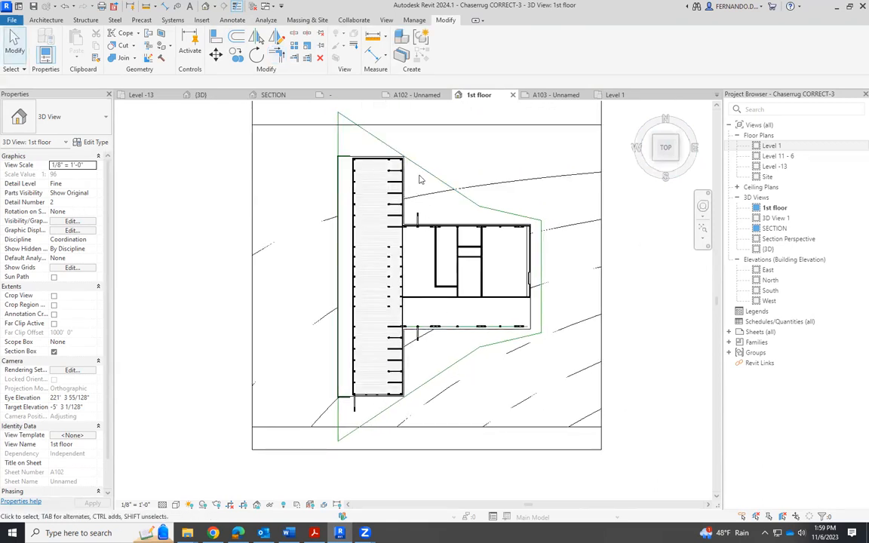
Override the projection line pattern of the roof outline's northern slanted line with Dash 1/8" in the 1st floor view.
right_click(425, 168)
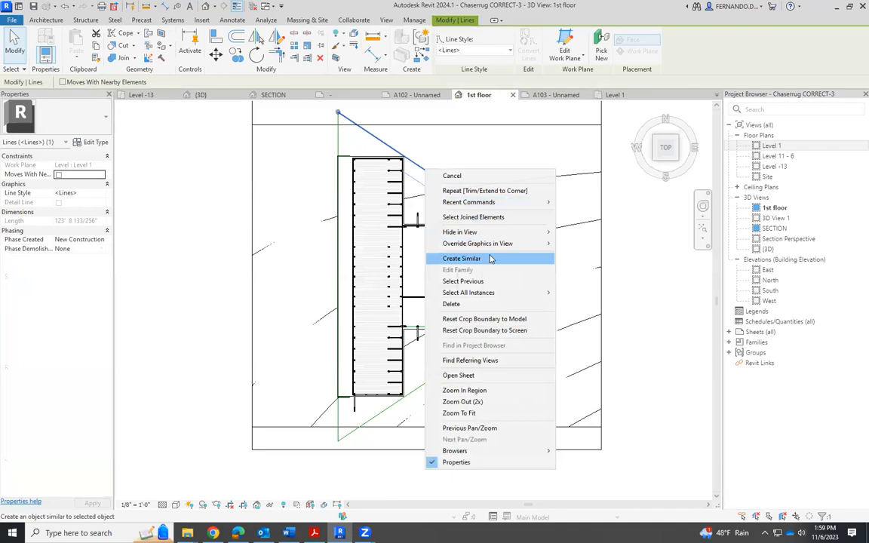
mouse_move(501, 243)
left_click(590, 254)
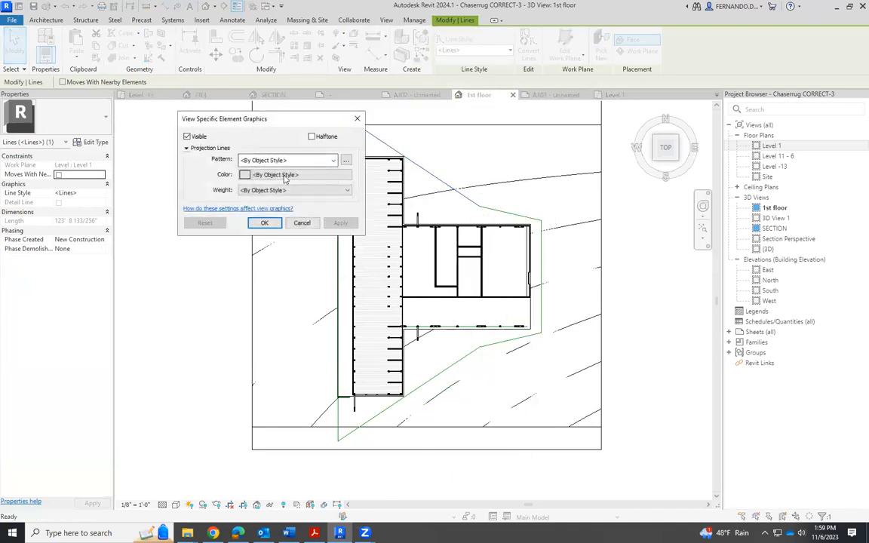
left_click(334, 161)
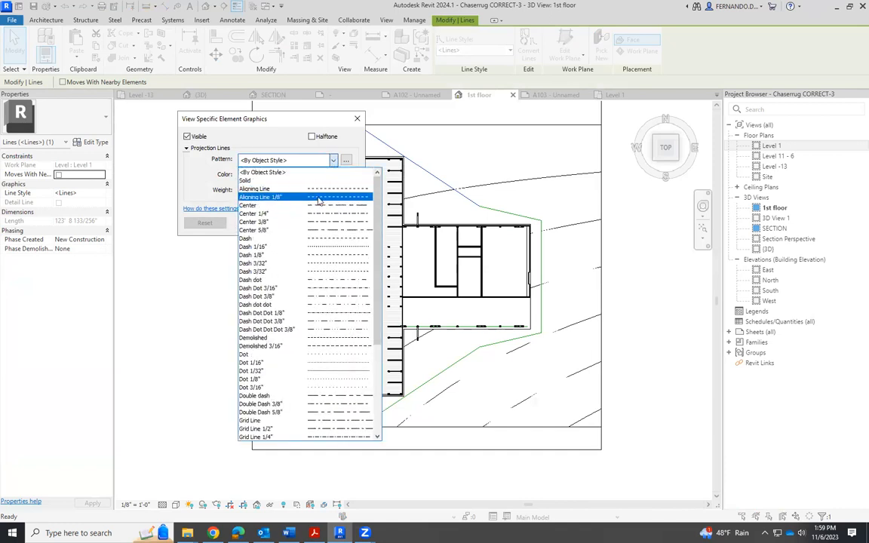
scroll(293, 287, "down", 5)
scroll(293, 340, "down", 2)
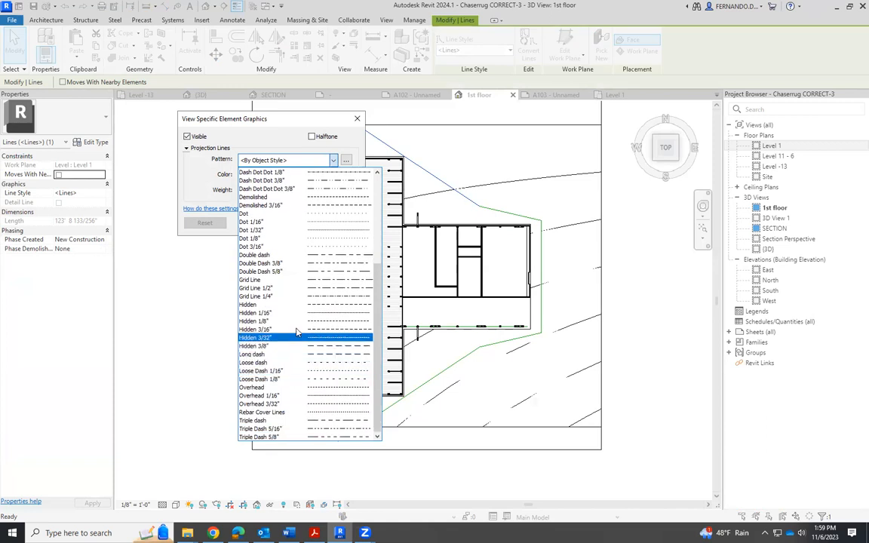
scroll(320, 279, "up", 3)
scroll(323, 278, "up", 3)
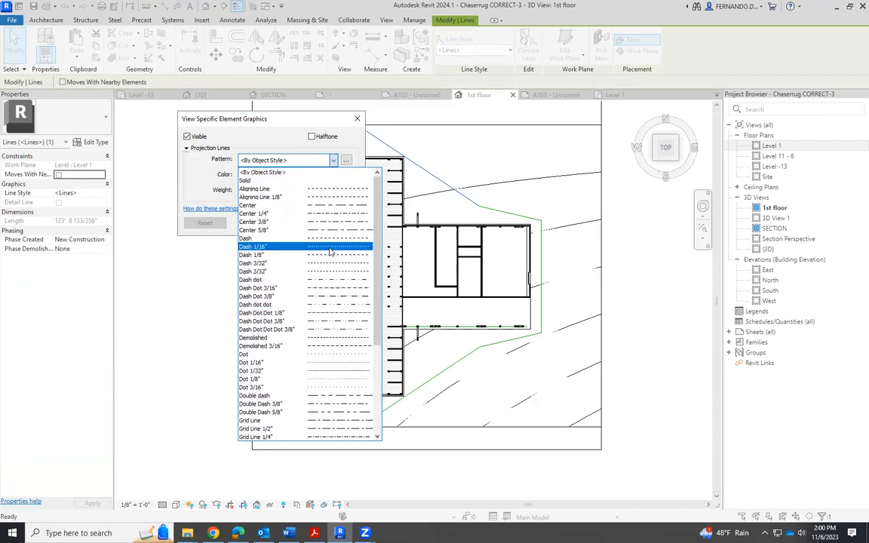
left_click(325, 256)
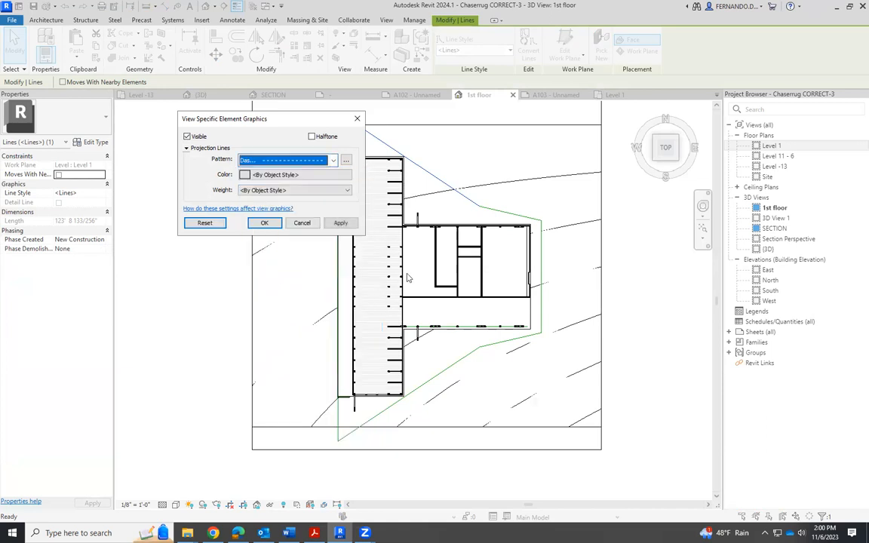
left_click(340, 222)
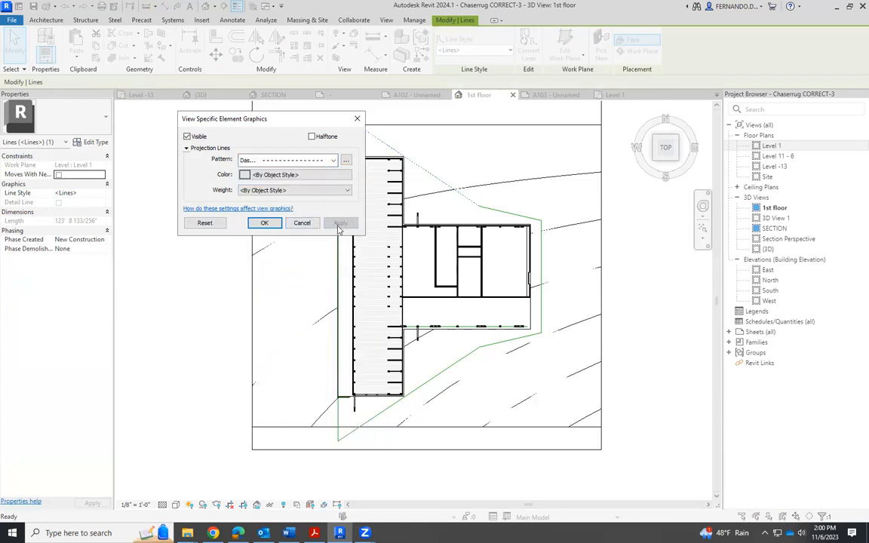
left_click(265, 224)
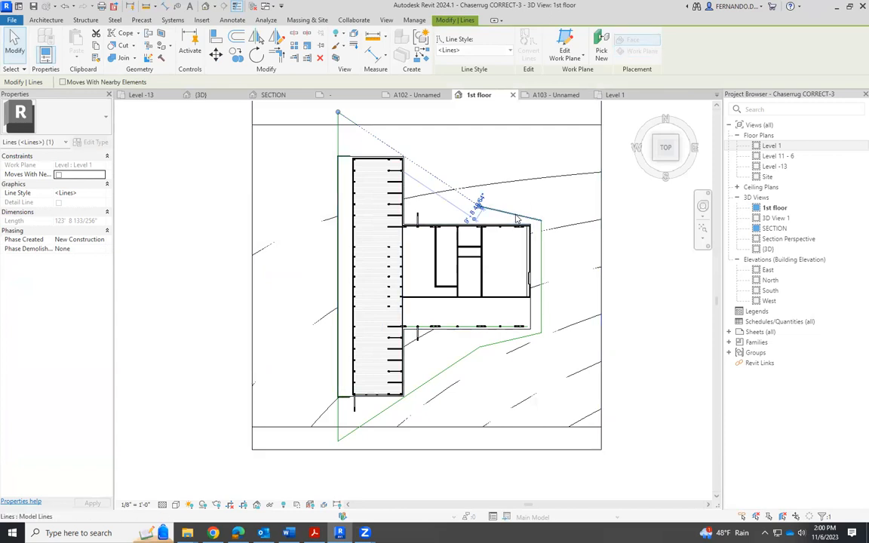
Override the projection line pattern of all six roof outline lines with Dash in the 1st floor view.
left_click(529, 218)
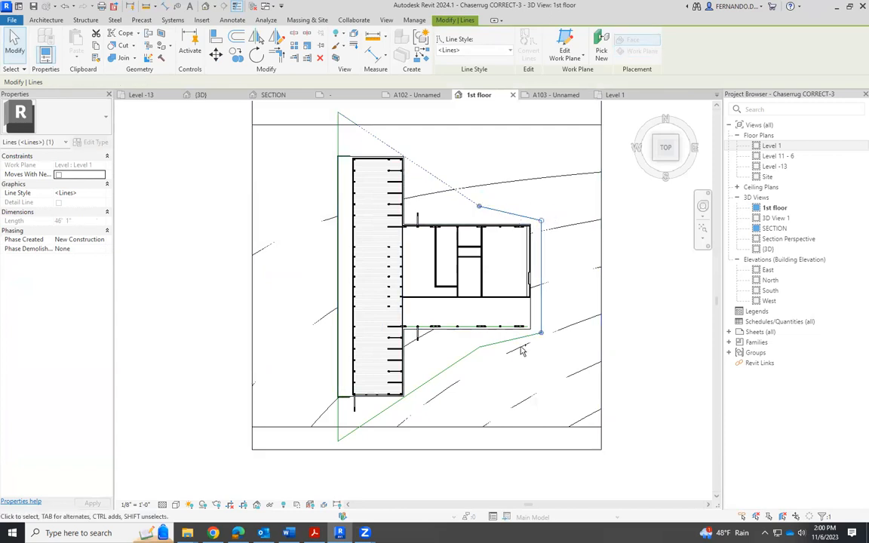
left_click(451, 367, "ctrl")
left_click(340, 413, "ctrl")
left_click(347, 122, "ctrl")
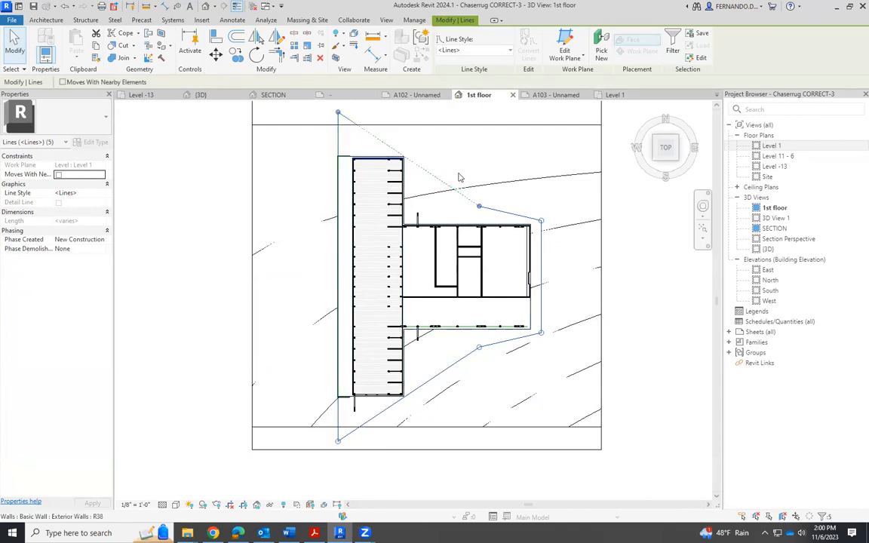
left_click(358, 123, "ctrl")
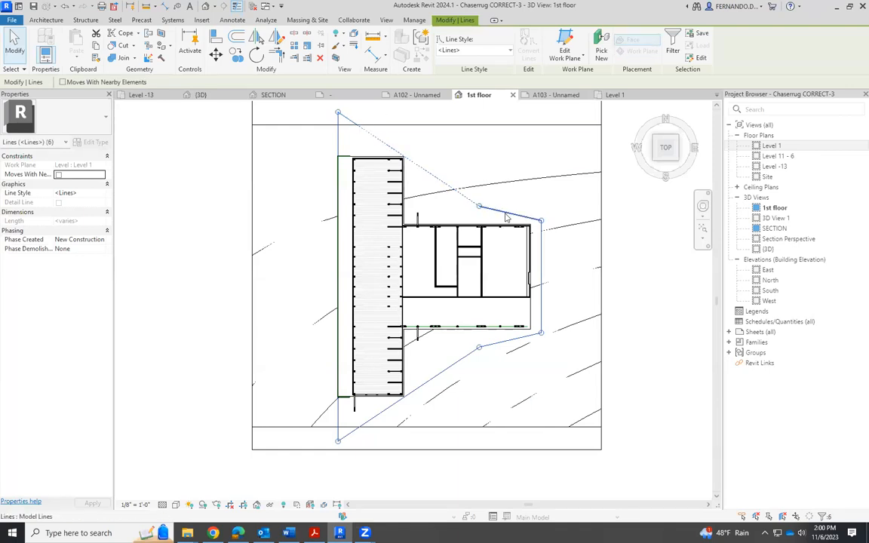
right_click(504, 215)
mouse_move(581, 288)
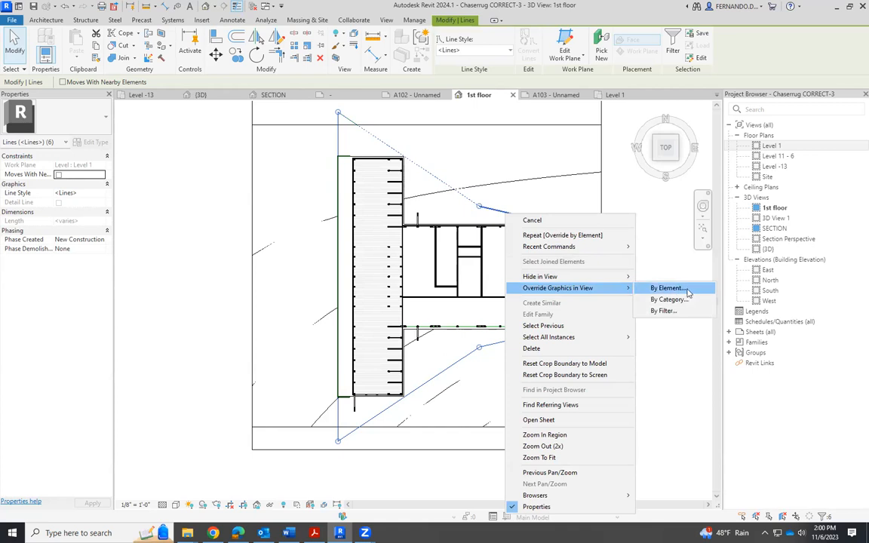
left_click(667, 288)
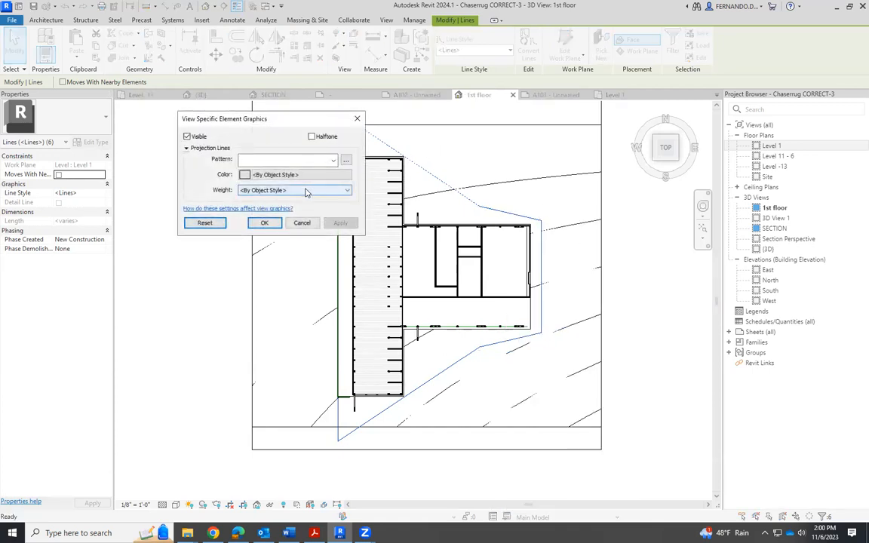
left_click(291, 160)
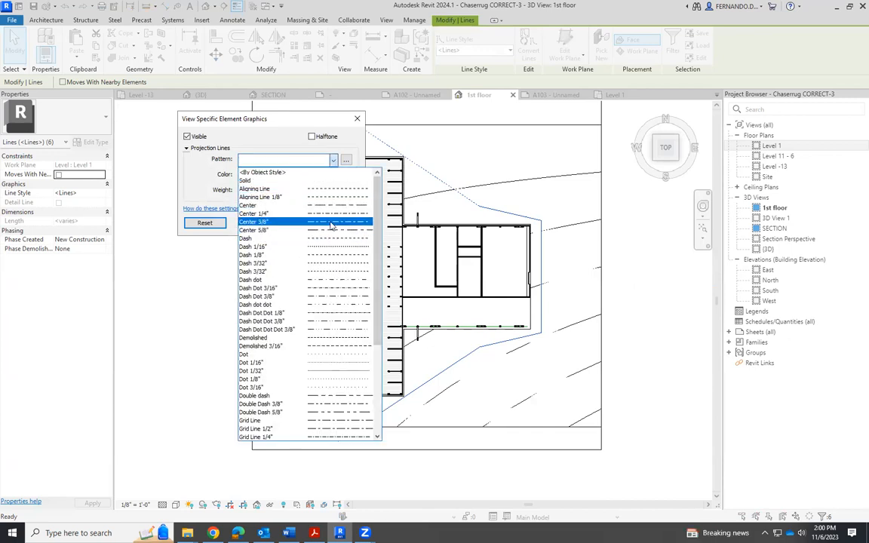
left_click(330, 240)
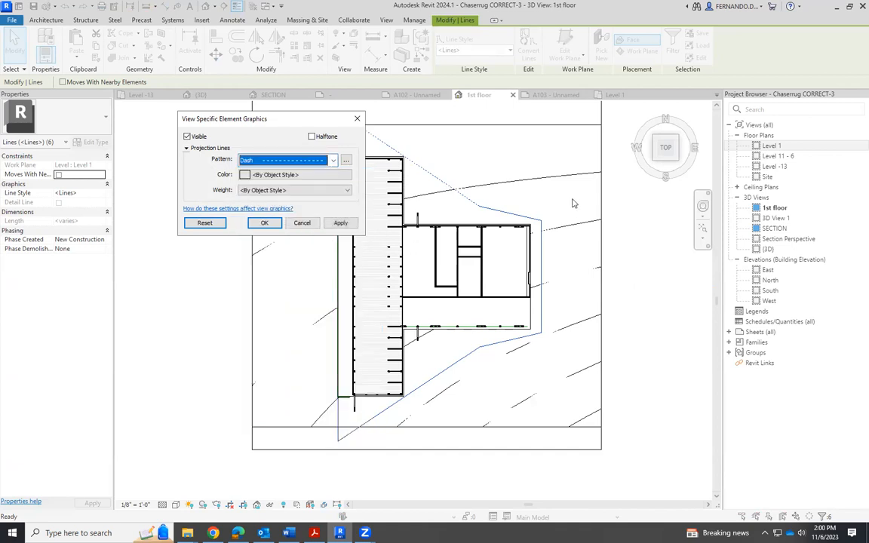
left_click(340, 225)
left_click(263, 224)
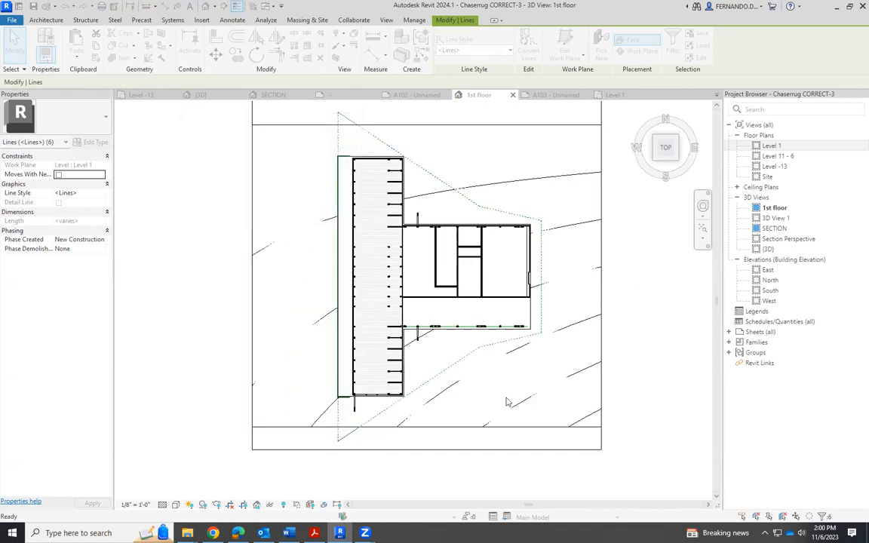
key("Escape")
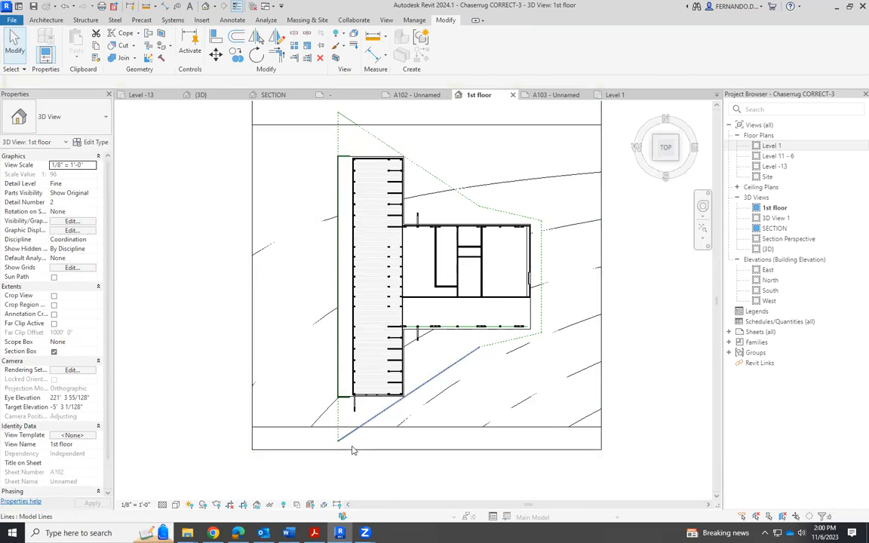
scroll(360, 424, "up", 3)
scroll(360, 425, "up", 2)
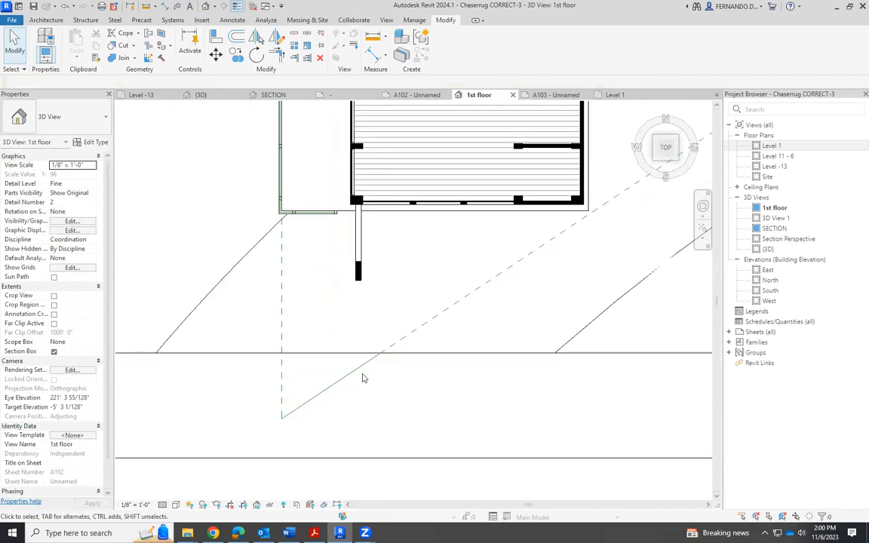
left_click(416, 360)
left_click(414, 411)
left_click(528, 352)
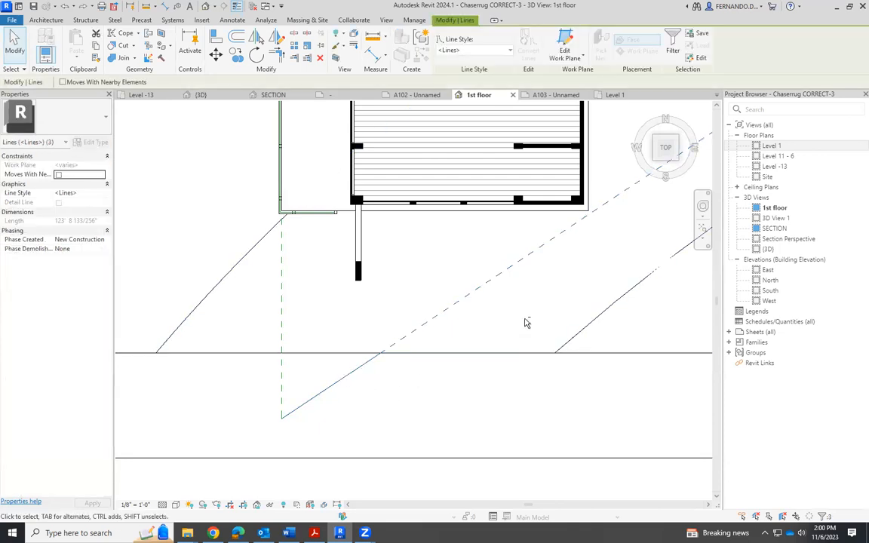
left_click(452, 294)
key("d")
key("e")
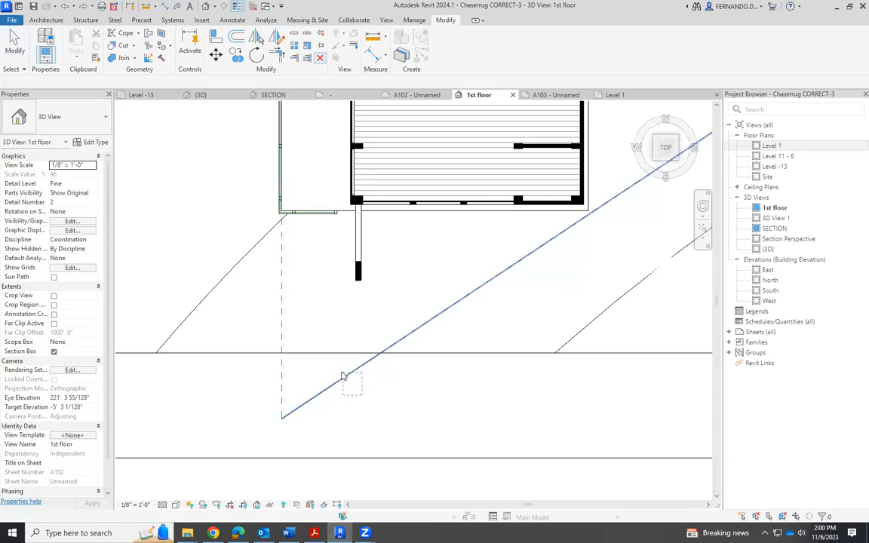
right_click(350, 381)
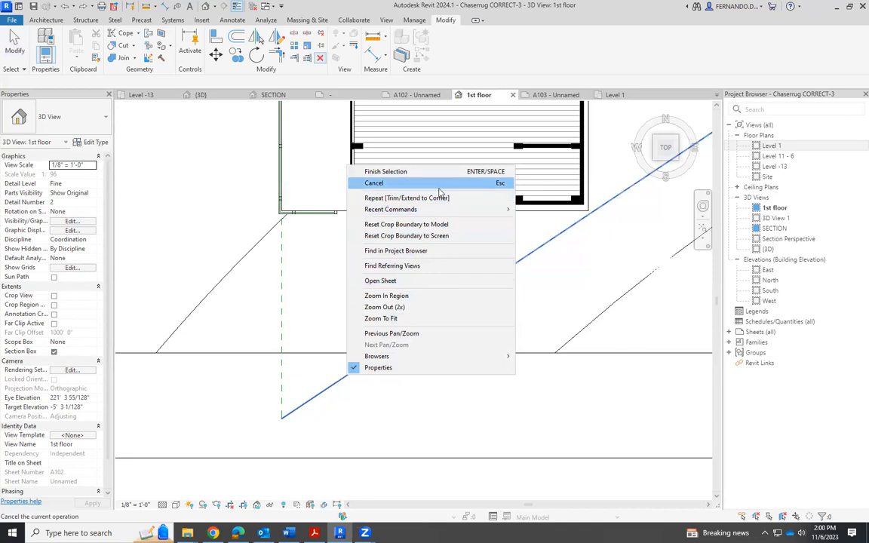
left_click(346, 385)
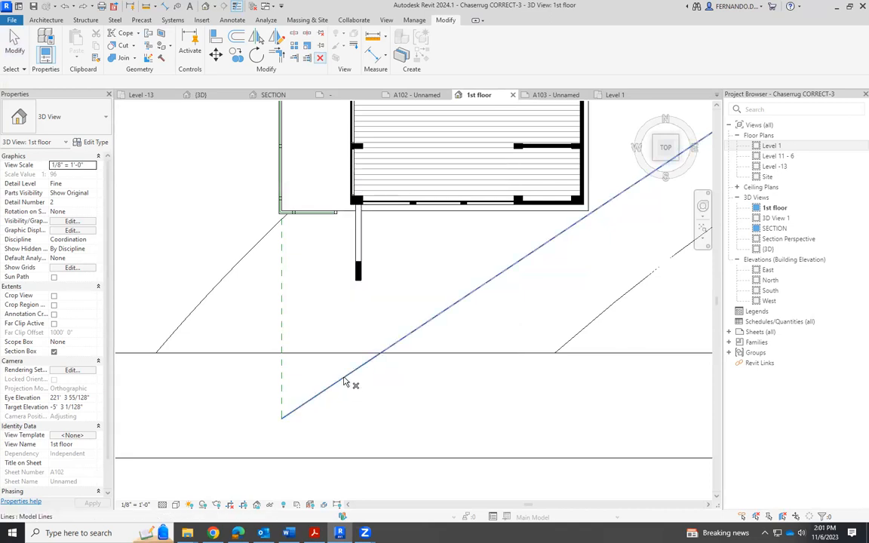
right_click(347, 381)
key("Escape")
key("Escape")
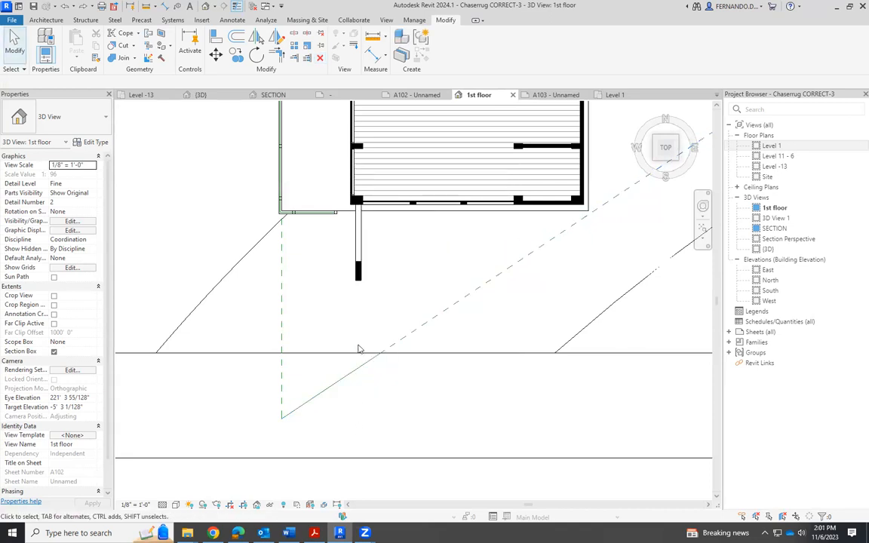
Delete the model lines running inside the north and west railings at the building's northwest corner.
scroll(359, 349, "down", 5)
scroll(391, 364, "up", 8)
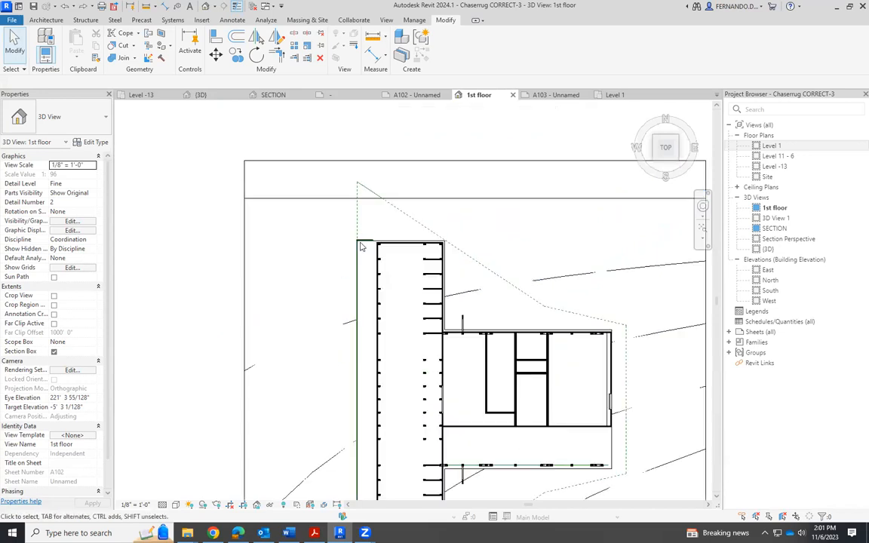
scroll(391, 260, "up", 3)
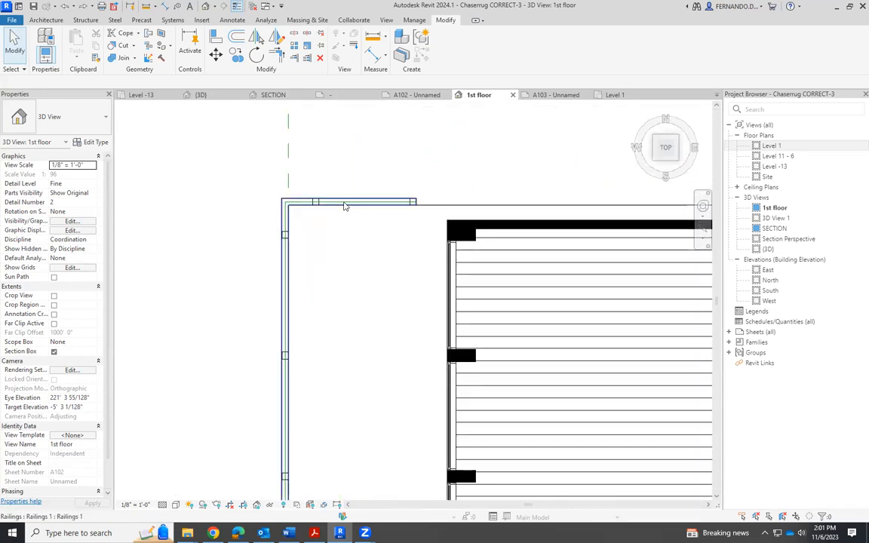
scroll(350, 206, "up", 4)
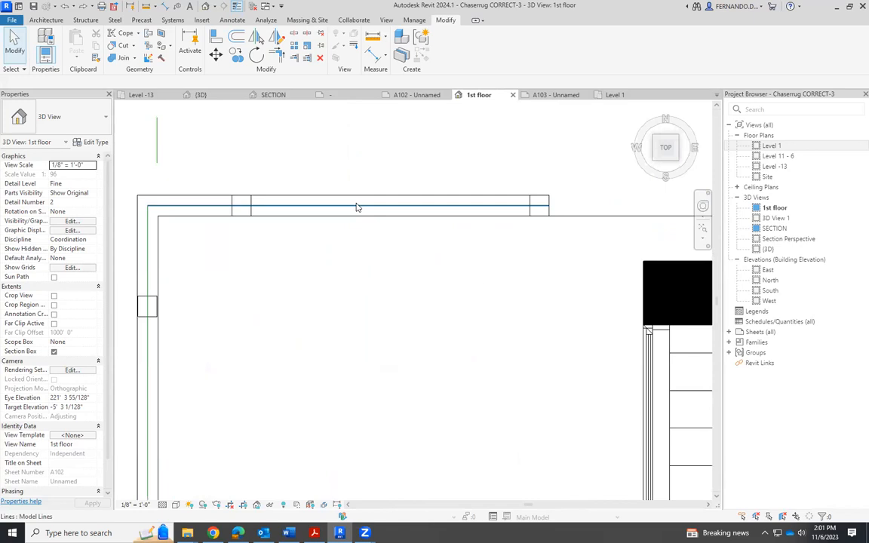
left_click(359, 211)
key("Escape")
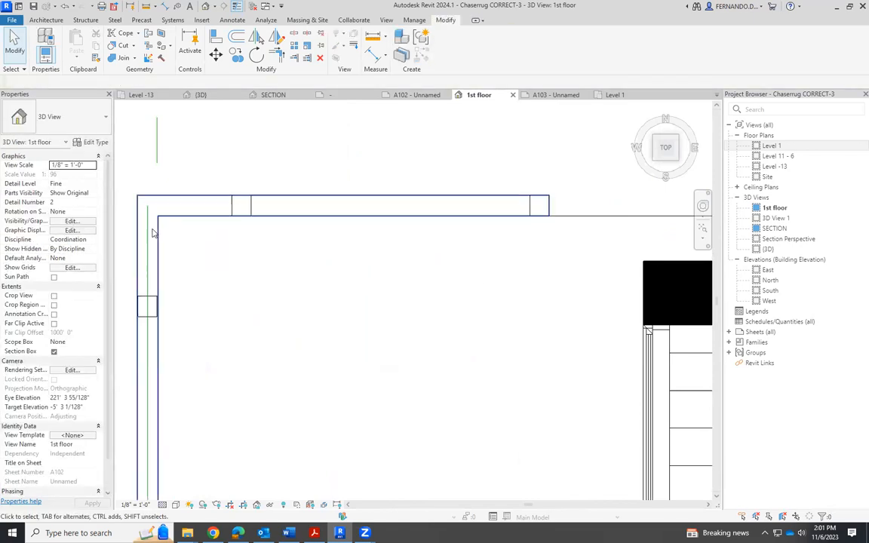
left_click(150, 230)
scroll(271, 275, "down", 2)
key("Escape")
scroll(282, 294, "down", 5)
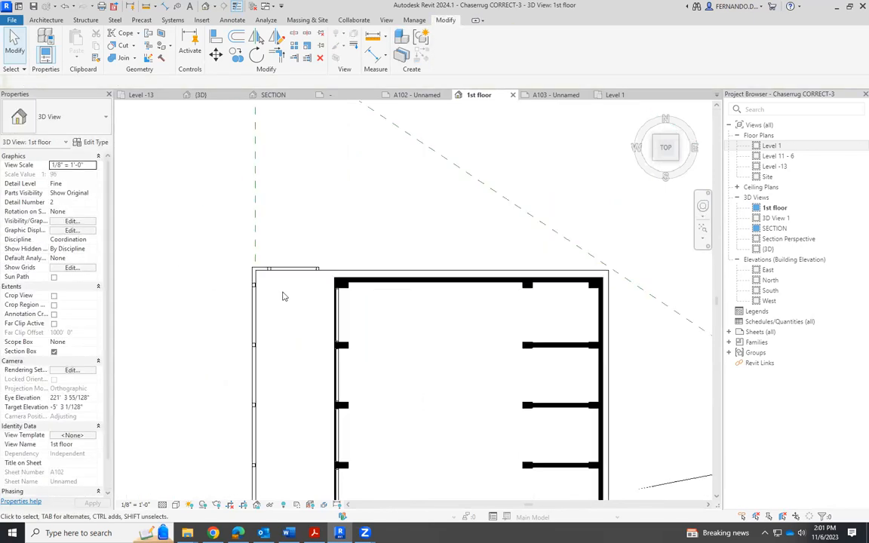
Delete one of the overlapping lines on the roof outline's northern slanted edge and undo the deletion.
scroll(349, 111, "up", 5)
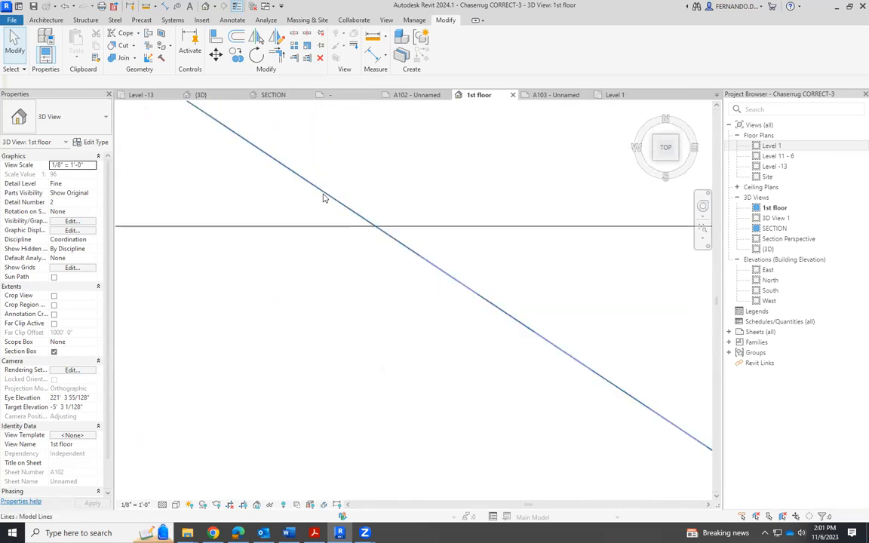
left_click(370, 185)
key("Delete")
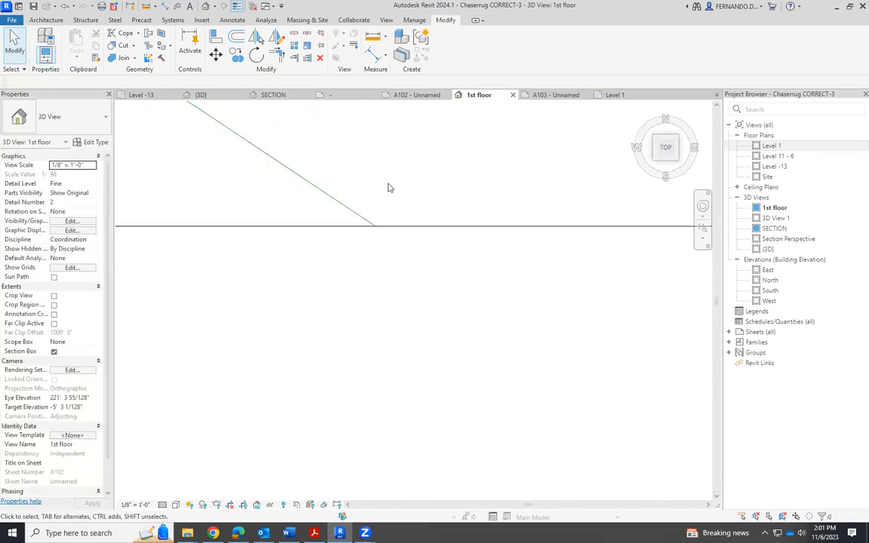
key("ctrl+z")
Delete both overlapping model lines on the roof outline's northern slanted edge.
left_click(324, 194)
key("Delete")
left_click(303, 181)
key("Delete")
Delete all overlapping model lines on the roof outline's southern slanted edge.
scroll(382, 207, "down", 5)
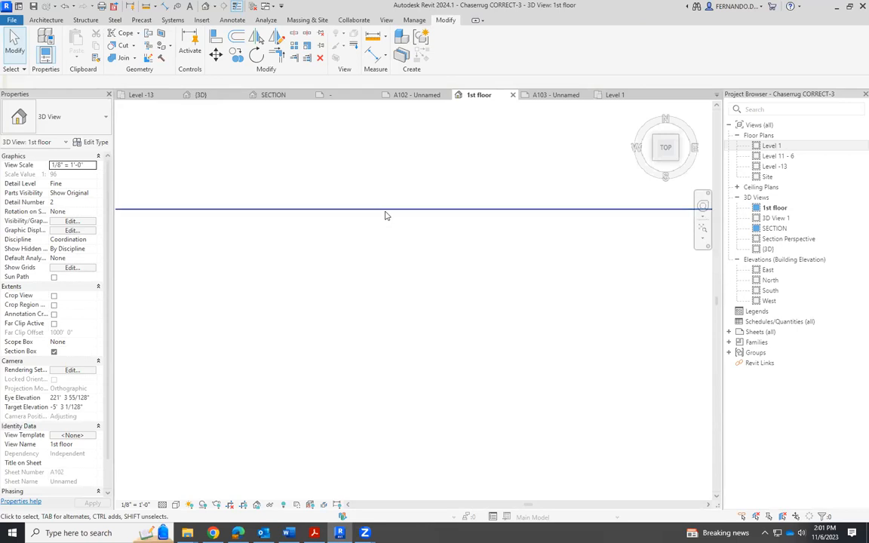
scroll(308, 222, "down", 1)
scroll(387, 211, "down", 4)
scroll(347, 447, "up", 10)
scroll(348, 381, "up", 2)
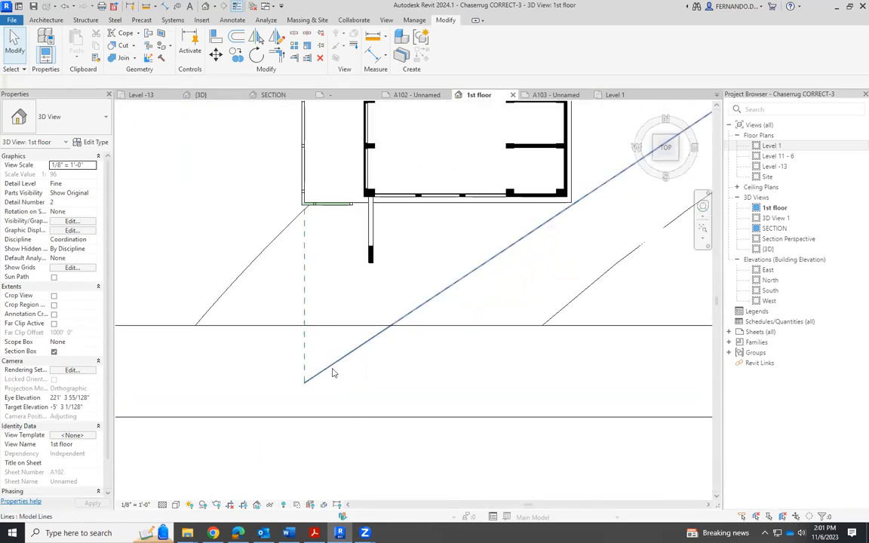
left_click(335, 372)
key("Delete")
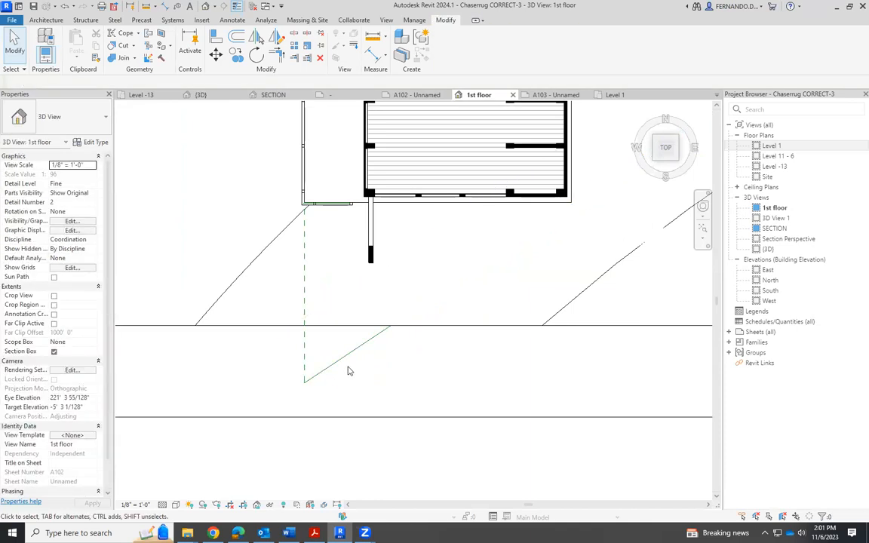
left_click(347, 357)
key("Delete")
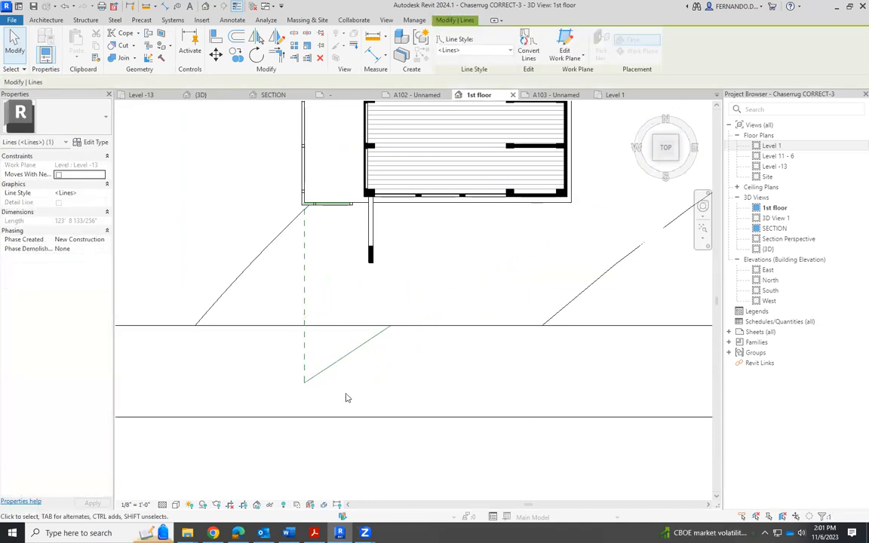
left_click(342, 360)
key("Delete")
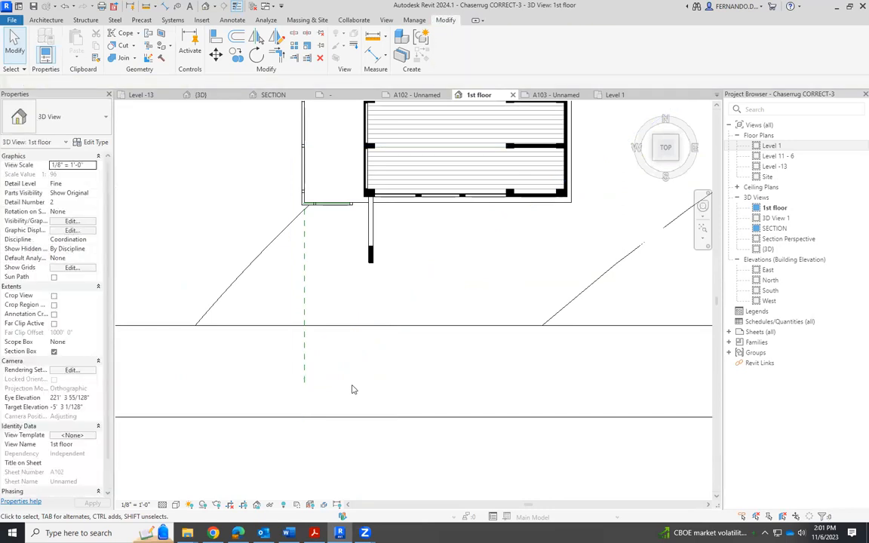
Draw a model line about 123'-8" long closing the southern slanted gap, down to the south end of the roof outline's west edge.
scroll(349, 389, "down", 1)
scroll(349, 389, "down", 4)
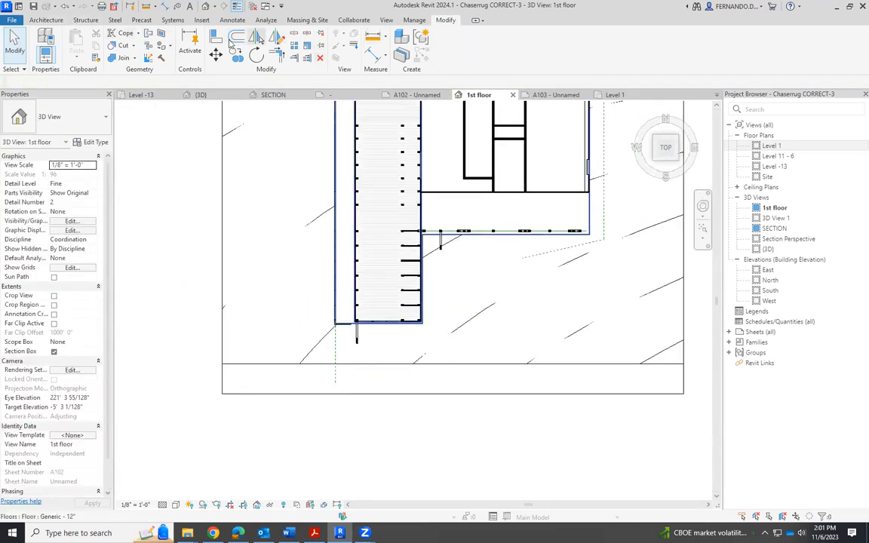
left_click(51, 21)
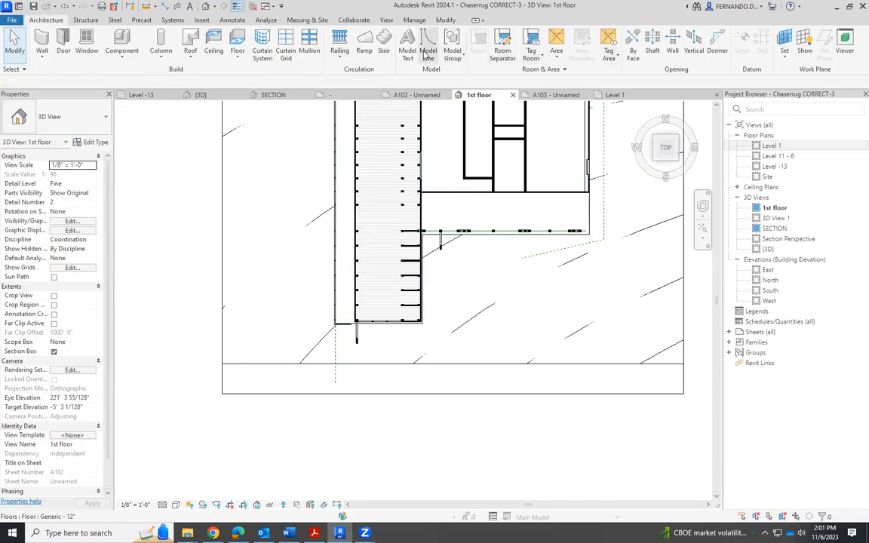
left_click(523, 259)
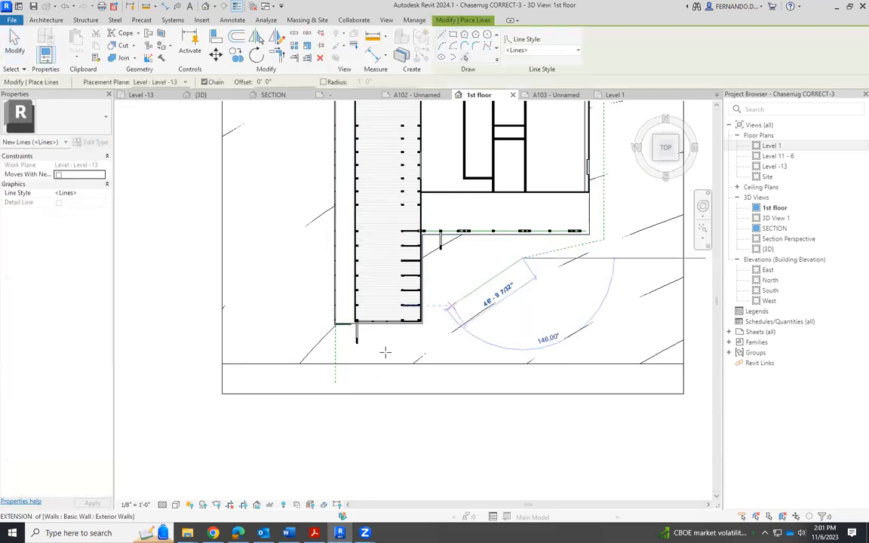
scroll(333, 392, "up", 2)
scroll(334, 377, "up", 3)
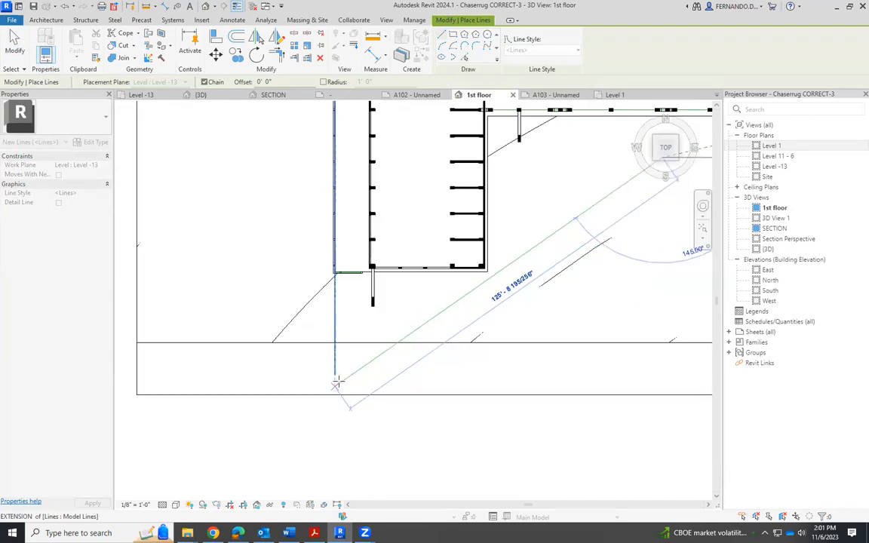
left_click(332, 372)
Stop drawing and delete the new model line on the roof outline's southern slanted edge.
scroll(368, 424, "down", 4)
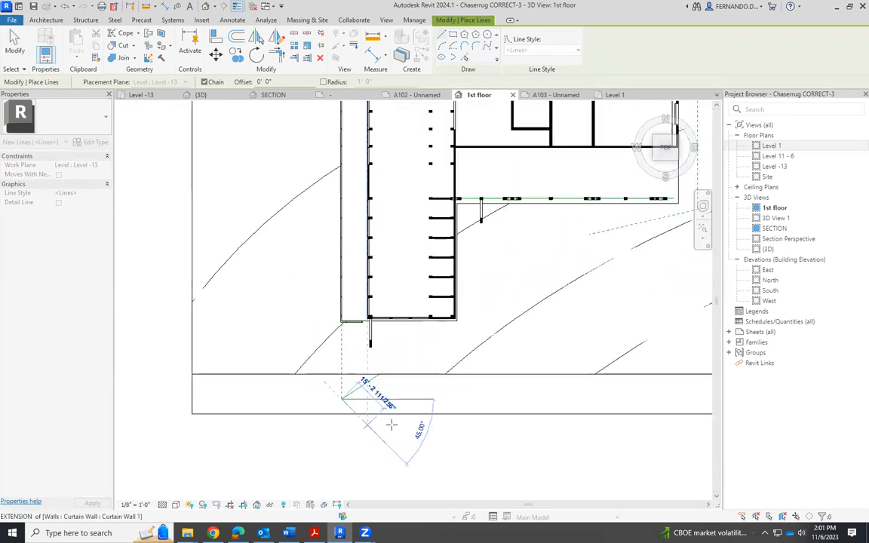
left_click(492, 320)
key("Escape")
key("Escape")
left_click(404, 379)
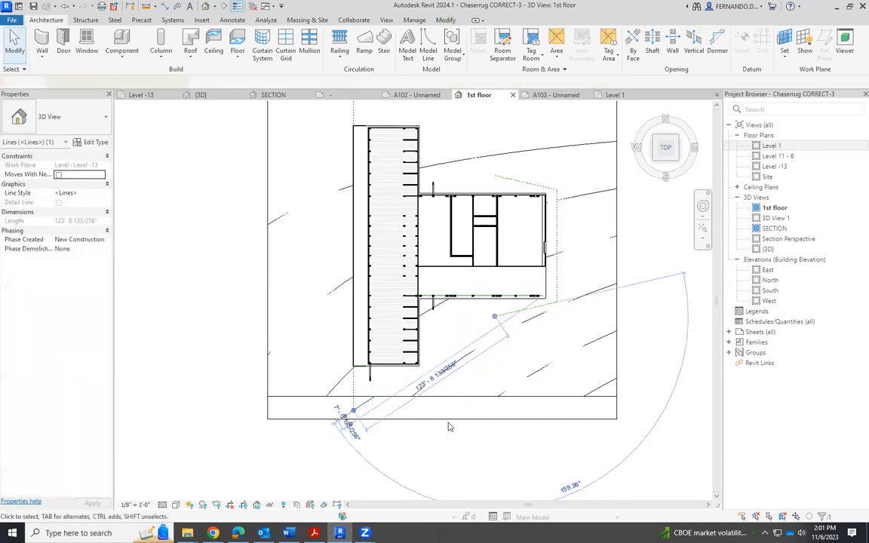
key("Delete")
Undo the recent deletions to restore the dashed model lines on the roof outline's northern and southern slanted edges.
scroll(434, 402, "down", 2)
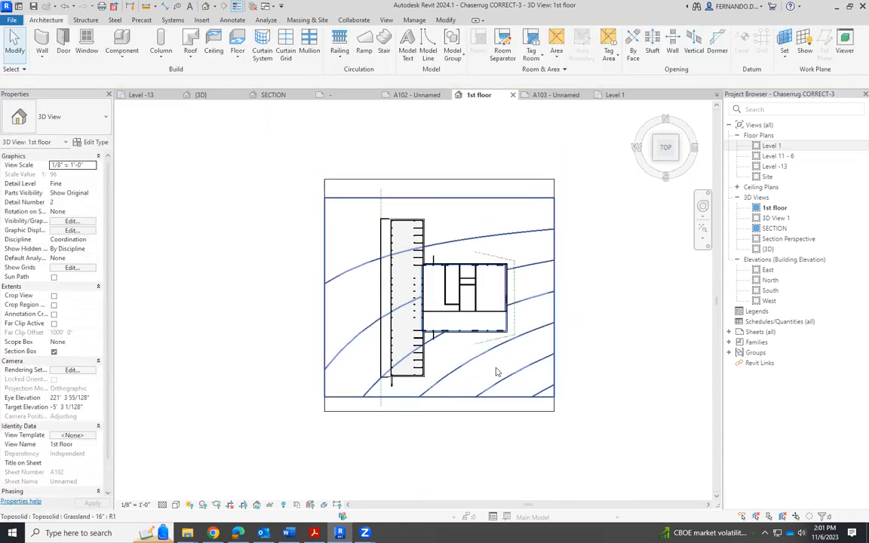
scroll(634, 259, "up", 5)
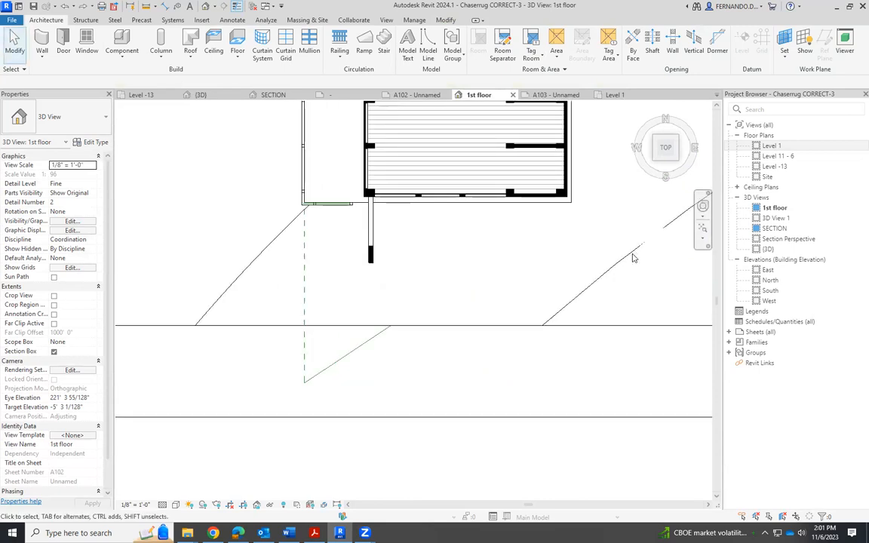
scroll(476, 378, "up", 4)
scroll(476, 378, "down", 3)
scroll(477, 378, "up", 10)
scroll(468, 256, "down", 8)
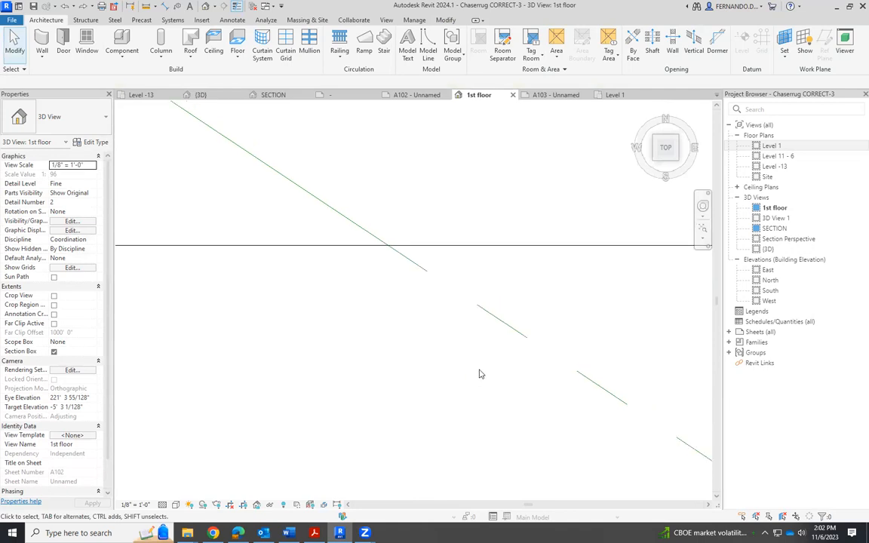
scroll(457, 250, "down", 4)
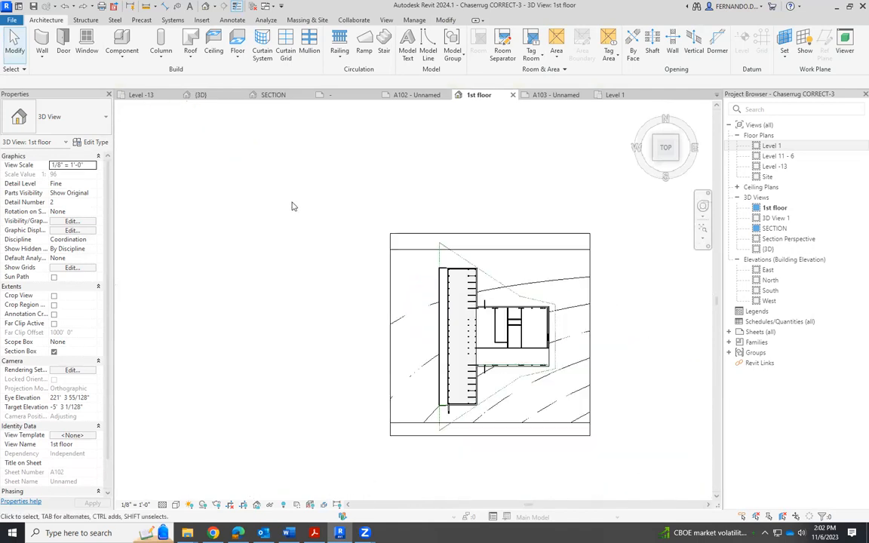
In the {3D} view, extend the section box past the building's south end to expose the model lines below the roof.
left_click(198, 95)
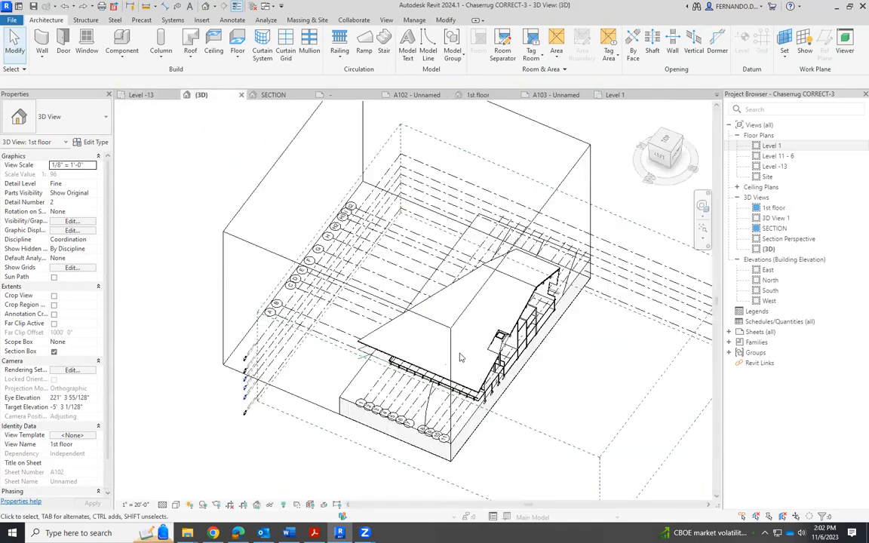
scroll(413, 369, "down", 2)
scroll(355, 406, "up", 5)
middle_click_drag(395, 386, 511, 304, "shift")
left_click(515, 302)
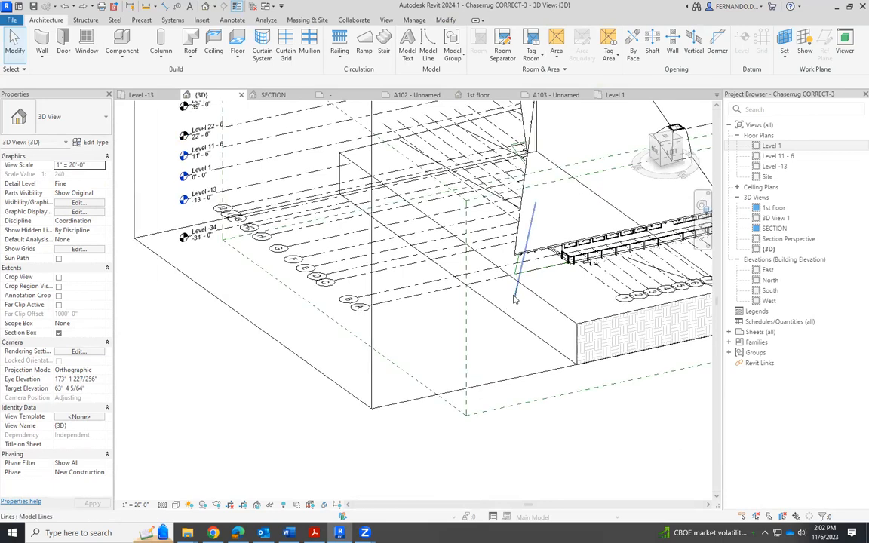
left_click(500, 354)
scroll(487, 354, "down", 2)
middle_click_drag(616, 386, 425, 391, "shift")
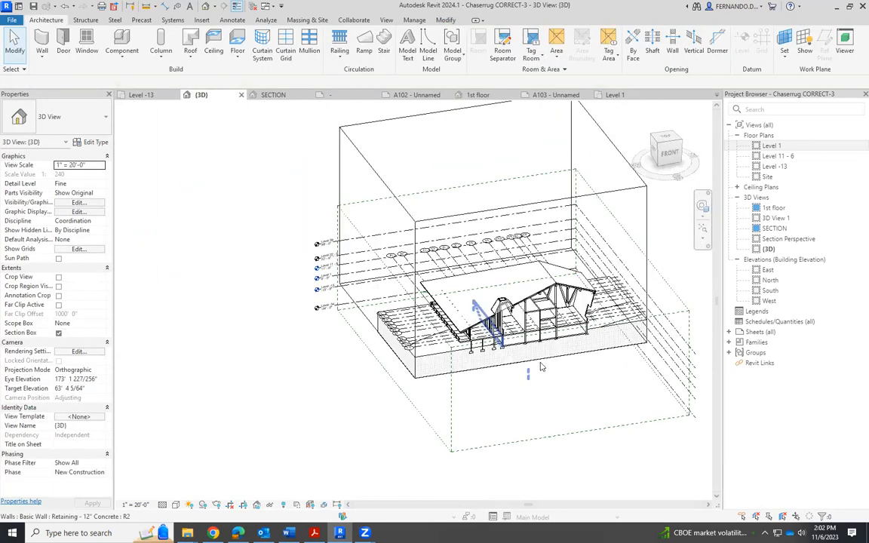
left_click(584, 197)
left_click_drag(530, 282, 590, 423)
scroll(494, 403, "up", 4)
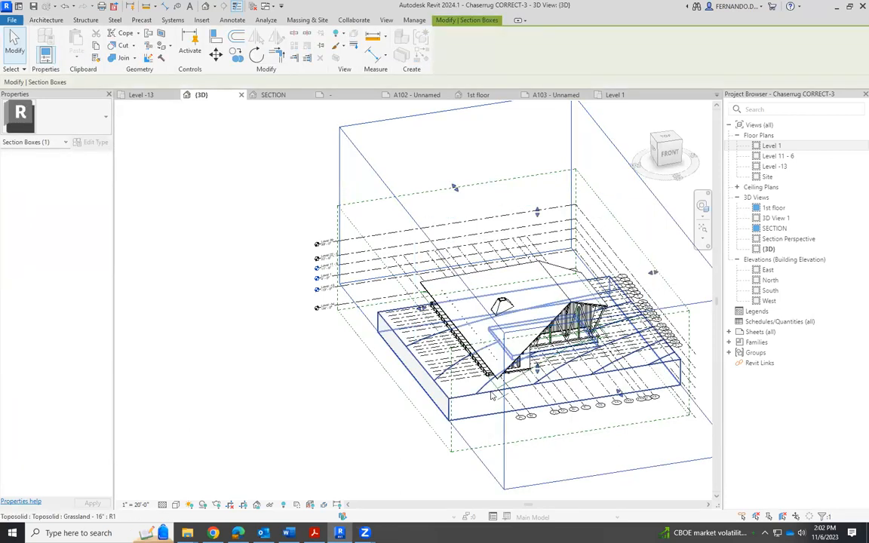
Delete the stray lower model line running parallel to the roof outline's southern slanted edge.
scroll(517, 405, "up", 2)
left_click(514, 404)
key("Escape")
left_click(514, 399)
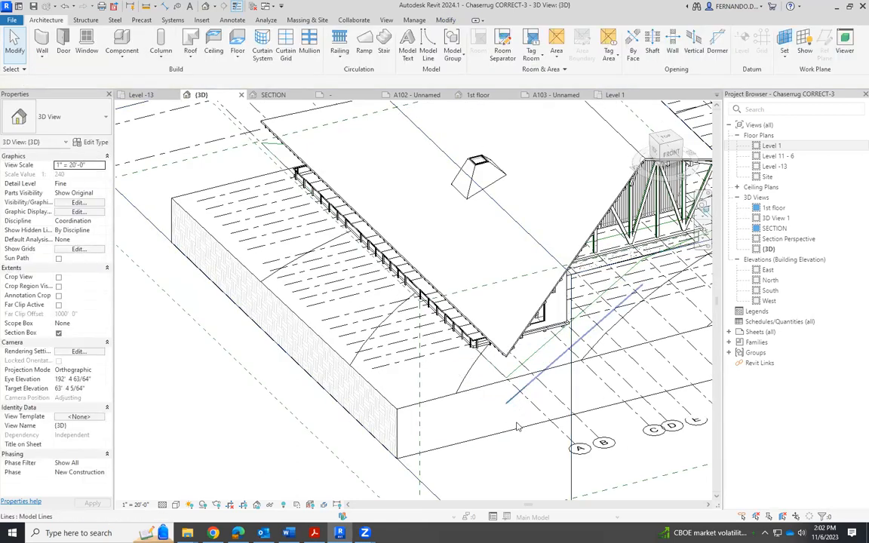
key("Delete")
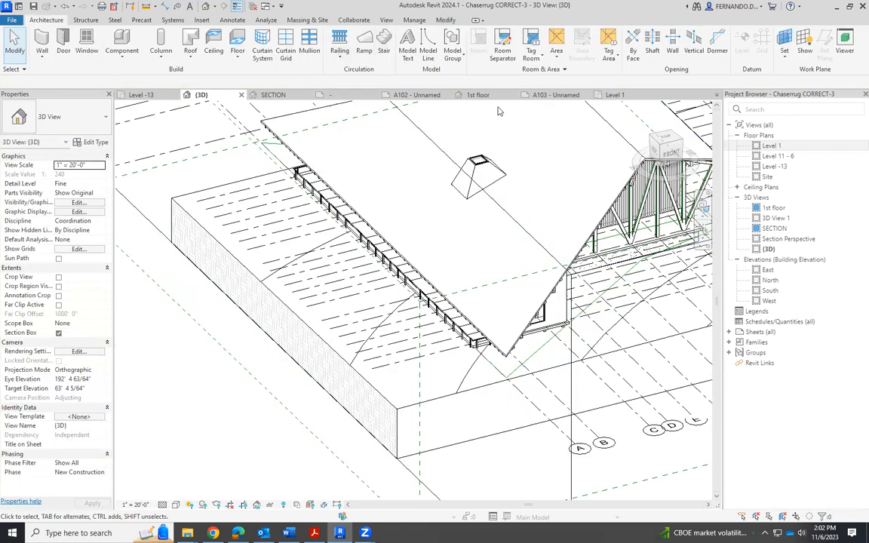
In the 1st floor view, delete the model lines running through the column row along the east wing's south wall.
left_click(477, 95)
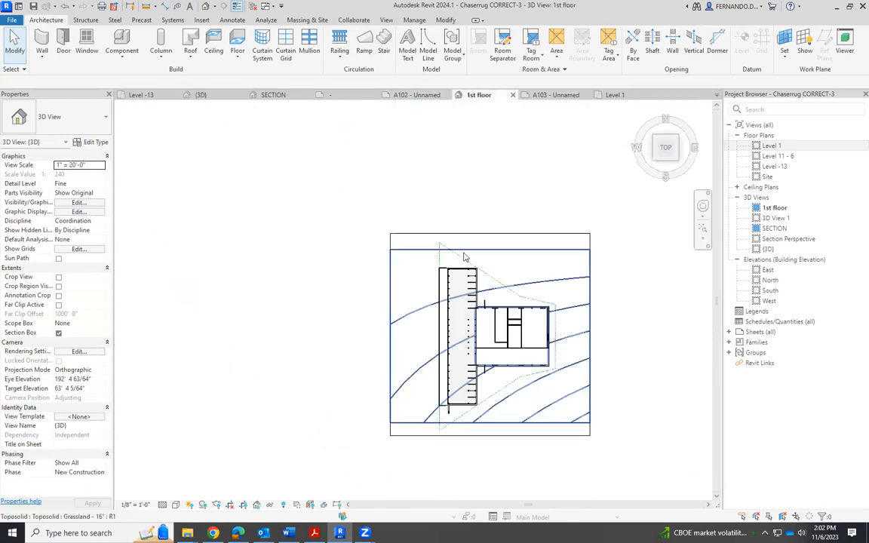
scroll(457, 442, "up", 3)
scroll(394, 334, "down", 1)
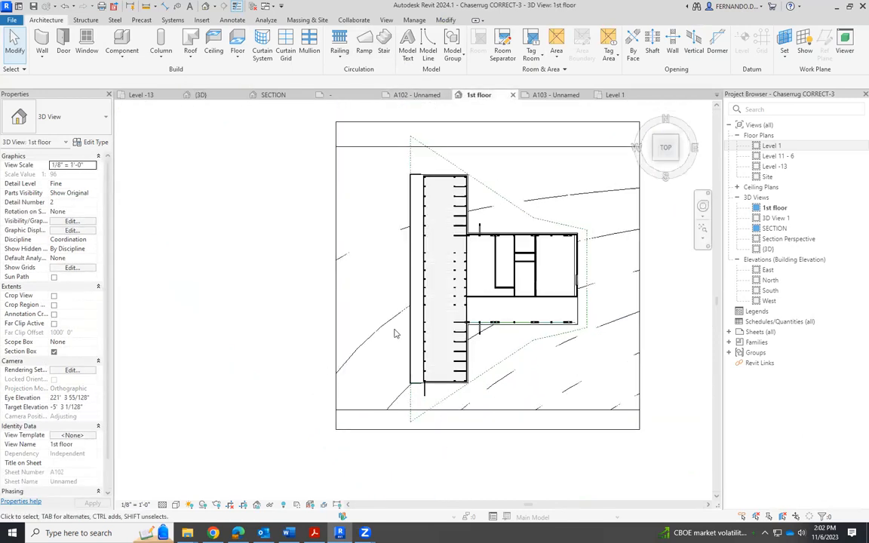
scroll(611, 332, "up", 5)
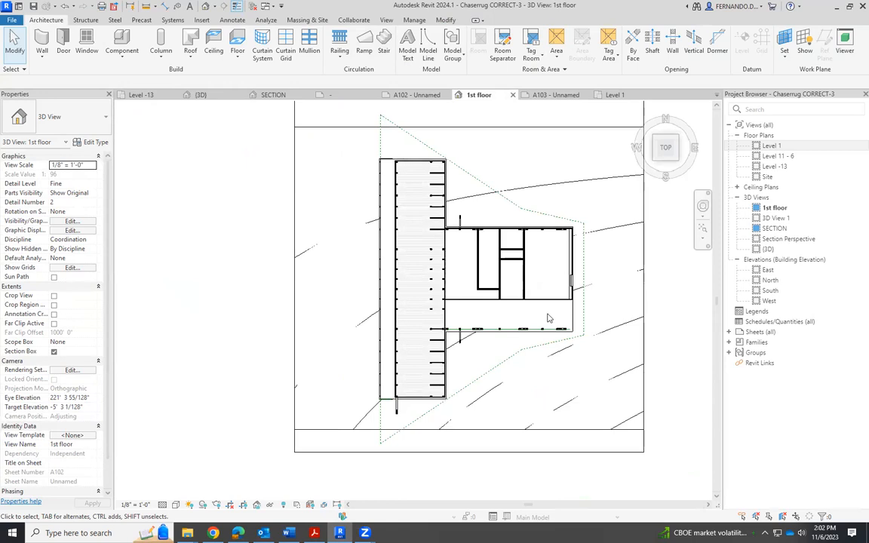
scroll(487, 348, "up", 2)
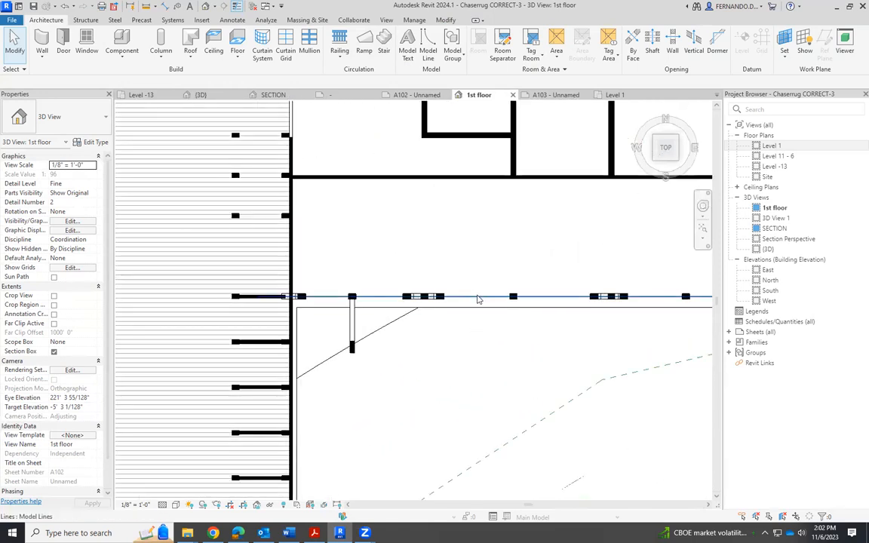
left_click(478, 300)
left_click(394, 237)
scroll(325, 302, "up", 3)
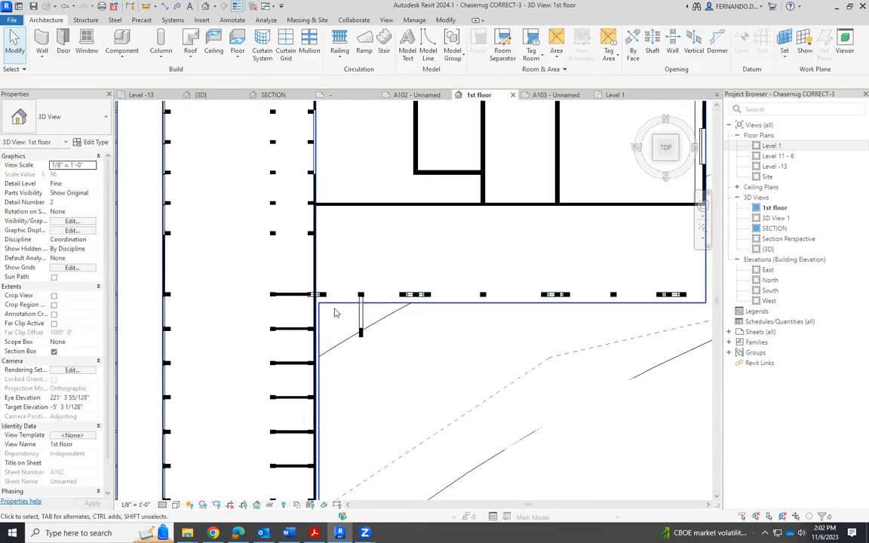
scroll(303, 285, "up", 3)
left_click(345, 281)
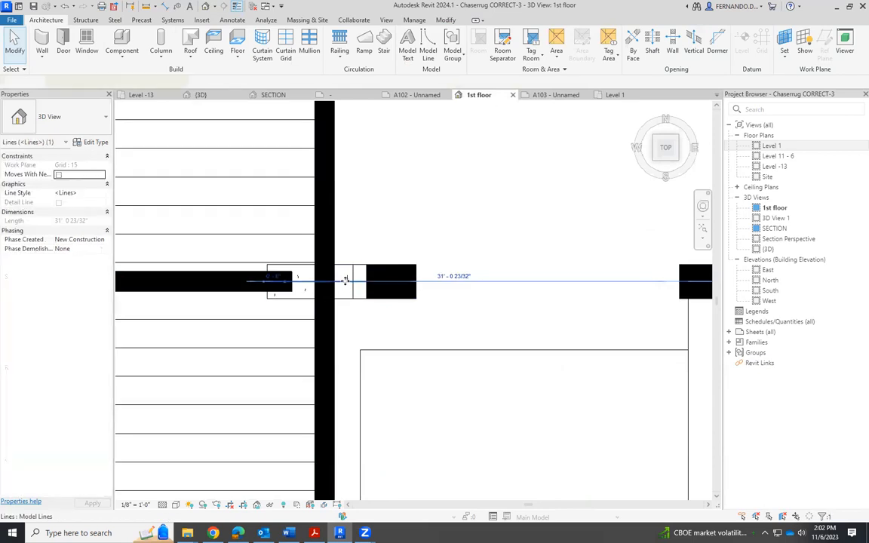
key("Escape")
scroll(390, 300, "down", 10)
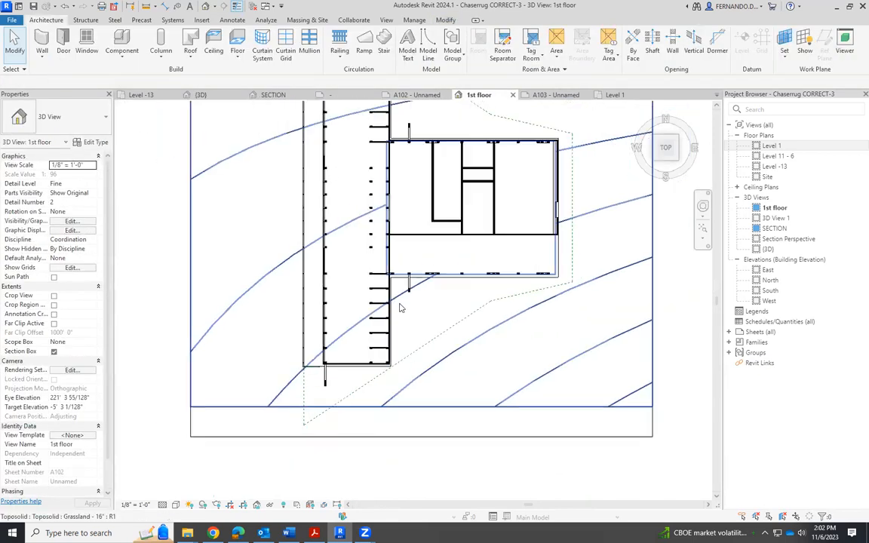
scroll(378, 356, "down", 2)
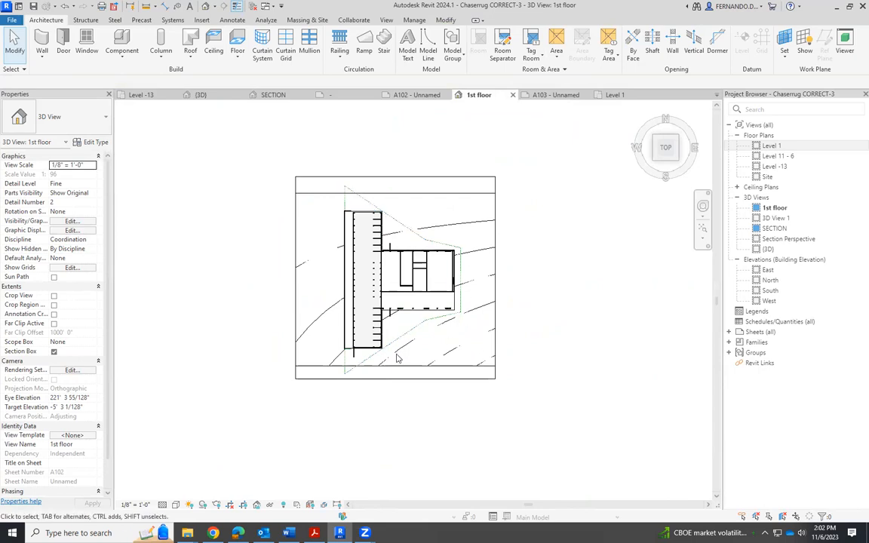
Override the projection line color of the roof outline's short northeastern slanted edge to Black in this view.
scroll(430, 237, "up", 1)
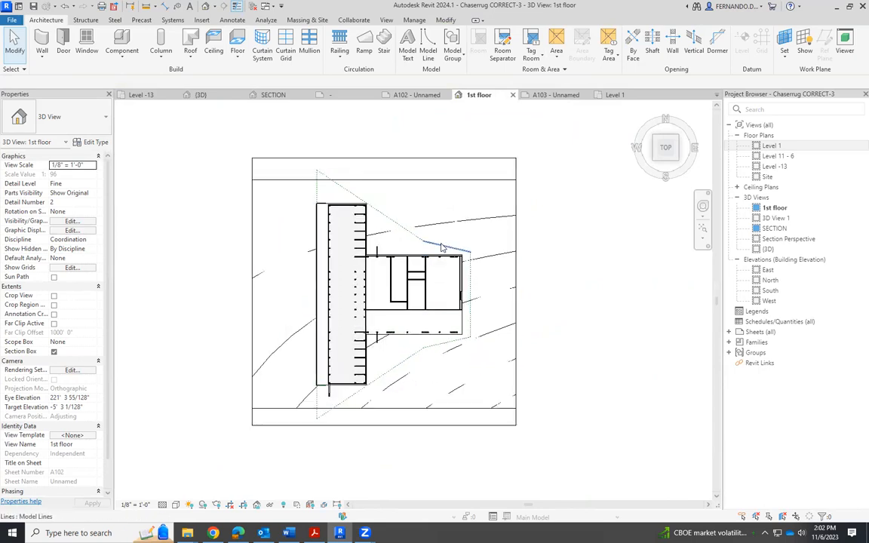
left_click(443, 247)
right_click(443, 247)
mouse_move(528, 296)
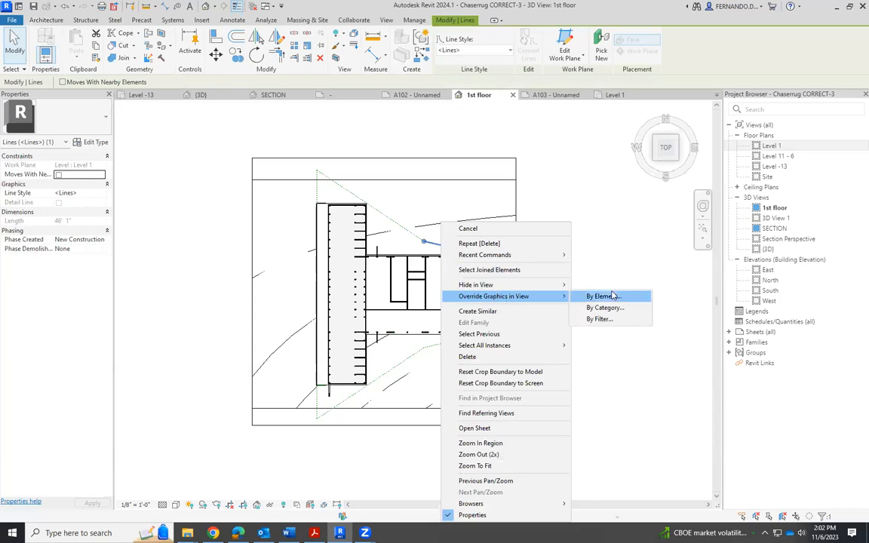
left_click(614, 297)
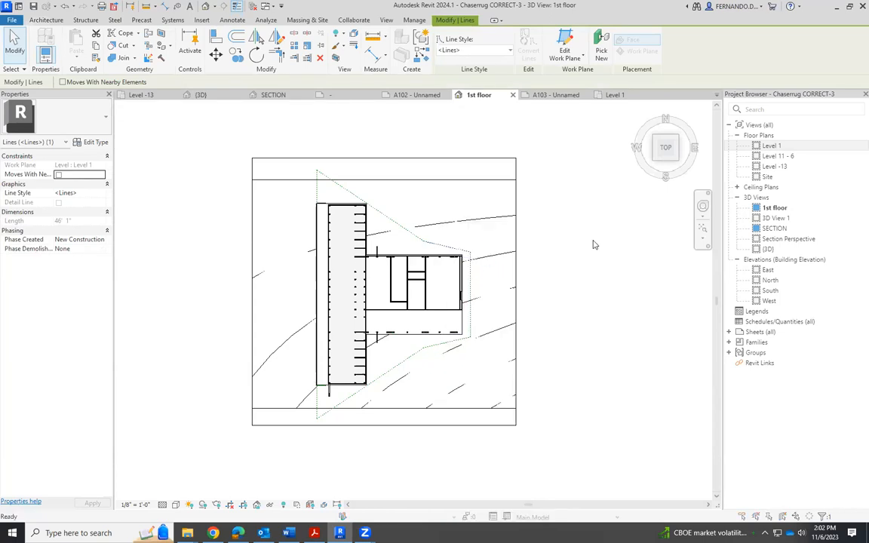
left_click(330, 176)
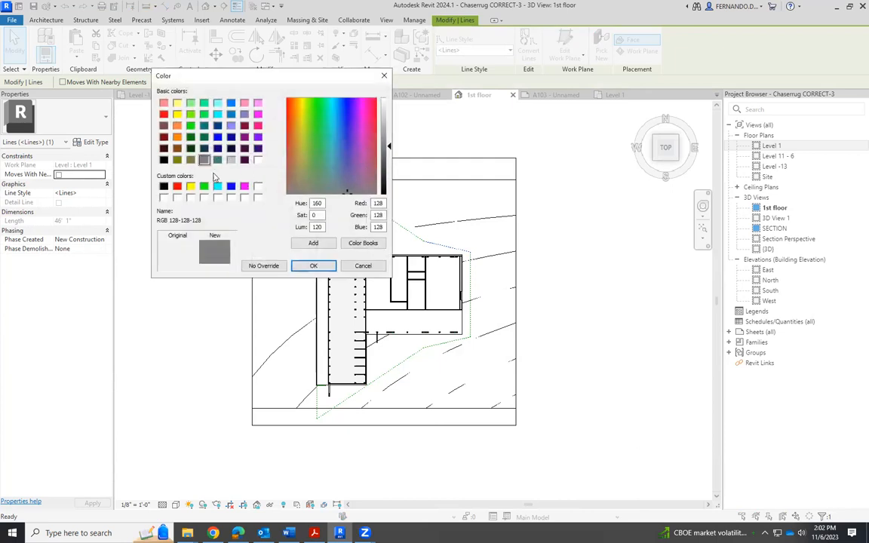
left_click(245, 160)
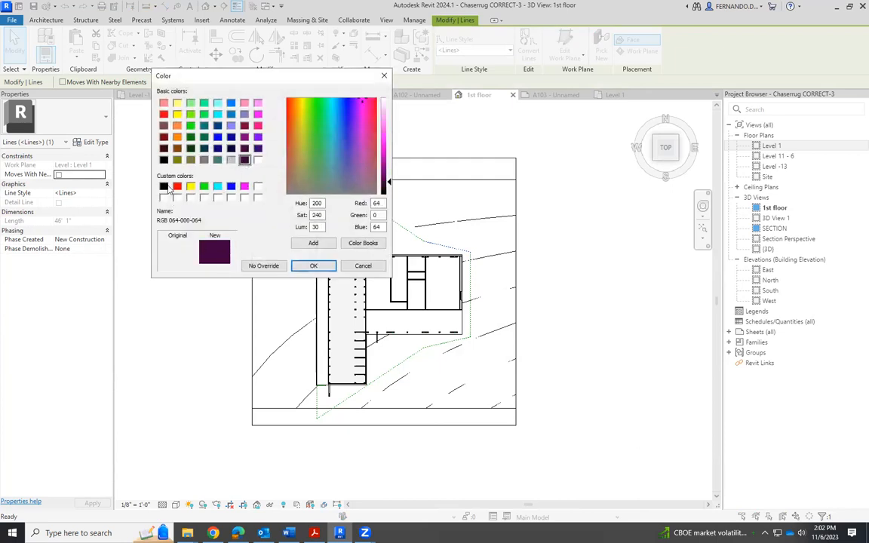
left_click(164, 187)
left_click(313, 266)
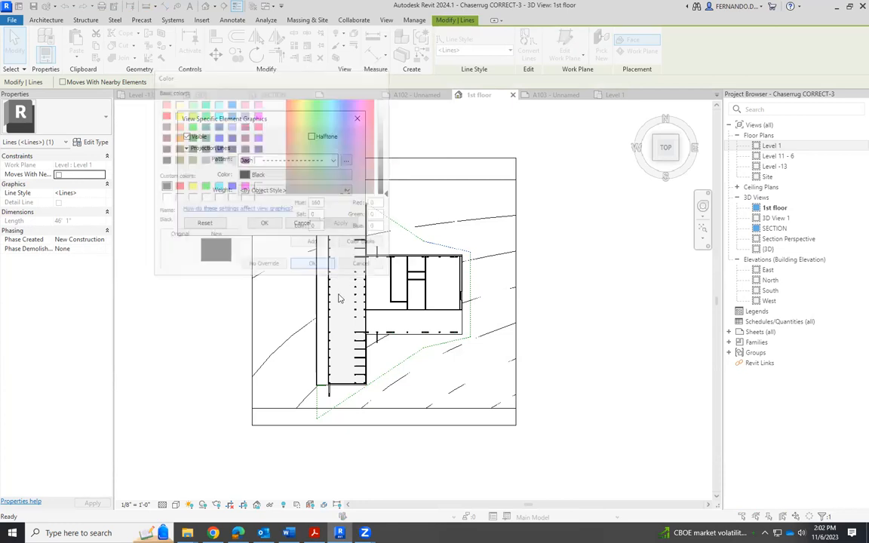
left_click(342, 226)
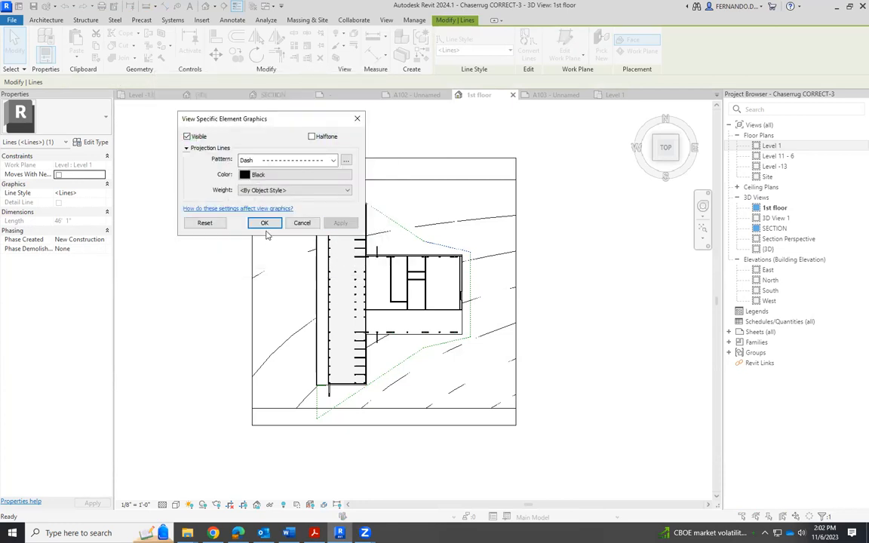
left_click(265, 223)
key("Escape")
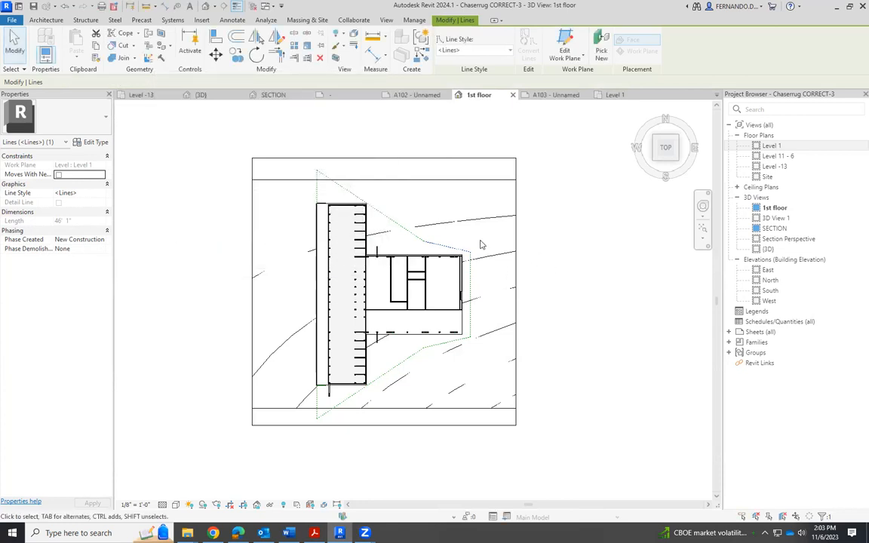
scroll(526, 277, "up", 5)
scroll(526, 276, "up", 3)
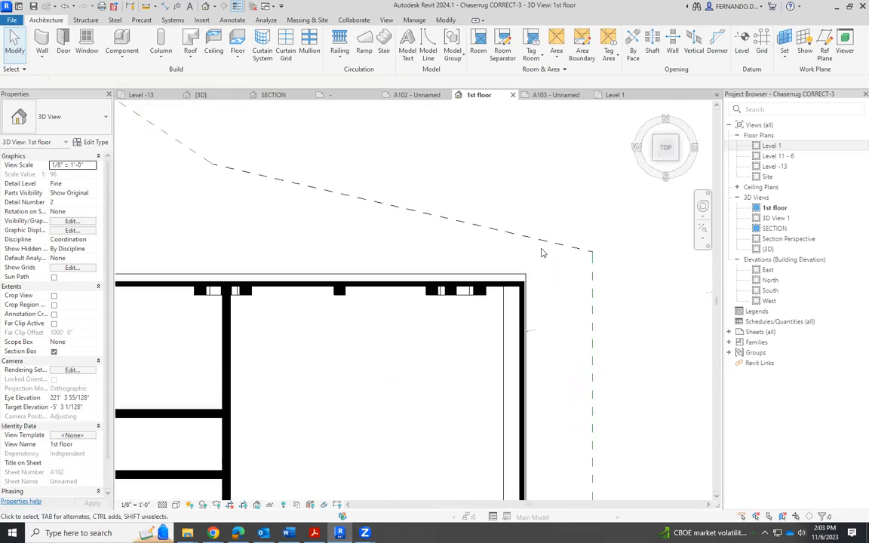
scroll(527, 264, "down", 4)
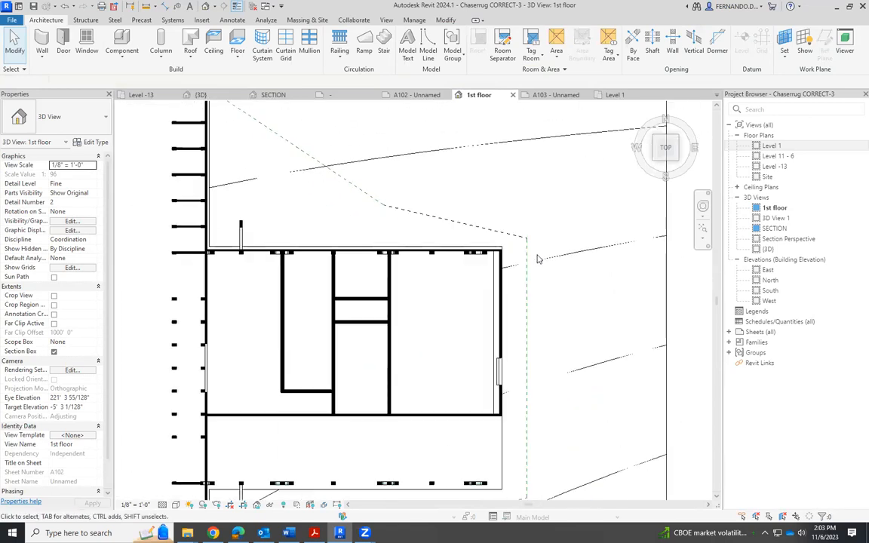
scroll(527, 268, "down", 3)
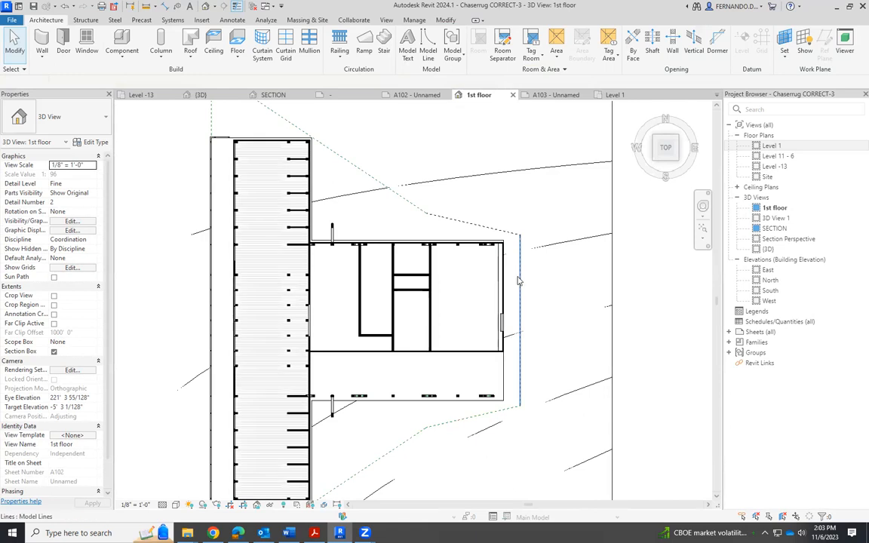
Override the projection line color of the roof outline's whole Lines category to Black in the 1st floor view.
right_click(519, 281)
mouse_move(623, 296)
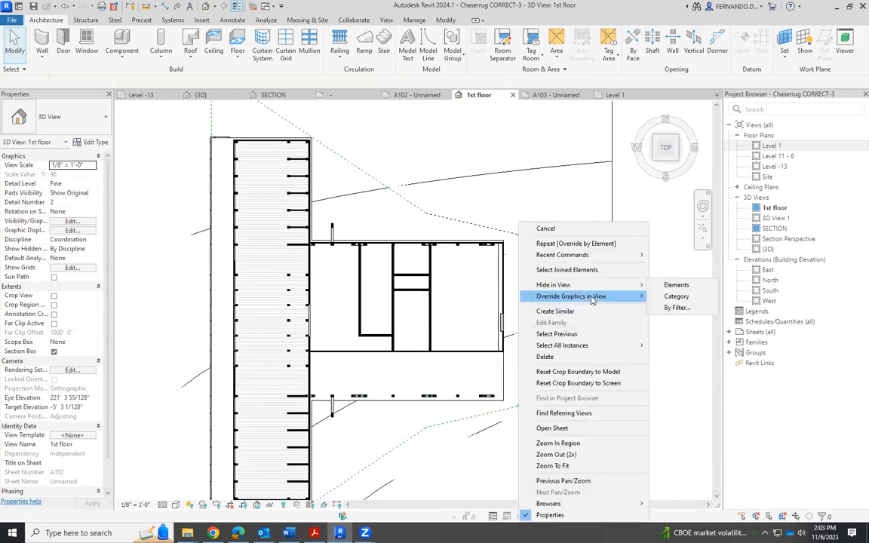
left_click(685, 309)
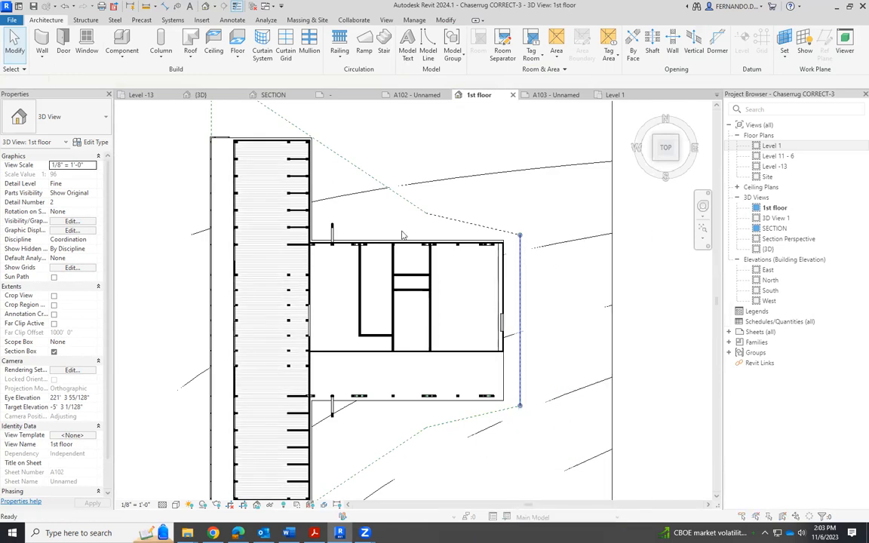
left_click(275, 175)
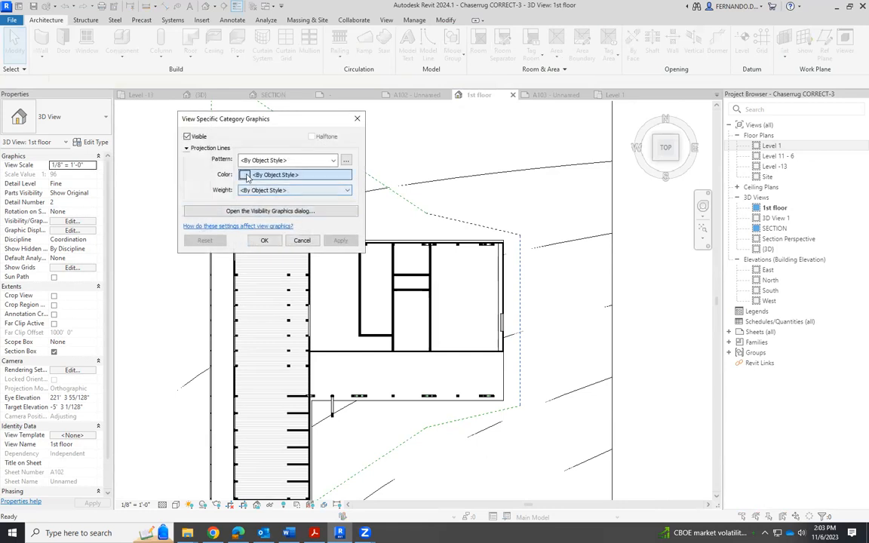
left_click(164, 196)
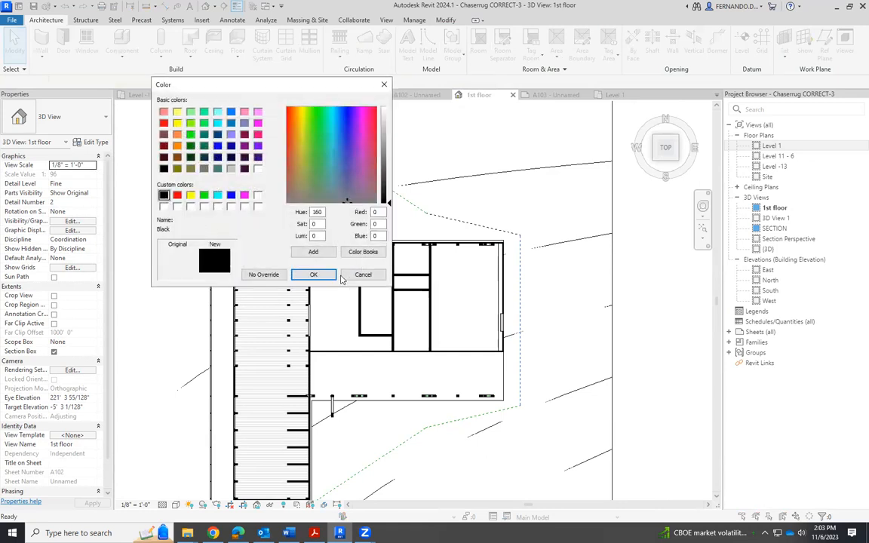
left_click(313, 275)
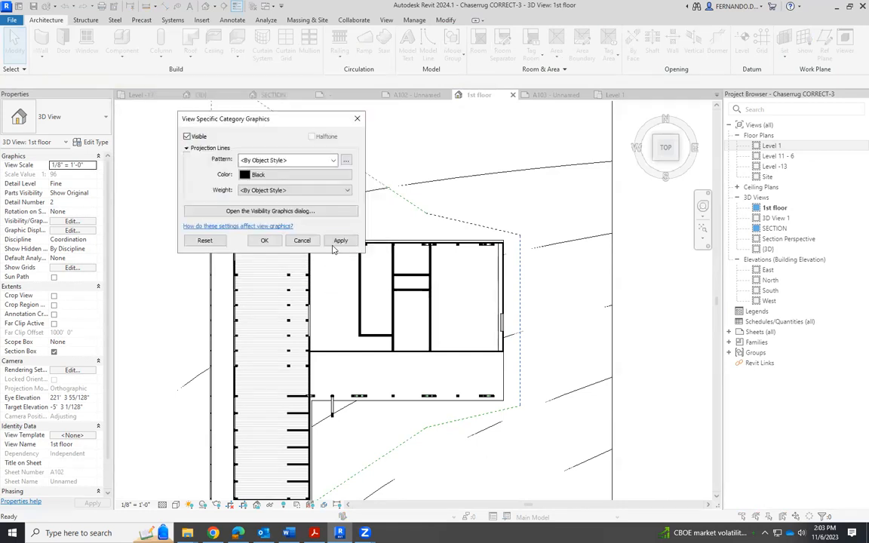
left_click(265, 240)
scroll(508, 262, "down", 2)
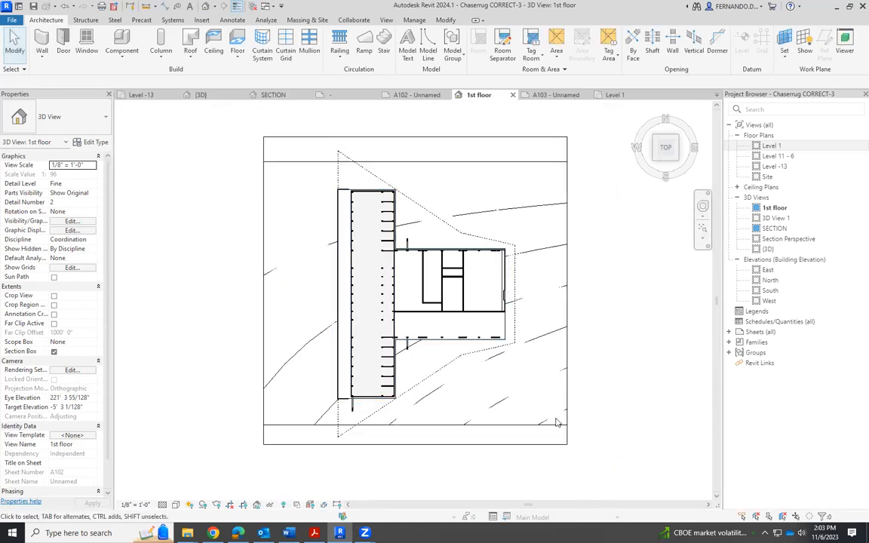
Open sheet A102 and check how the dashed roof outline appears on the placed 1st floor plan.
left_click(415, 94)
scroll(293, 207, "down", 1)
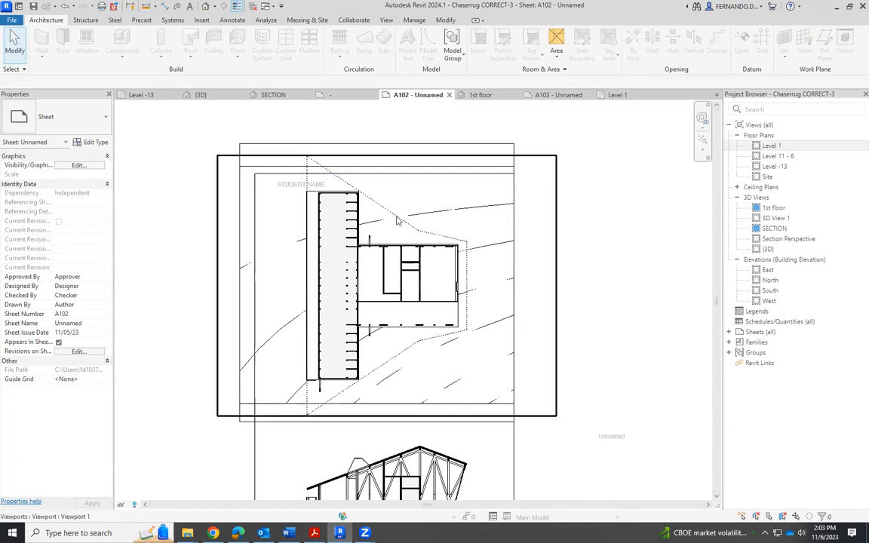
scroll(418, 237, "up", 1)
scroll(283, 258, "up", 1)
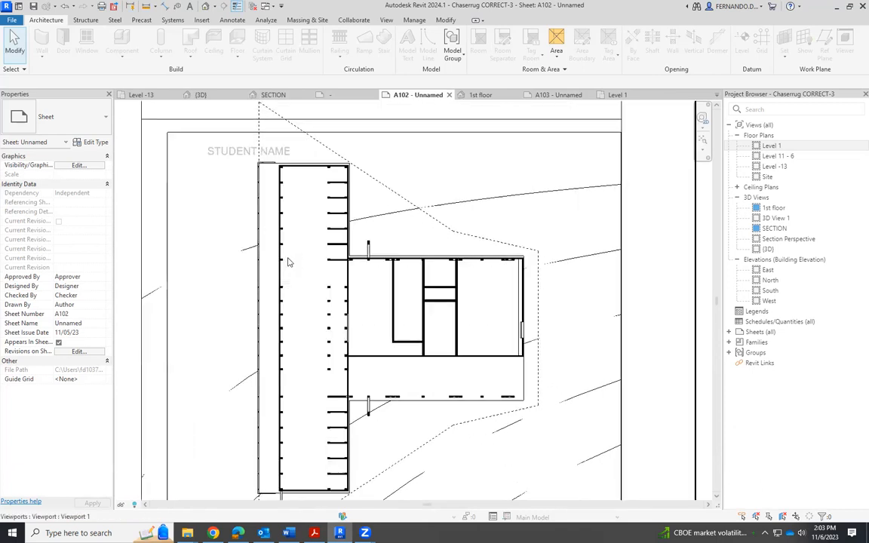
scroll(451, 294, "down", 2)
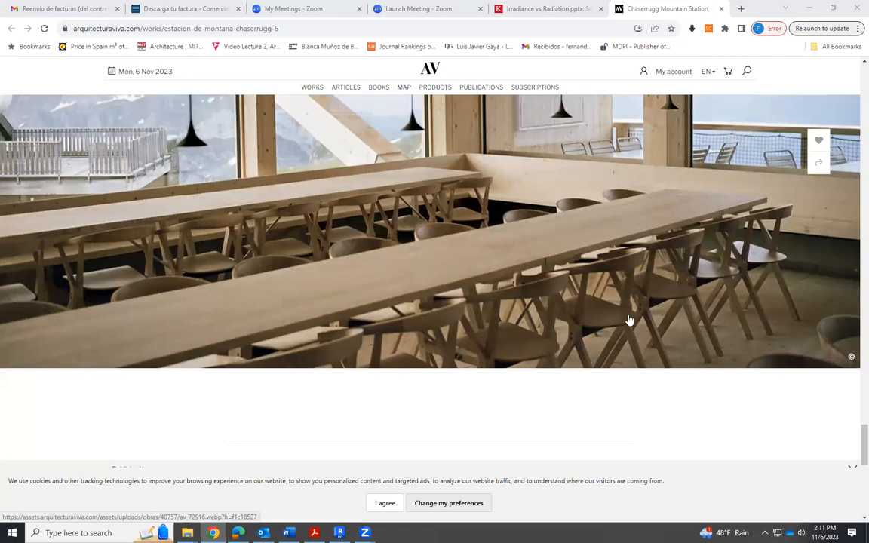
Examine the restaurant interior photo with the long tables in the browser, and return to the 1st floor view in Revit.
scroll(631, 321, "up", 2)
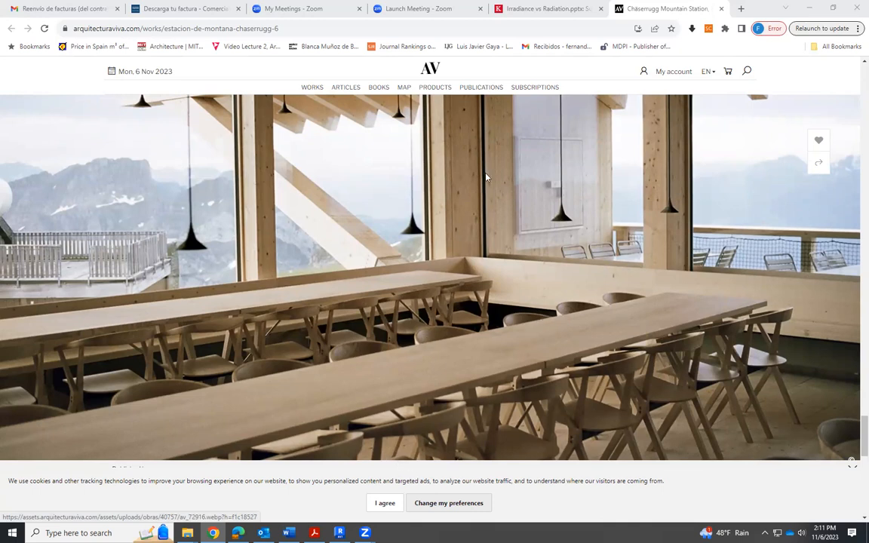
key("alt+Tab")
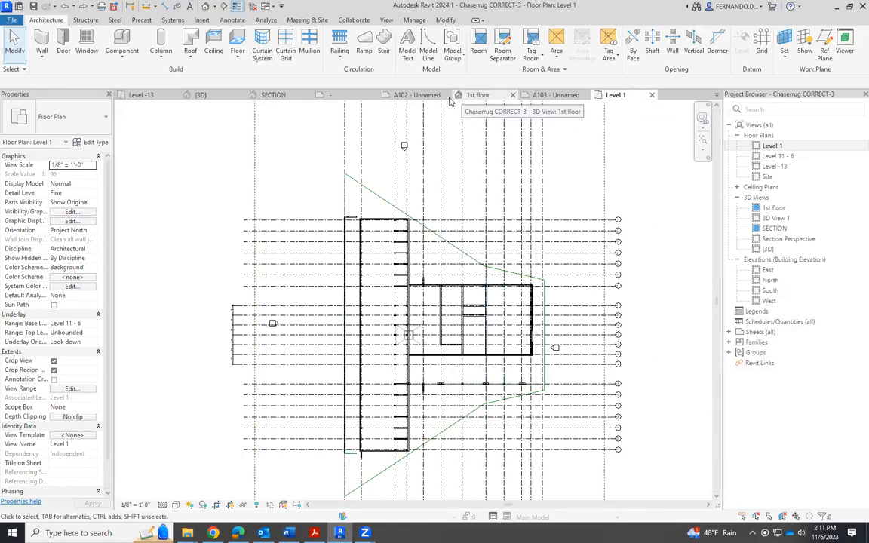
left_click(476, 95)
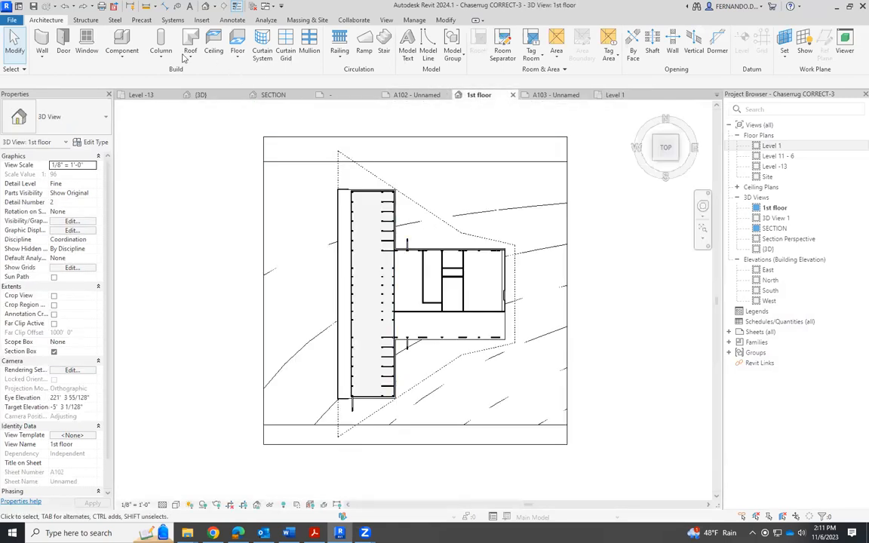
Place a 72" x 30" Table-Rectangular component between two columns near the west wall of the long north-south wing.
left_click(119, 54)
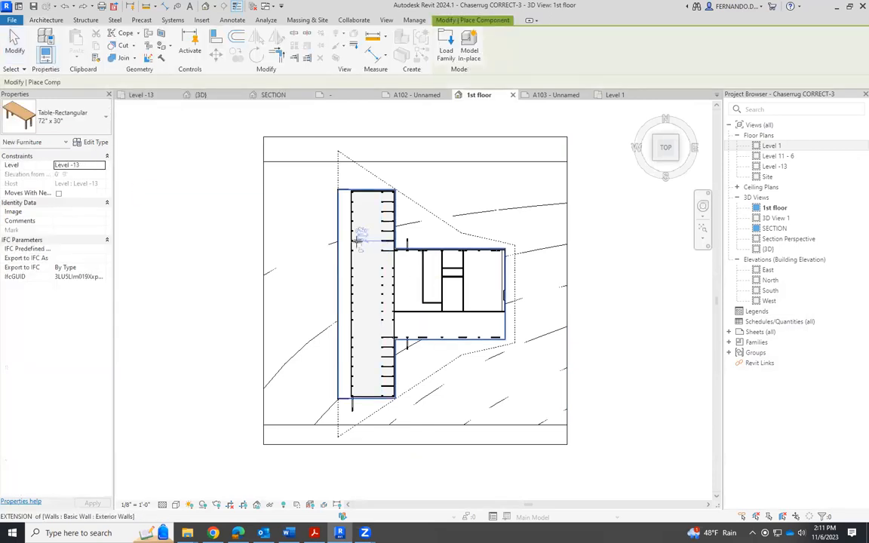
scroll(362, 226, "up", 5)
scroll(359, 235, "up", 3)
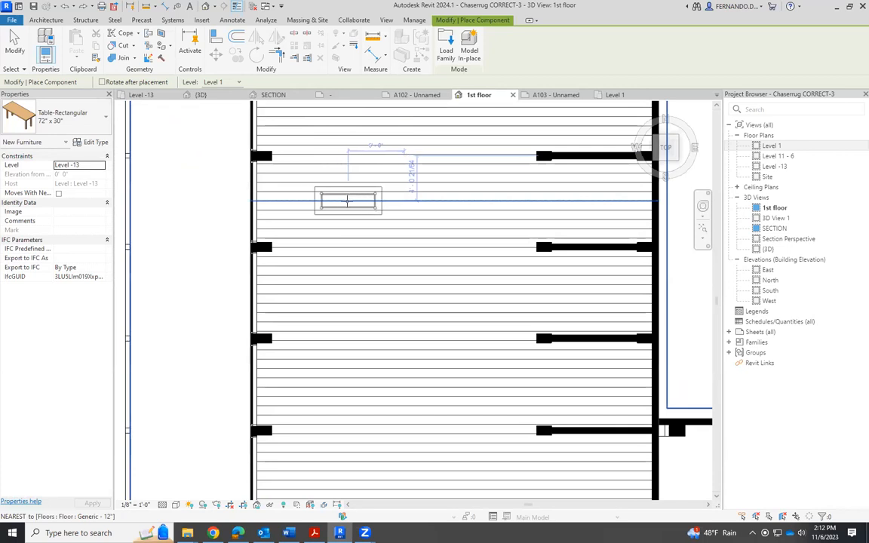
left_click(375, 219)
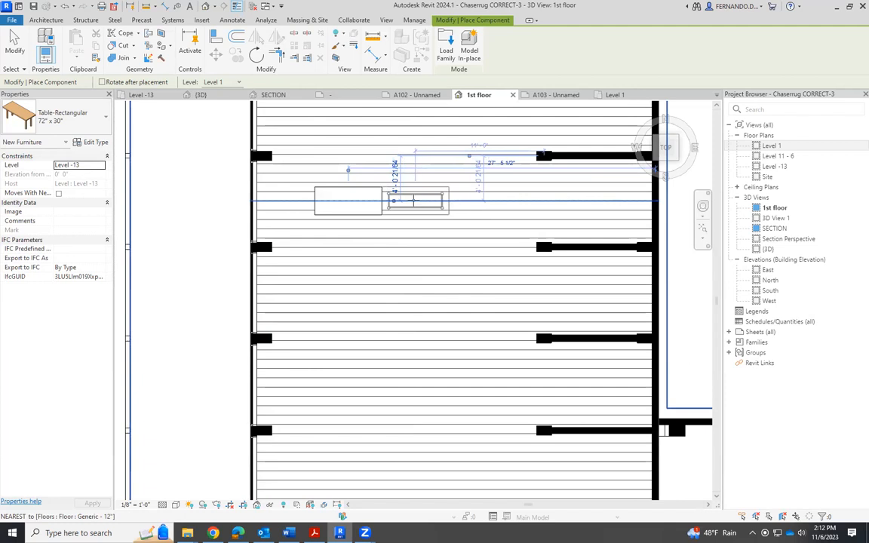
scroll(413, 199, "up", 5)
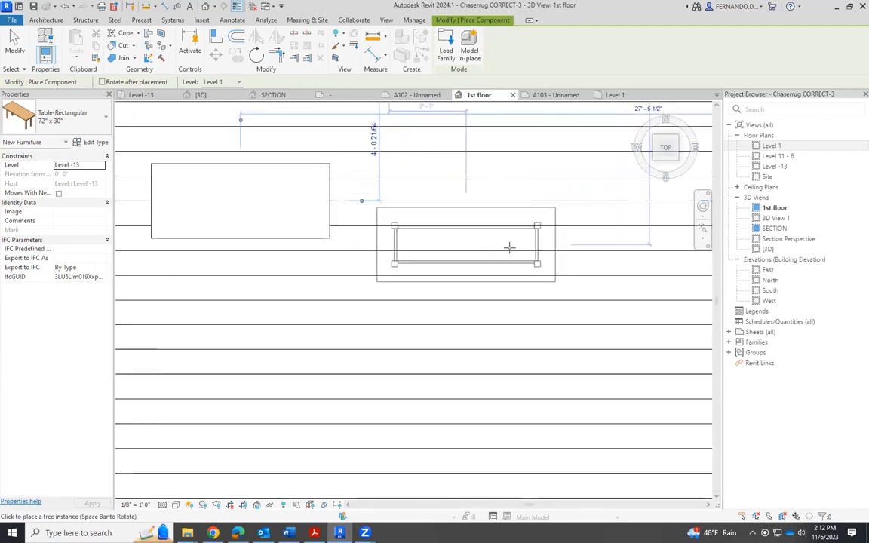
key("Escape")
key("Escape")
scroll(566, 273, "down", 5)
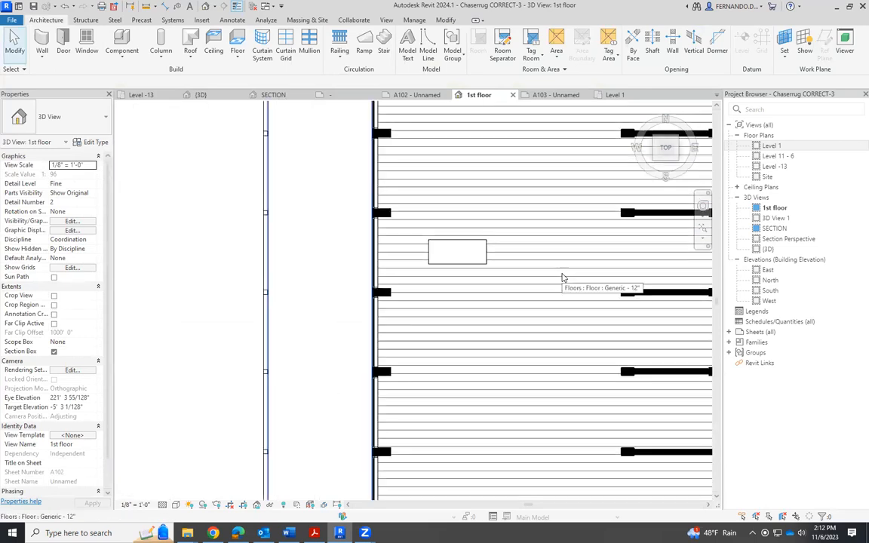
scroll(347, 243, "down", 3)
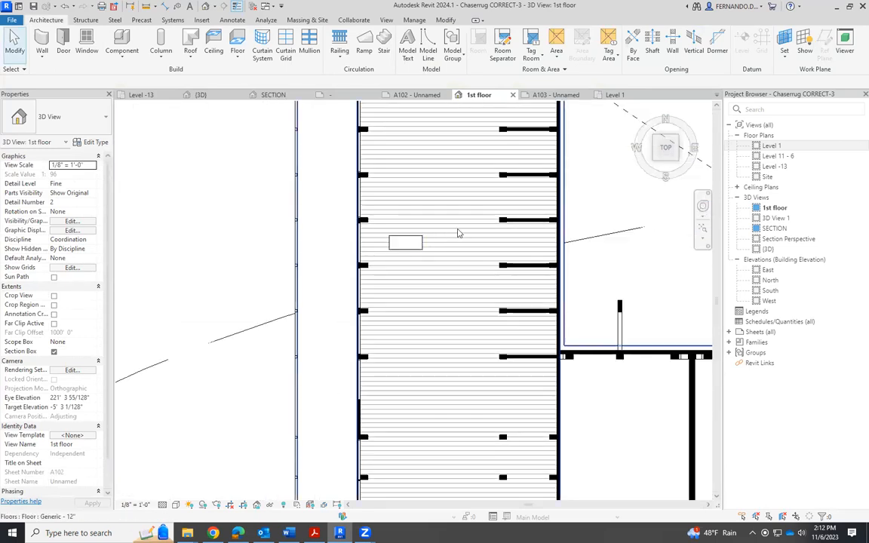
scroll(427, 242, "up", 1)
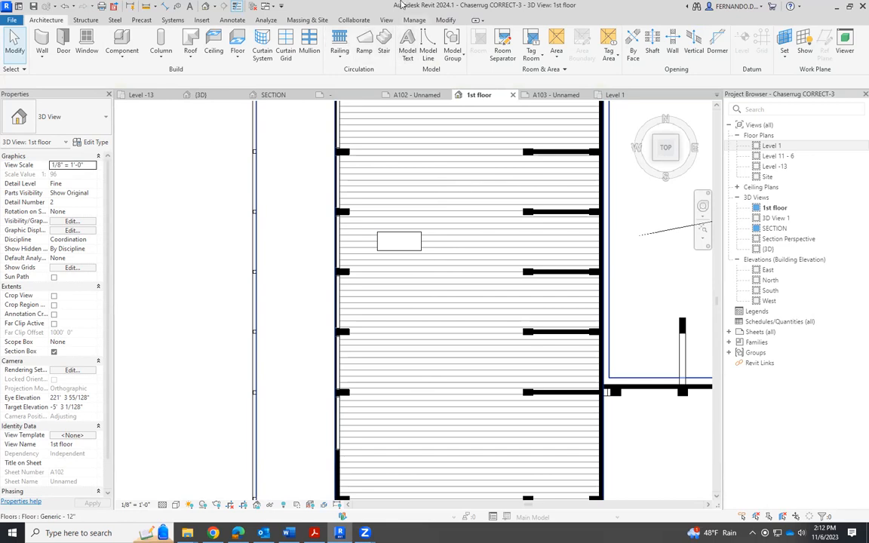
Browse the Furniture families in the Autodesk family library for suitable tables and chairs, and close it without loading any.
left_click(202, 21)
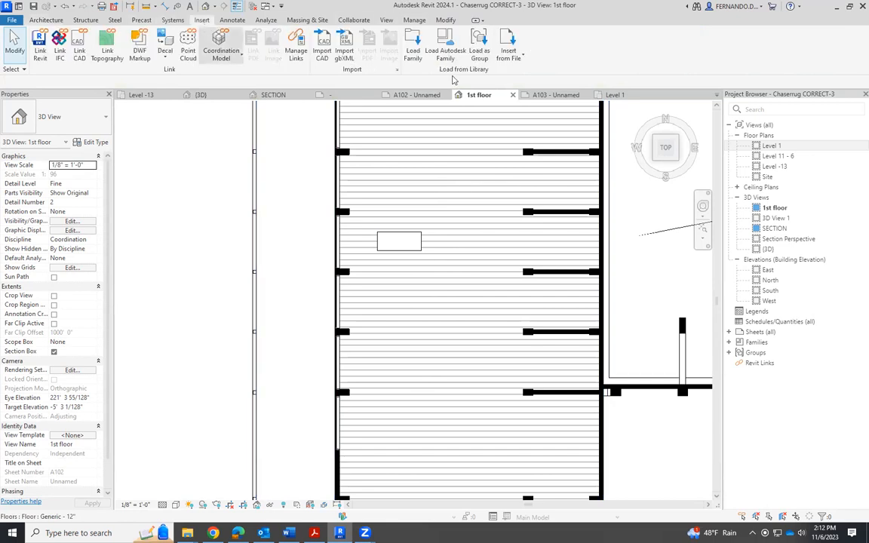
left_click(445, 47)
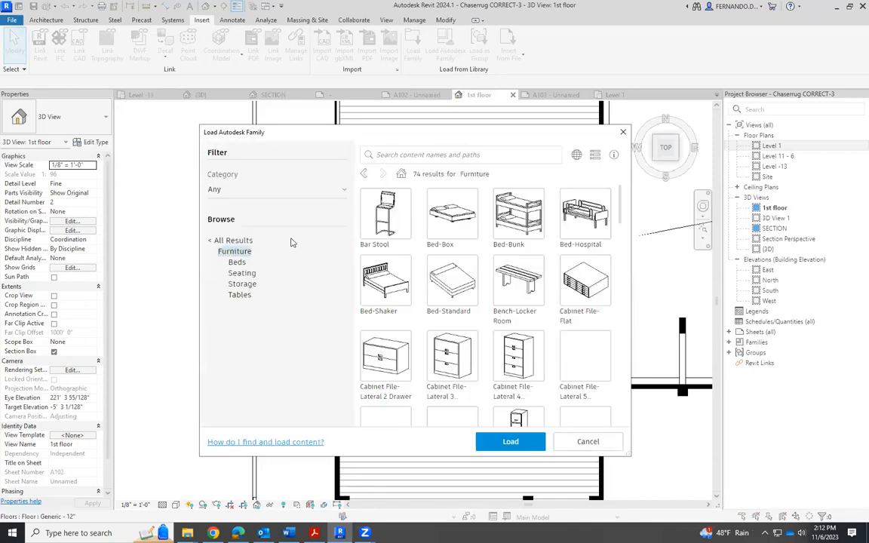
left_click(238, 242)
scroll(224, 393, "down", 2)
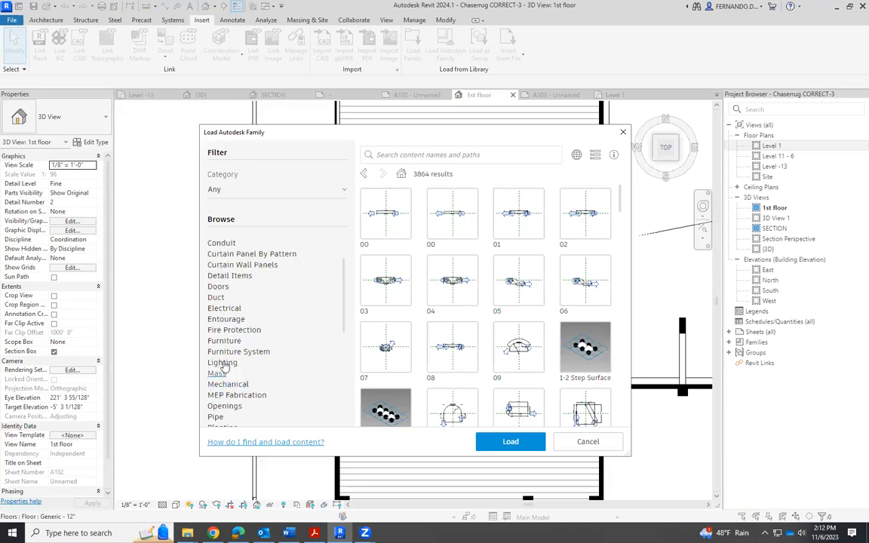
left_click(224, 342)
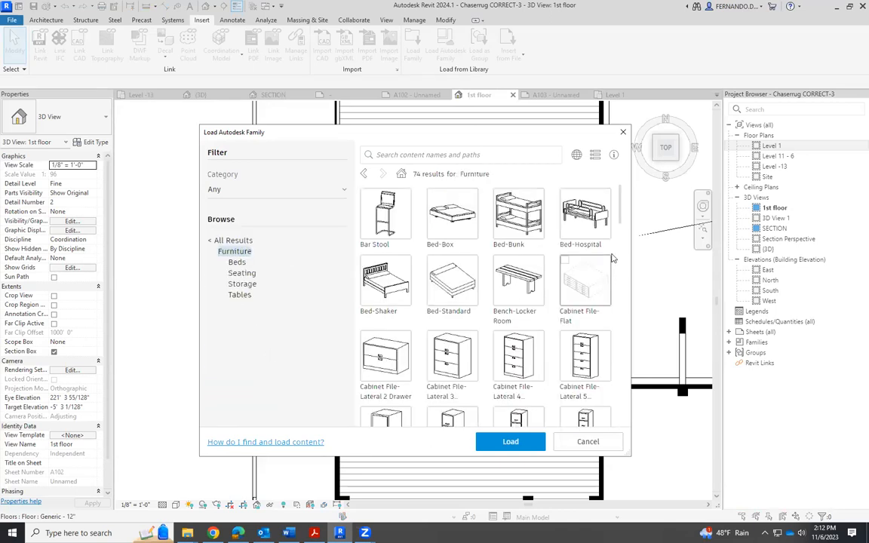
left_click_drag(620, 217, 614, 431)
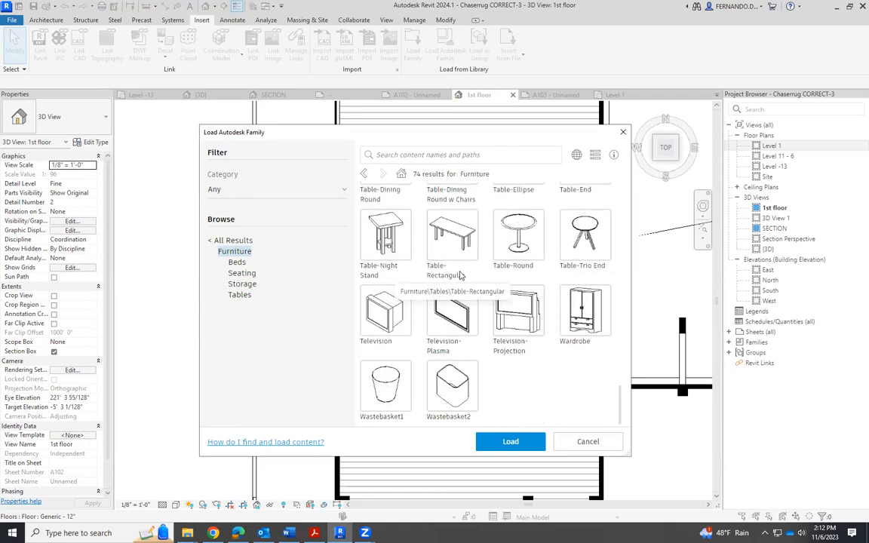
scroll(462, 271, "up", 10)
scroll(467, 287, "up", 4)
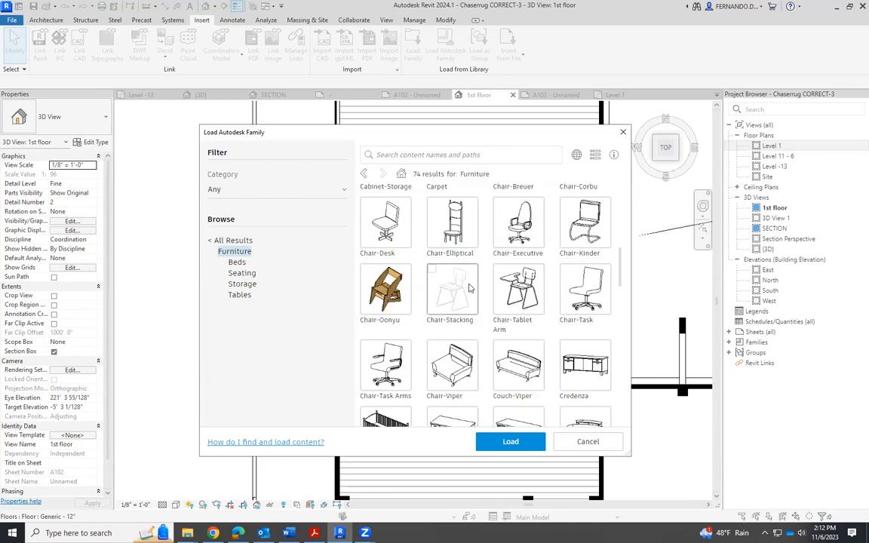
scroll(498, 264, "up", 2)
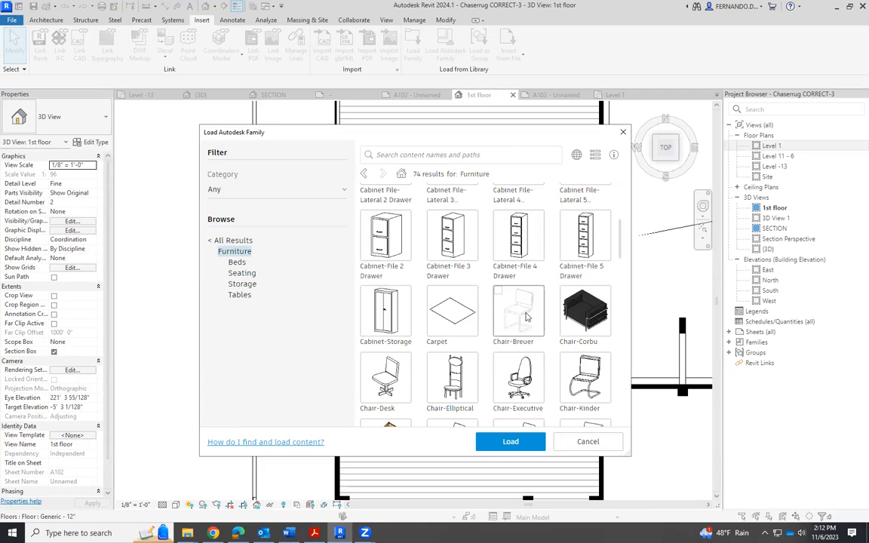
scroll(519, 314, "down", 6)
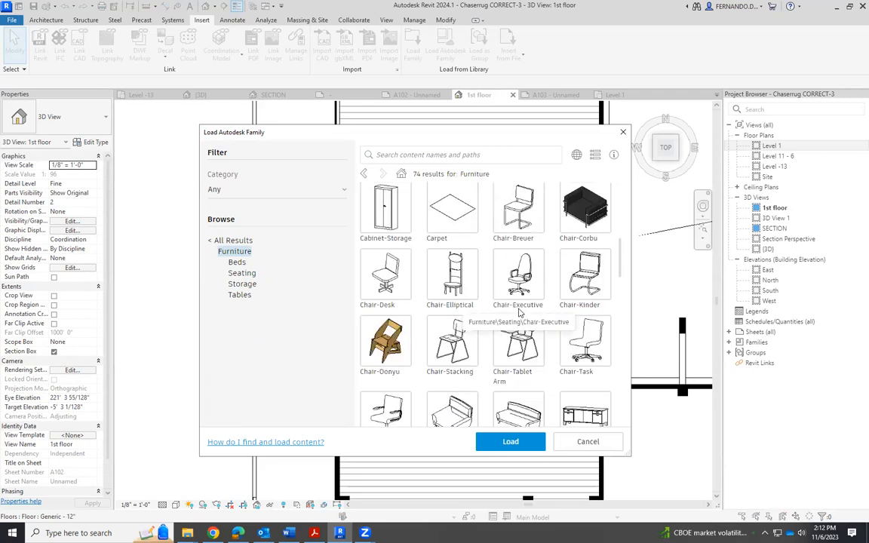
scroll(520, 312, "down", 1)
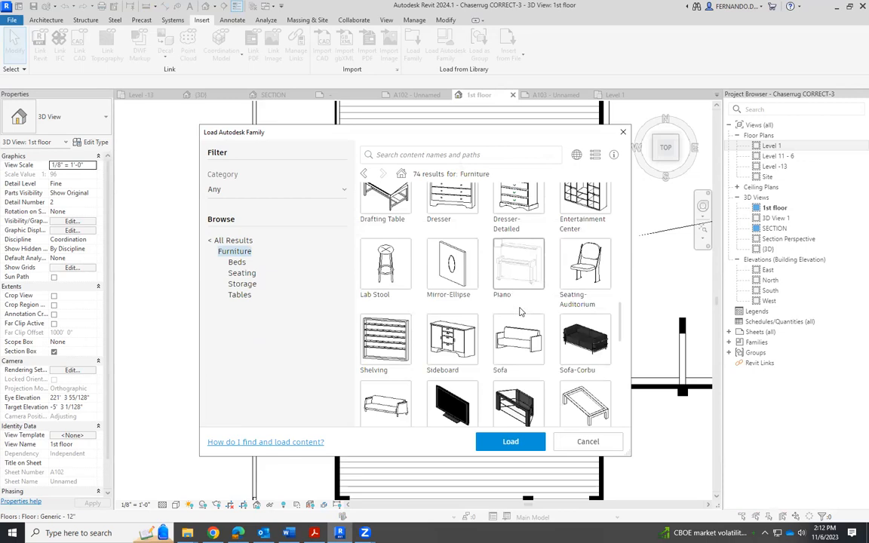
scroll(519, 312, "down", 8)
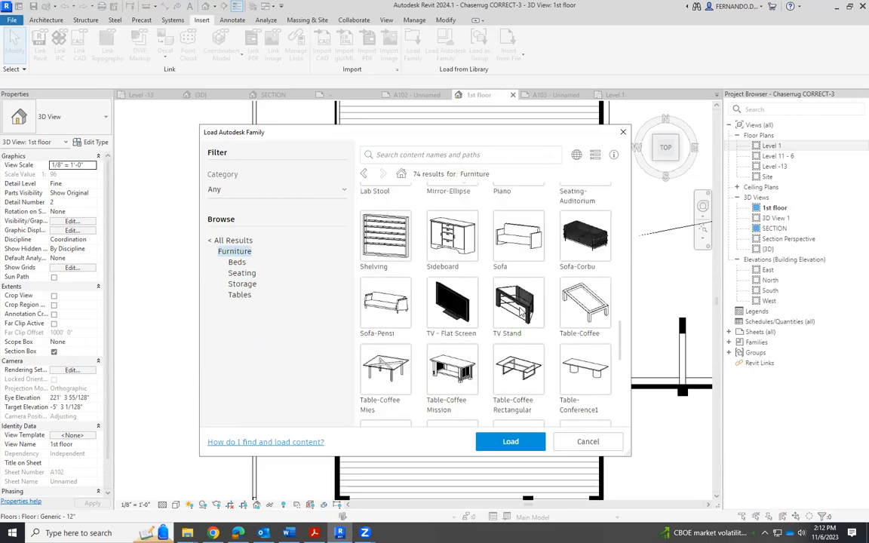
left_click(587, 442)
Copy the rectangular table eastward so the copy adjoins it end to end as one long table.
scroll(412, 245, "up", 6)
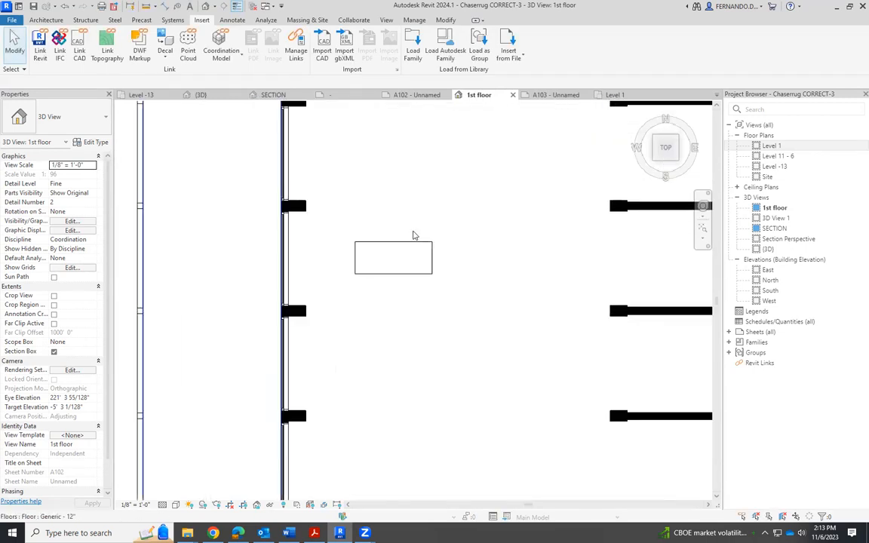
left_click(411, 245)
left_click(237, 54)
scroll(349, 240, "up", 2)
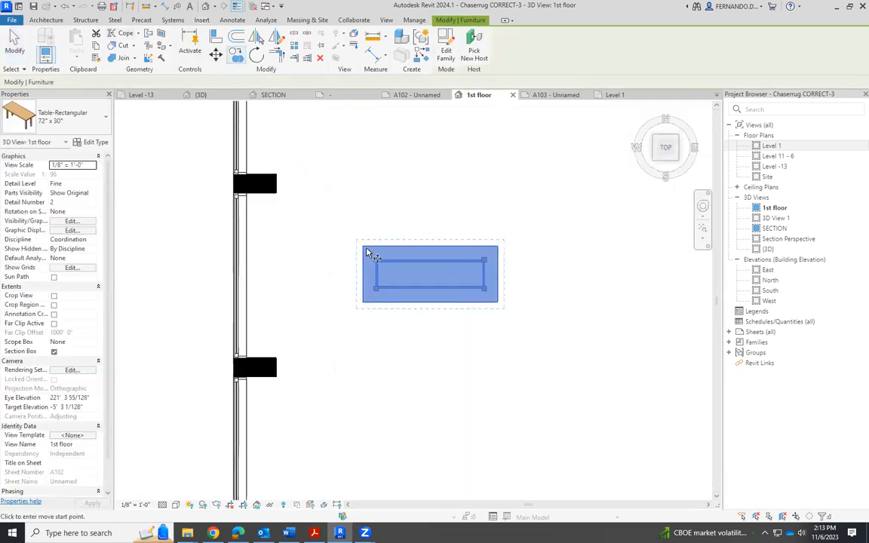
left_click(492, 272)
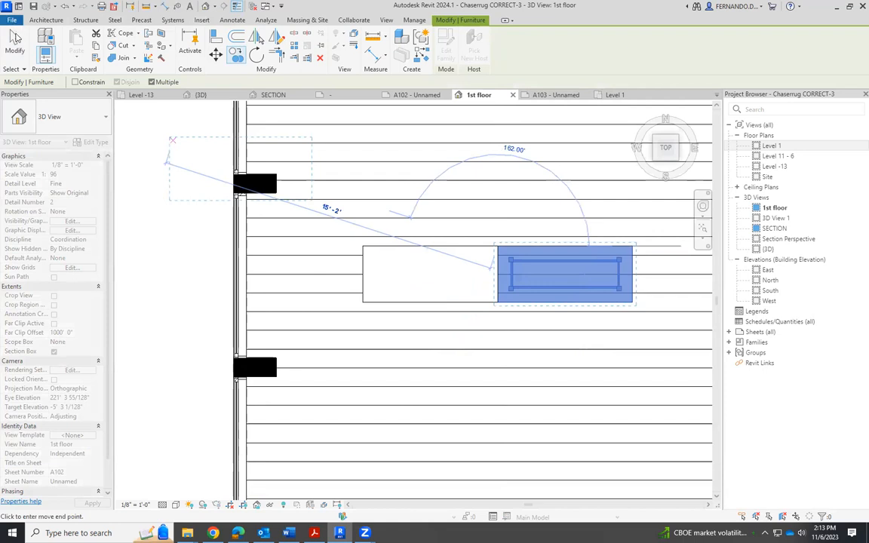
left_click(14, 39)
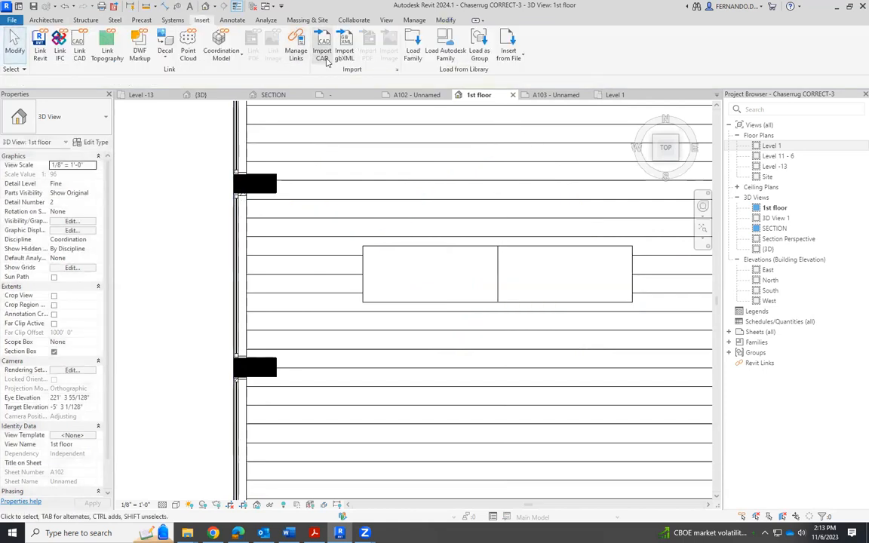
Load the Chair-Breuer family from the Furniture category of the Autodesk family library for placement as a component.
left_click(37, 20)
left_click(120, 57)
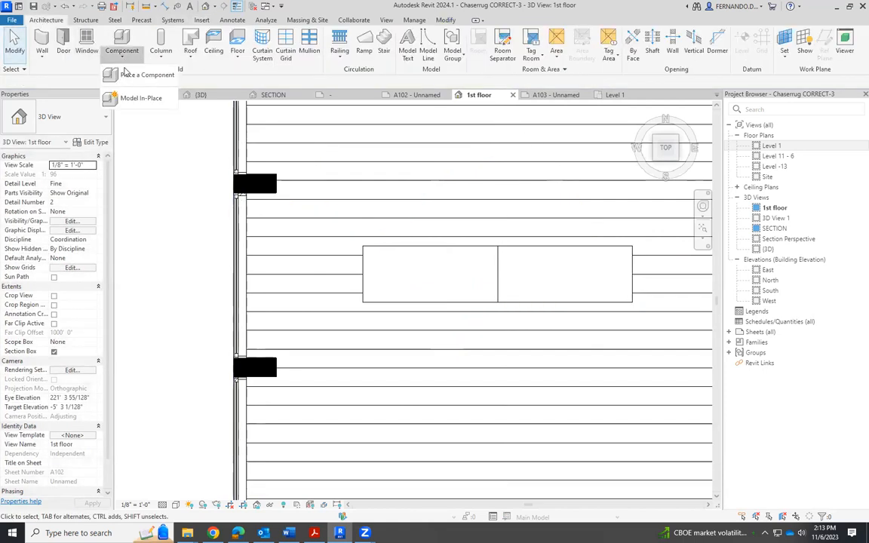
left_click(134, 74)
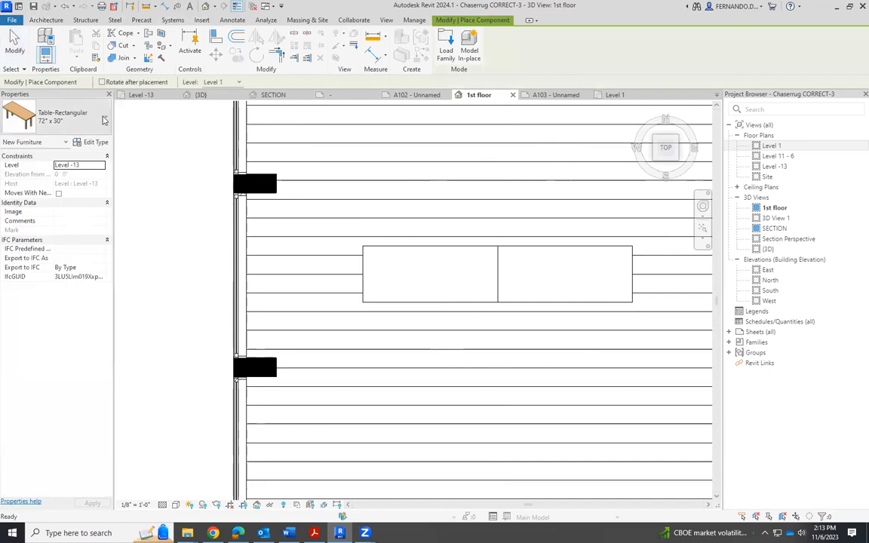
scroll(56, 307, "up", 5)
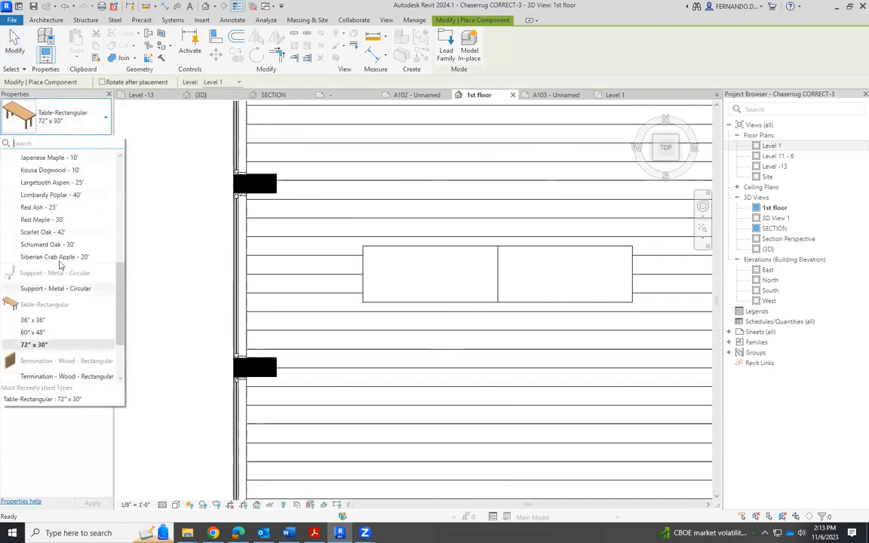
scroll(64, 254, "down", 5)
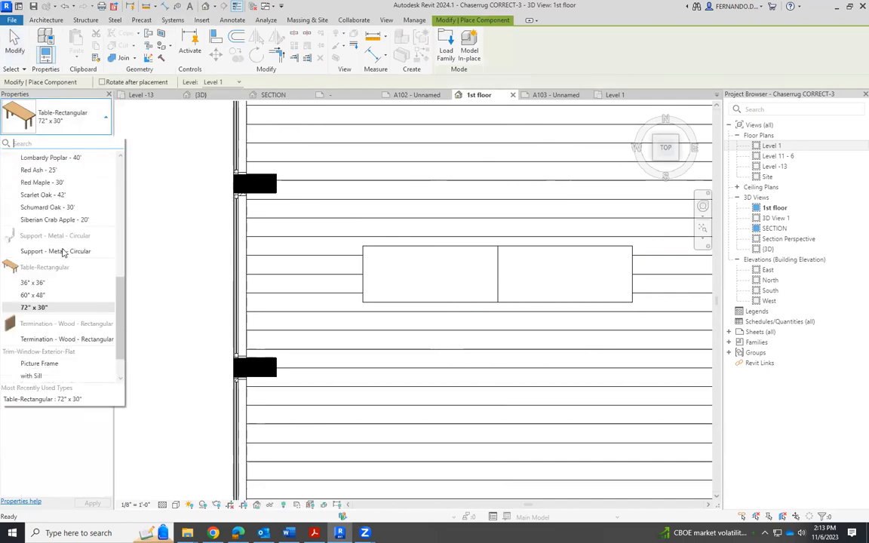
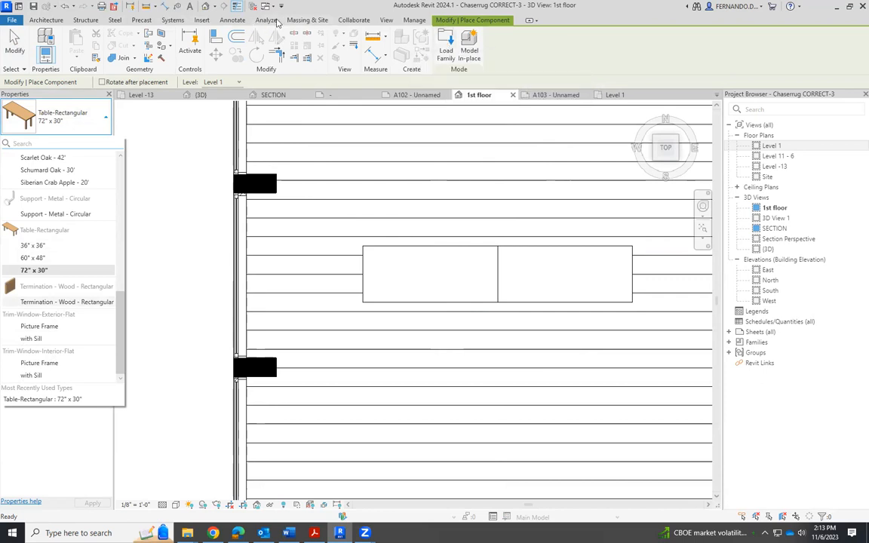
left_click(202, 20)
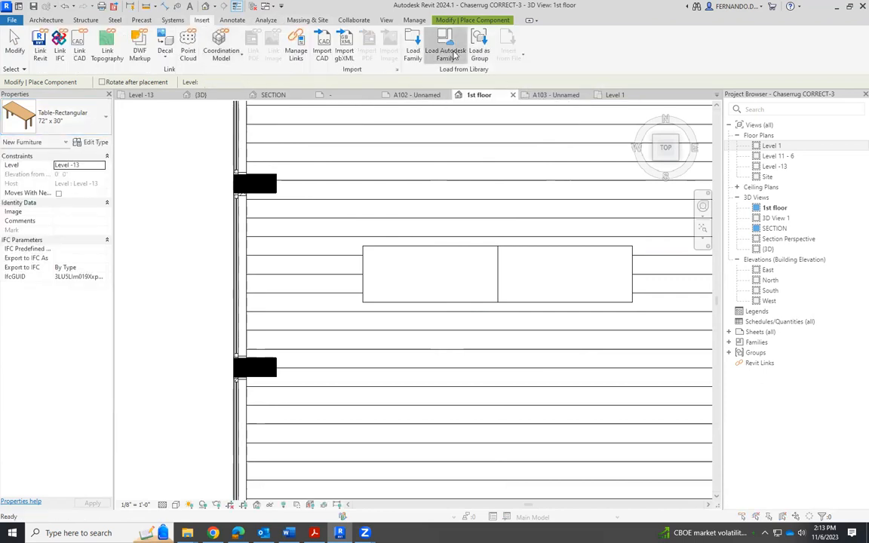
left_click(449, 47)
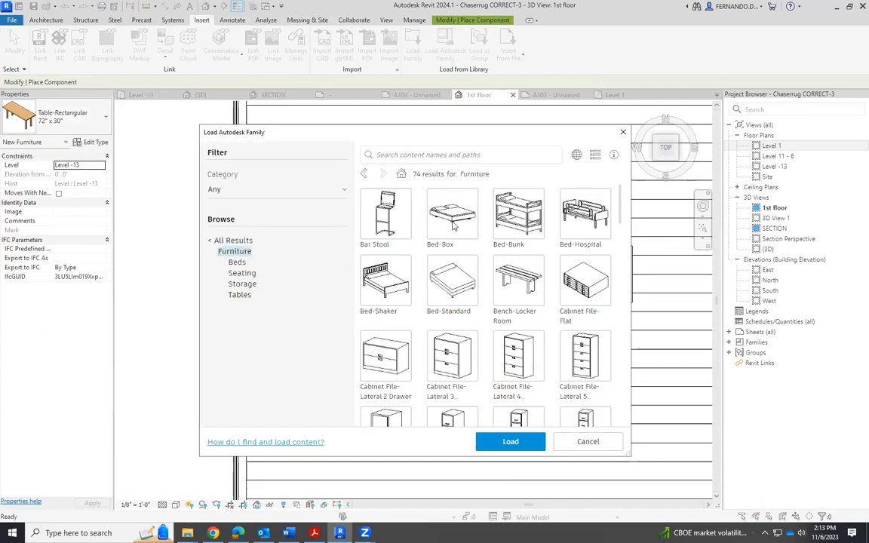
left_click_drag(620, 209, 628, 240)
left_click(506, 357)
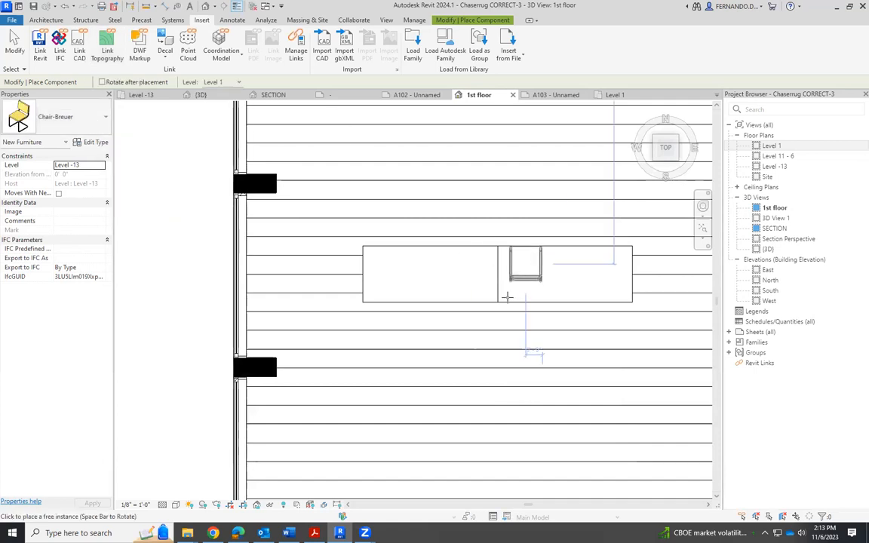
Place two Chair-Breuer chairs side by side along the south edge of the west table.
left_click(406, 309)
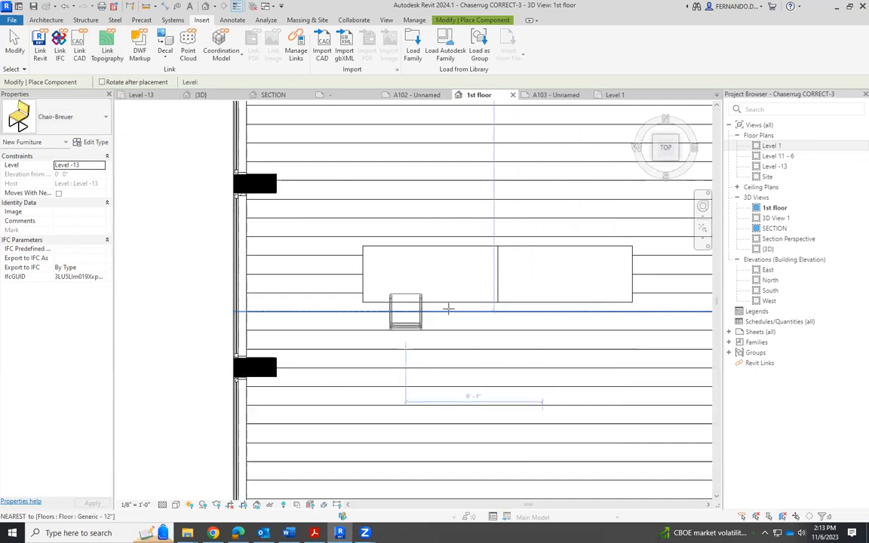
left_click(501, 334)
key("Escape")
key("Escape")
Copy the two chairs 6'-0" east, from table corner to table corner, so they sit along the adjoining table.
left_click(462, 315)
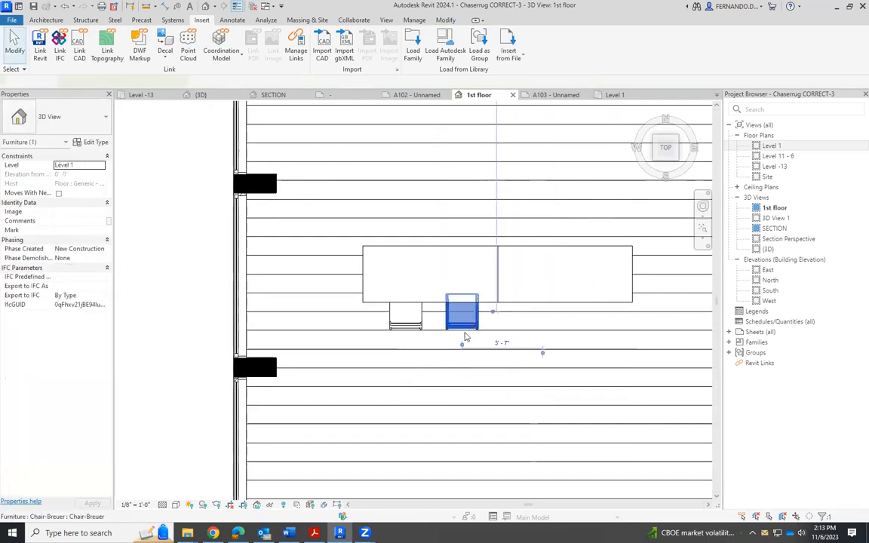
left_click(423, 324, "ctrl")
left_click(237, 56)
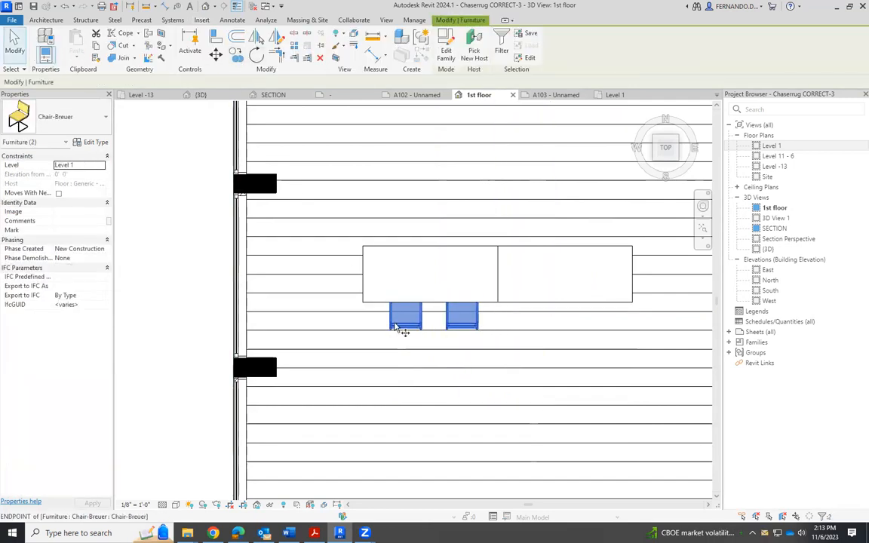
left_click(369, 304)
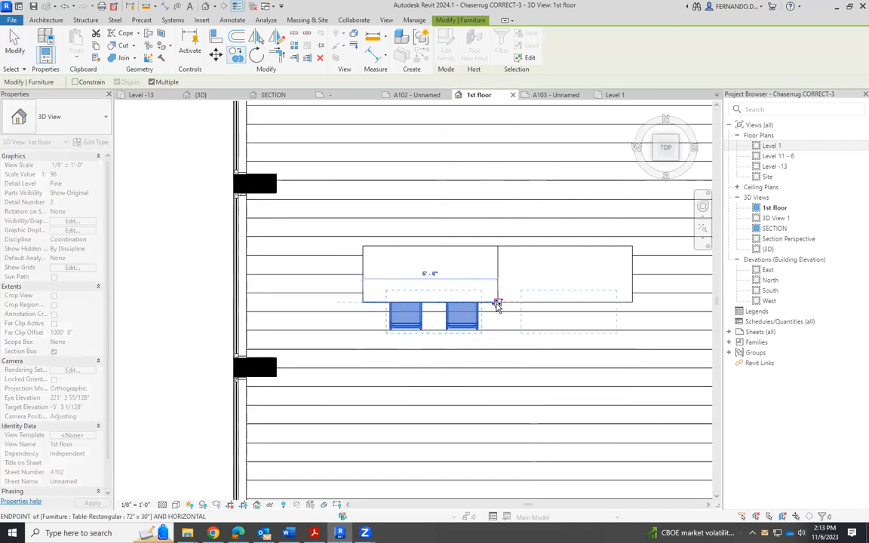
left_click(499, 303)
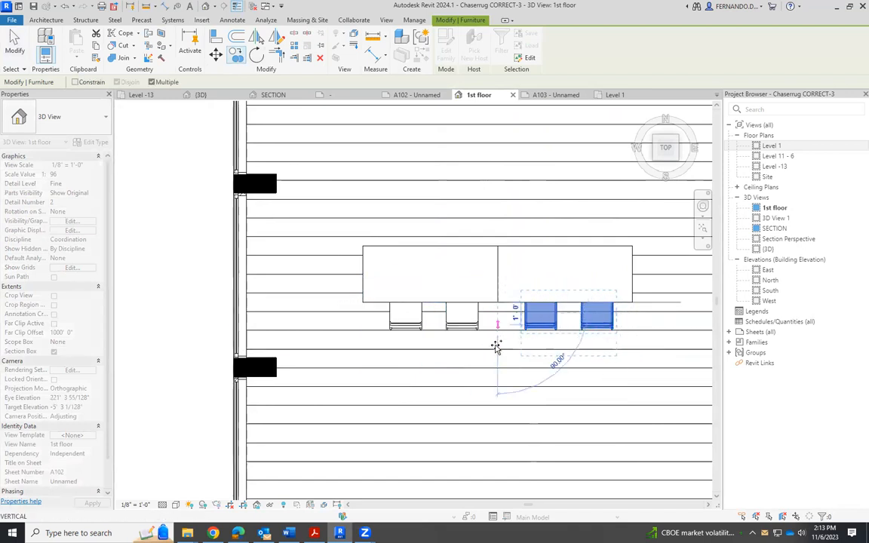
key("Escape")
key("Escape")
Mirror the four chairs about the tables' horizontal centreline, keeping the originals, to seat the north side too.
left_click_drag(631, 320, 399, 326)
key("Escape")
left_click(608, 321)
left_click(540, 317, "ctrl")
left_click(462, 317, "ctrl")
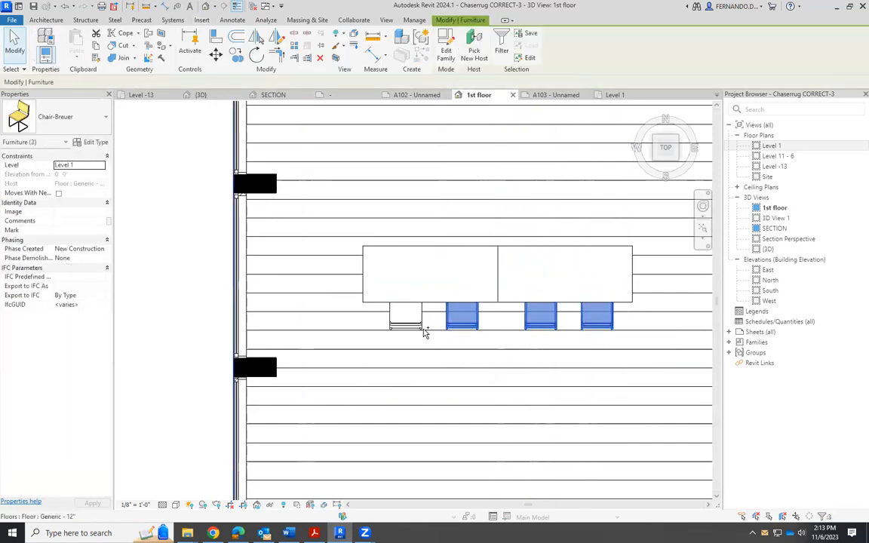
left_click(423, 331, "ctrl")
left_click(277, 39)
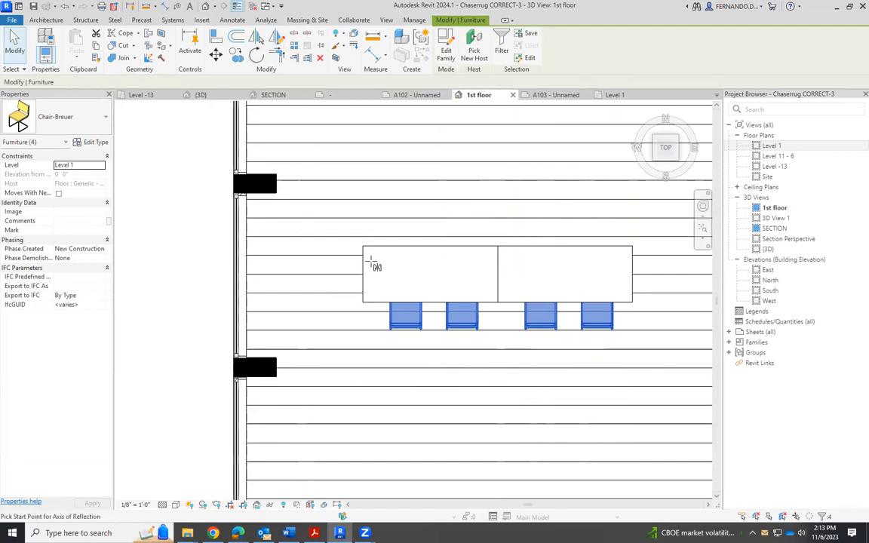
left_click(341, 278)
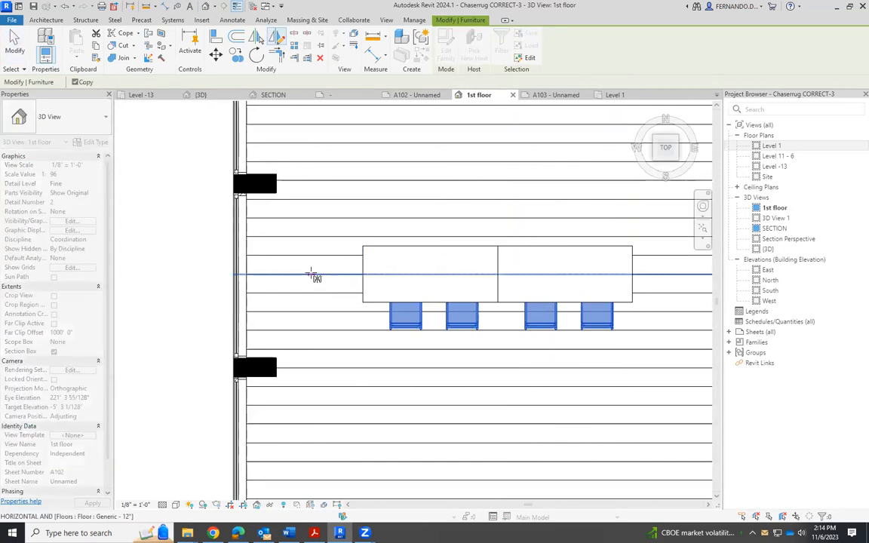
left_click(17, 50)
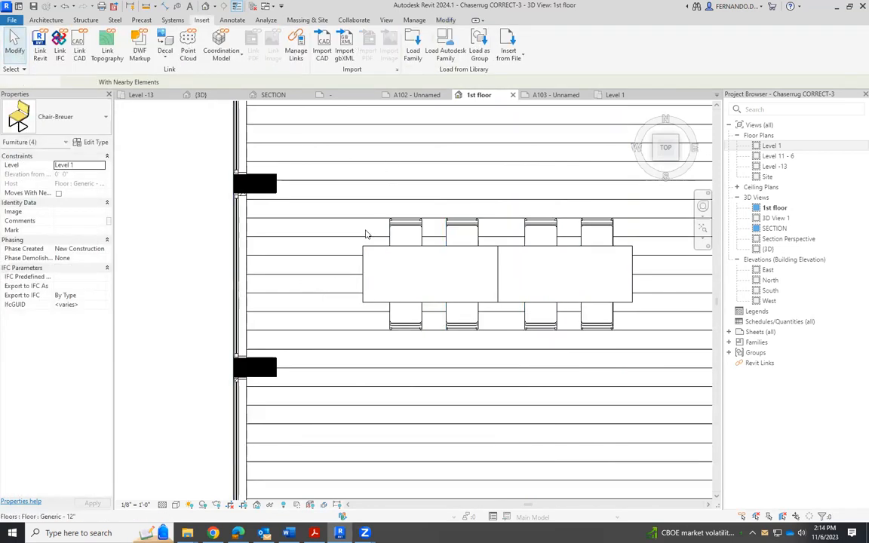
Copy the complete set of two tables and eight chairs one column bay north, using the column corners as reference points.
scroll(368, 237, "down", 5)
scroll(563, 227, "up", 4)
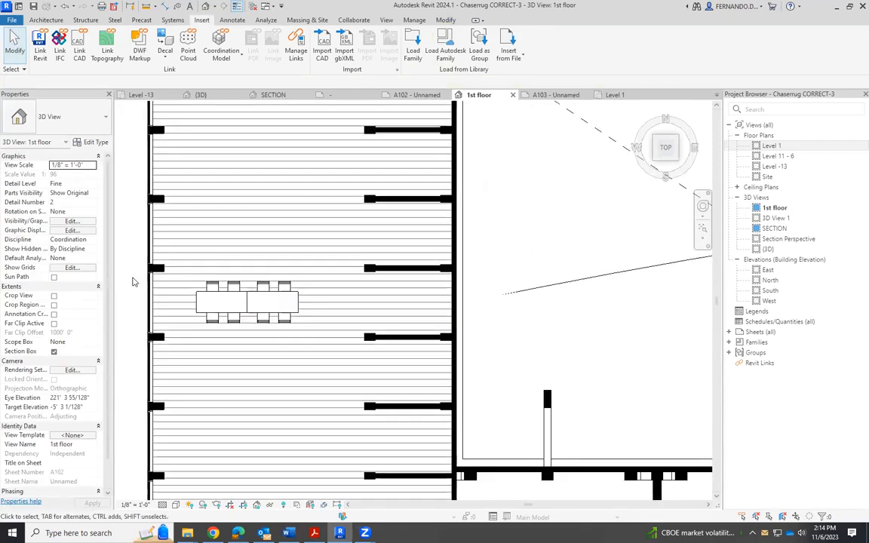
left_click_drag(232, 318, 312, 332)
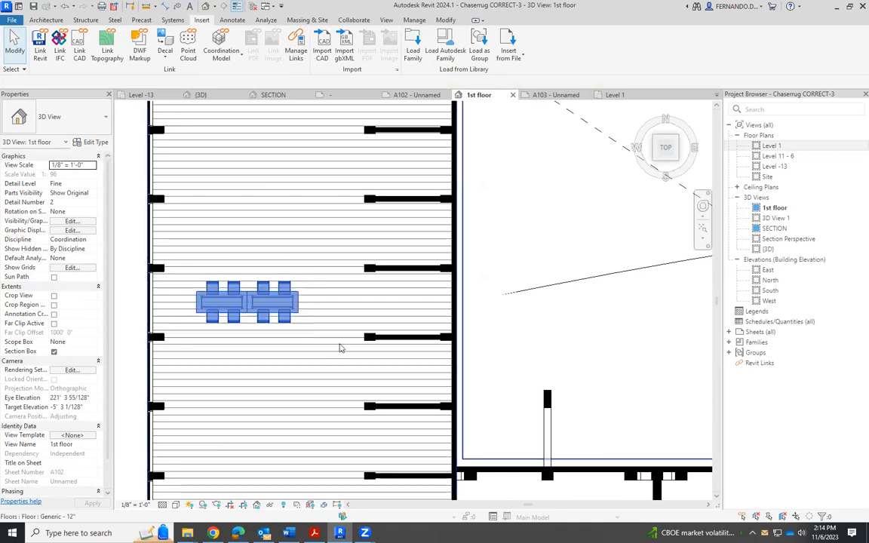
left_click(216, 54)
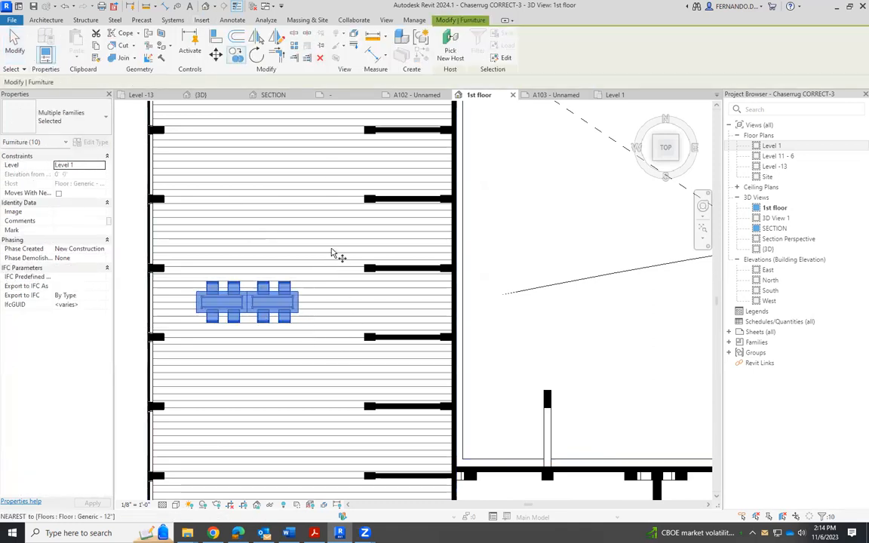
scroll(363, 262, "up", 3)
left_click(381, 277)
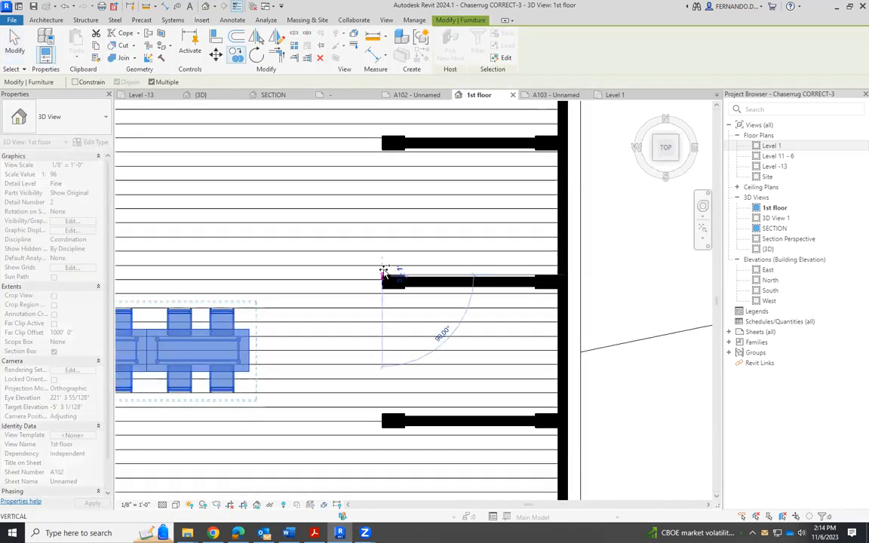
left_click(384, 186)
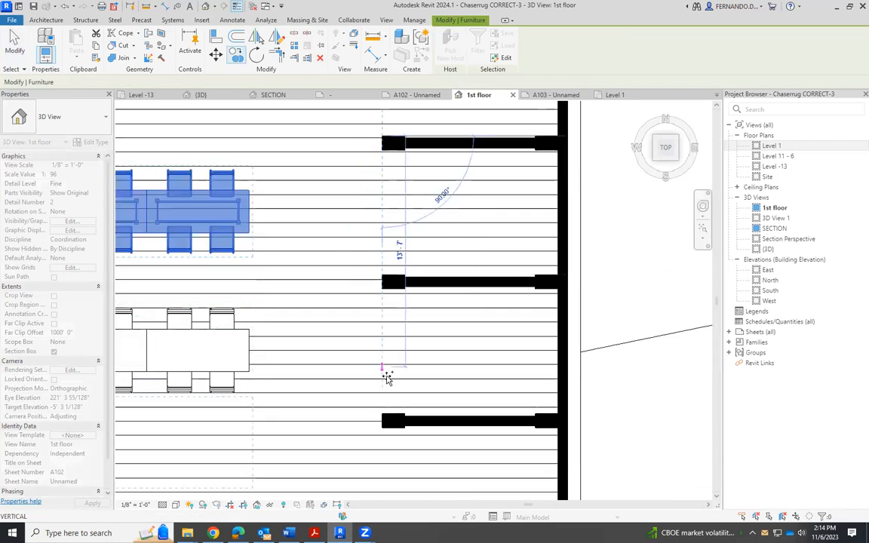
Add further copies of the table-and-chair set in the next bays north and south, one per bay, for five rows.
scroll(422, 339, "down", 5)
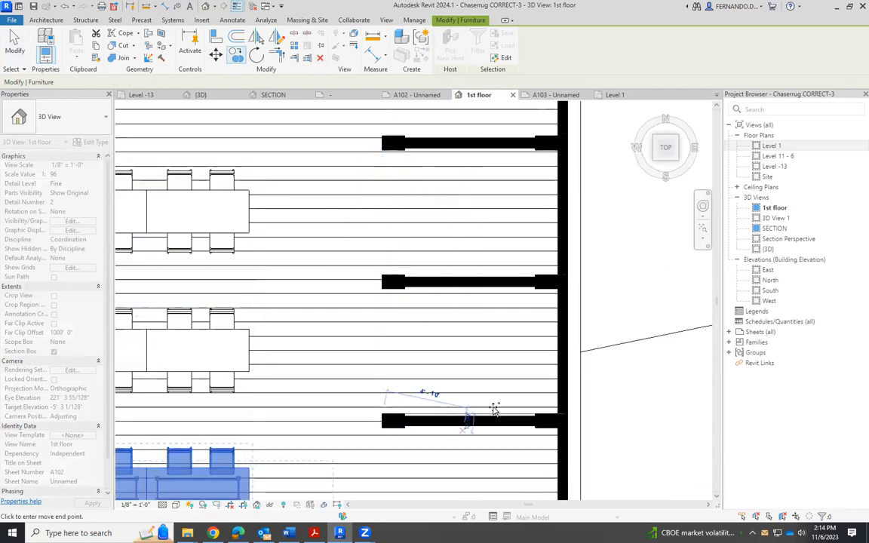
scroll(467, 279, "up", 8)
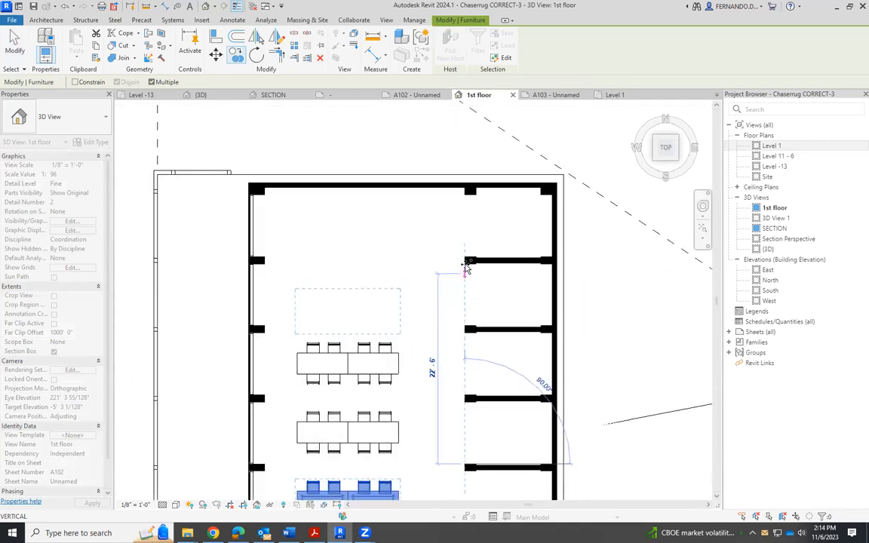
scroll(465, 264, "up", 2)
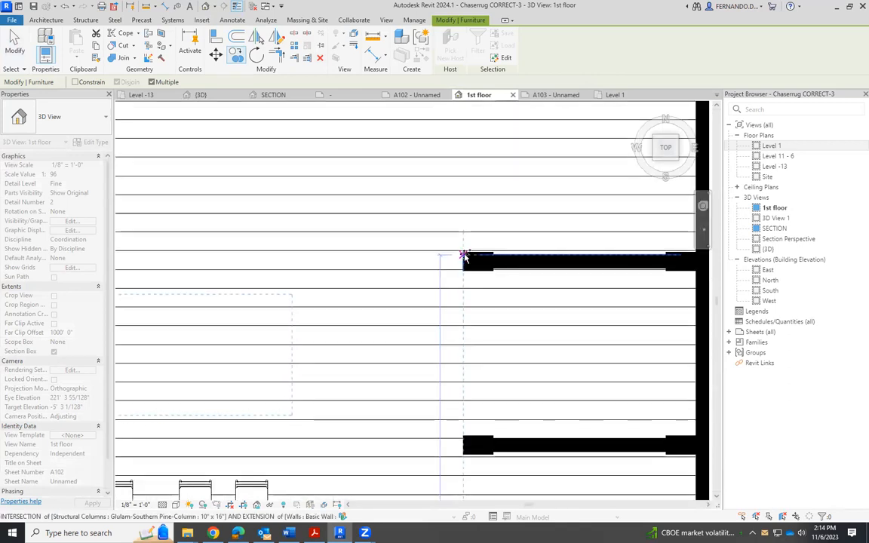
left_click(465, 257)
scroll(404, 240, "down", 1)
scroll(400, 179, "down", 3)
scroll(453, 249, "up", 5)
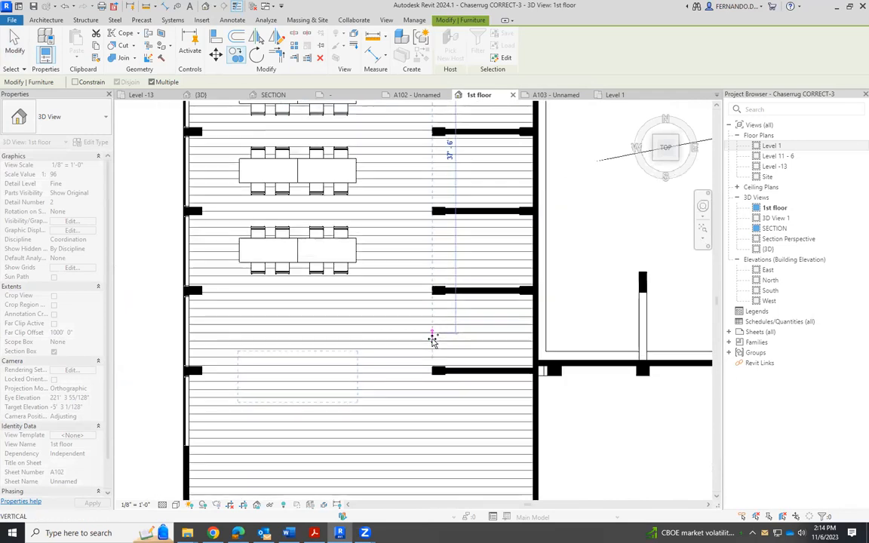
scroll(432, 292, "up", 3)
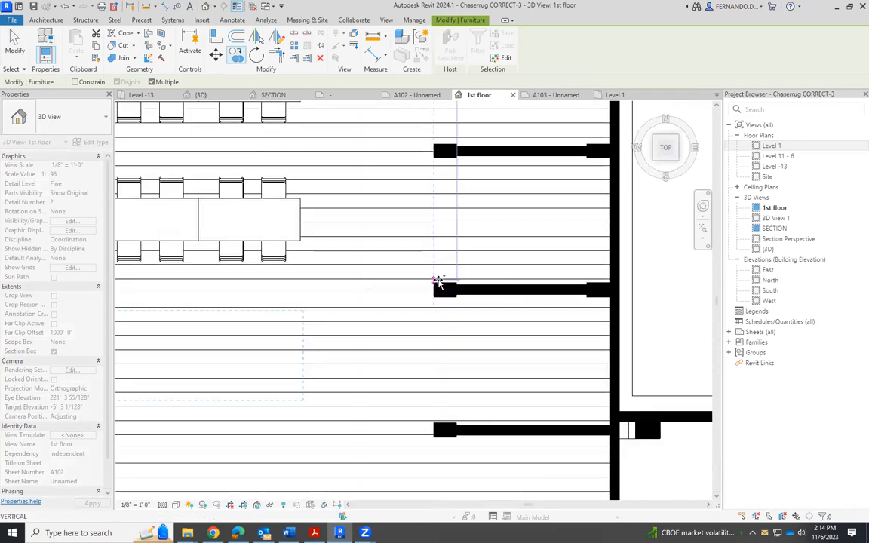
left_click(433, 320)
scroll(443, 219, "down", 5)
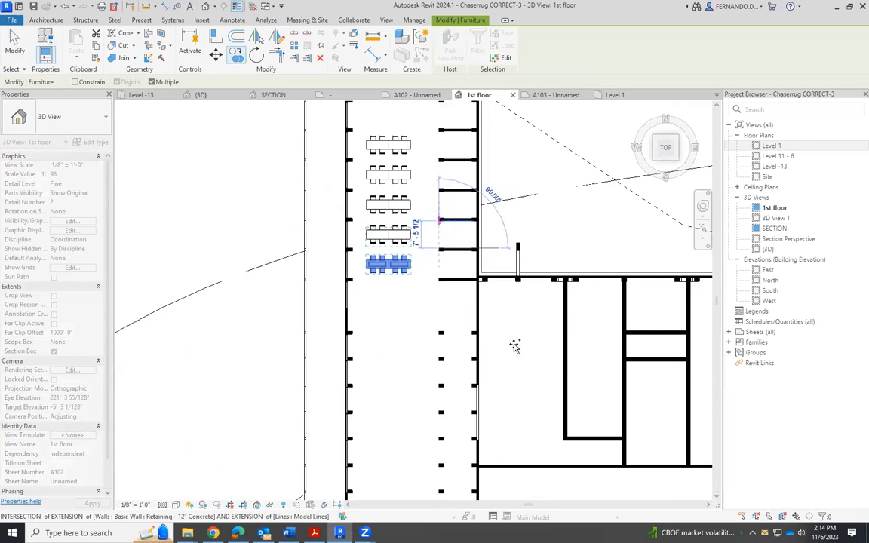
key("Escape")
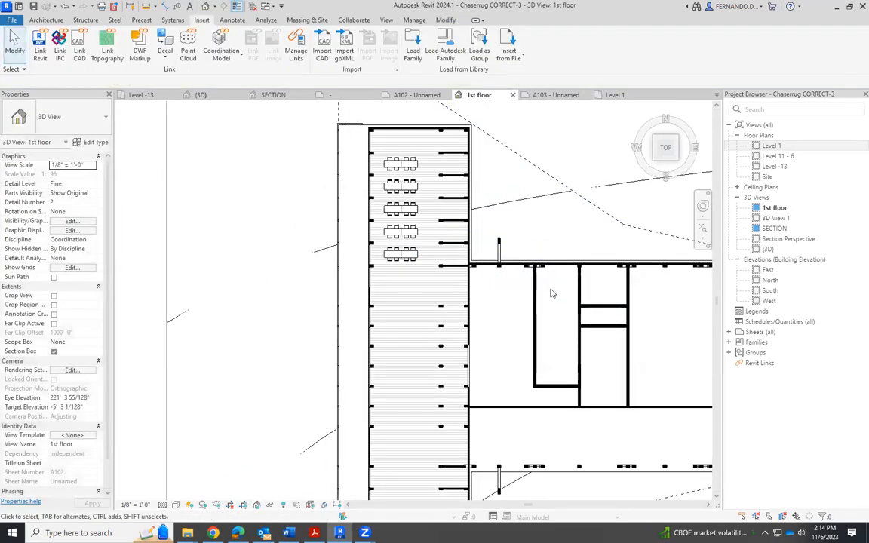
Copy the five rows of tables and chairs into the bays at the south end of the hall, using column corners as reference points.
scroll(416, 350, "down", 3)
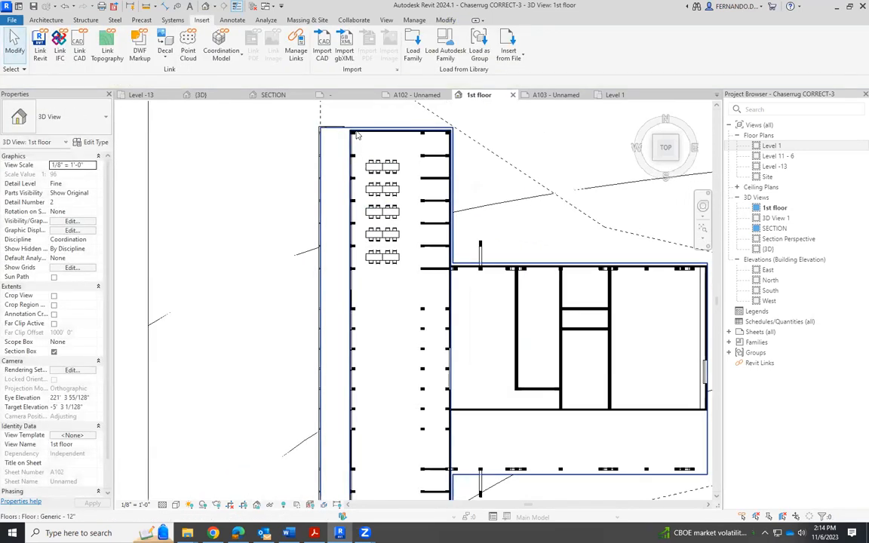
scroll(417, 349, "up", 1)
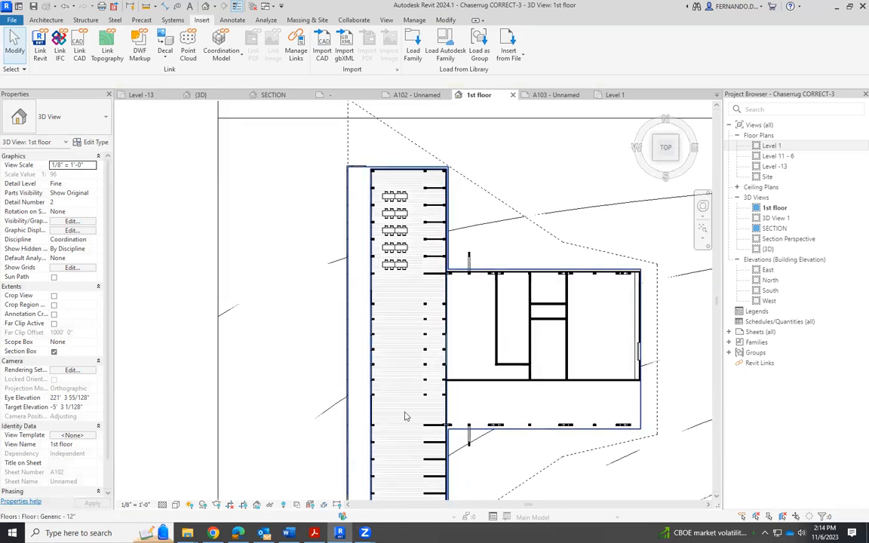
scroll(363, 195, "up", 1)
left_click_drag(387, 135, 436, 311)
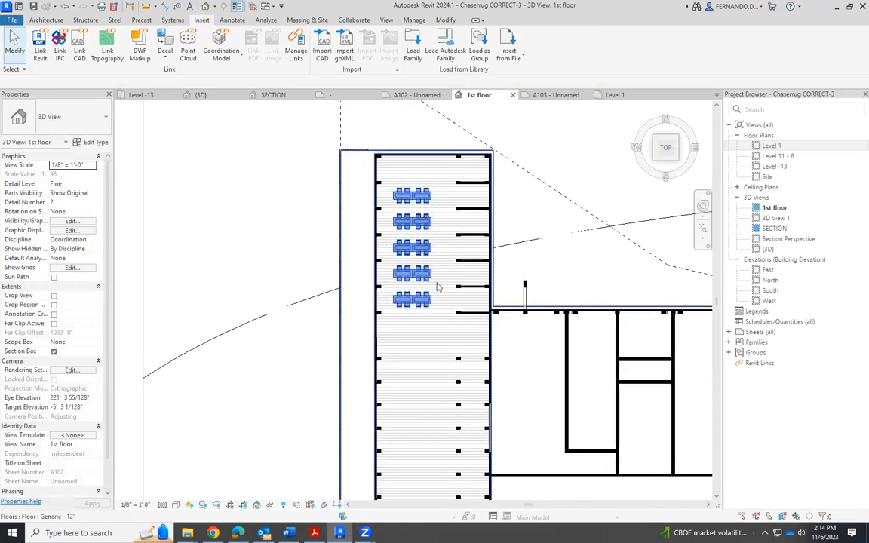
left_click(237, 59)
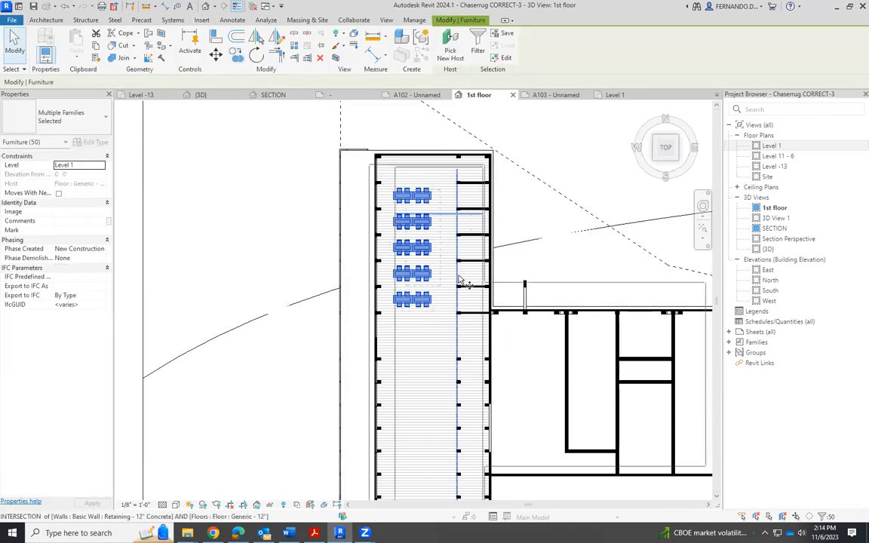
scroll(461, 290, "down", 2)
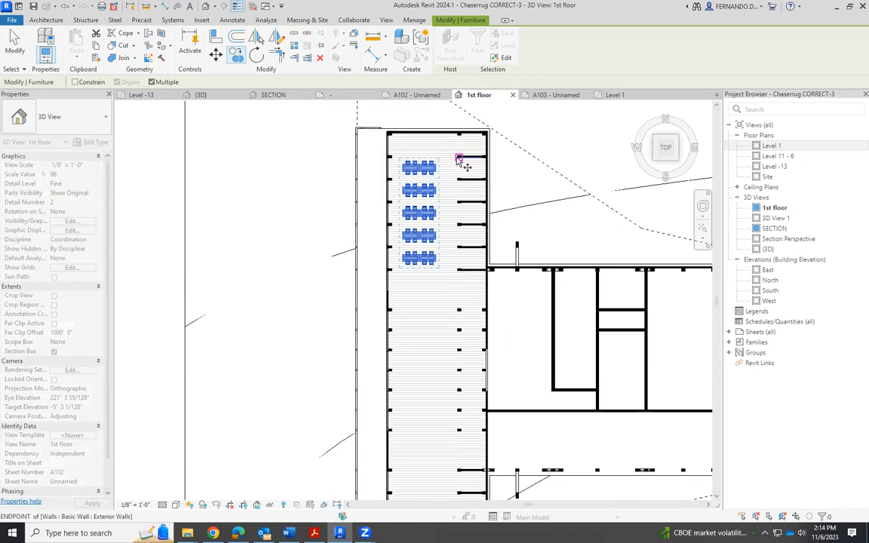
scroll(457, 159, "up", 3)
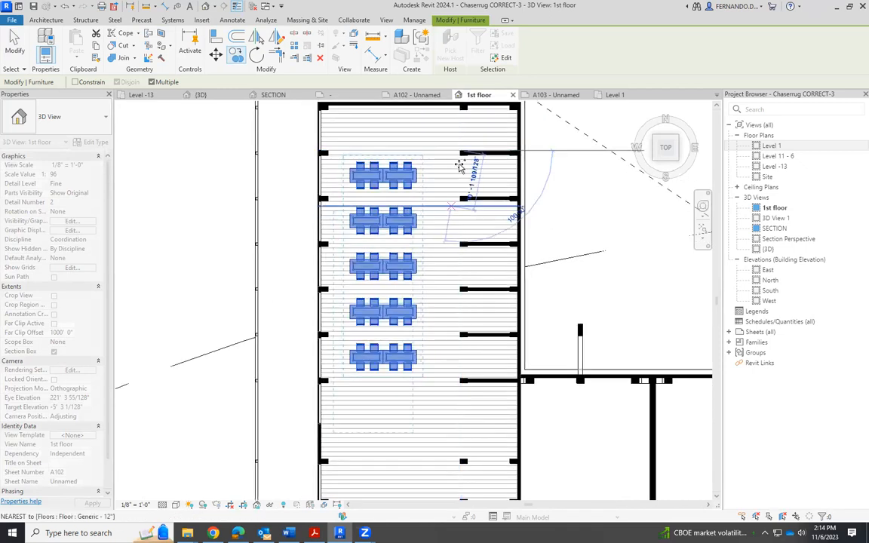
scroll(458, 245, "down", 5)
scroll(458, 346, "up", 4)
scroll(458, 375, "up", 3)
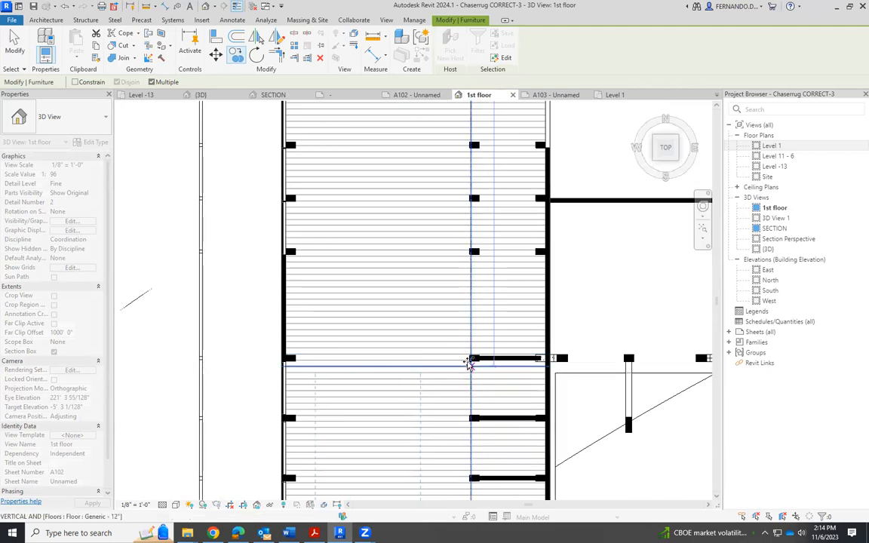
scroll(472, 355, "up", 3)
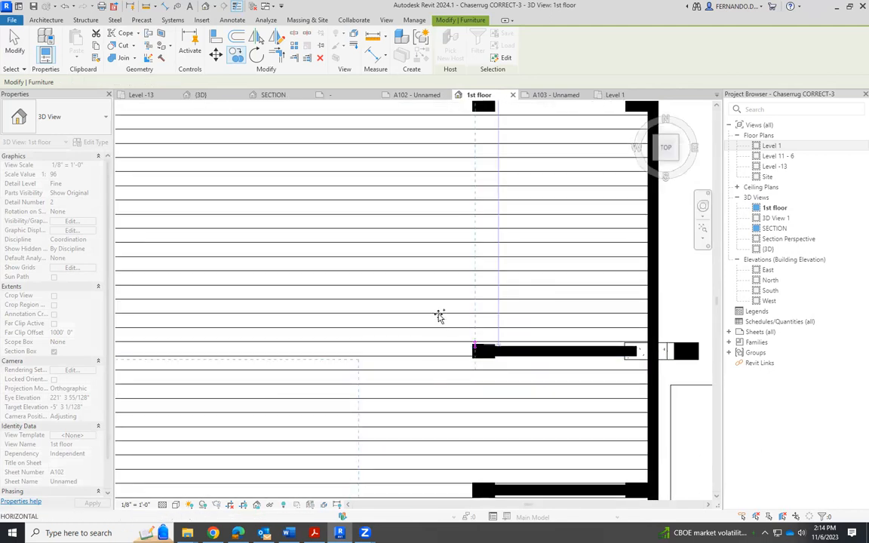
scroll(440, 315, "down", 6)
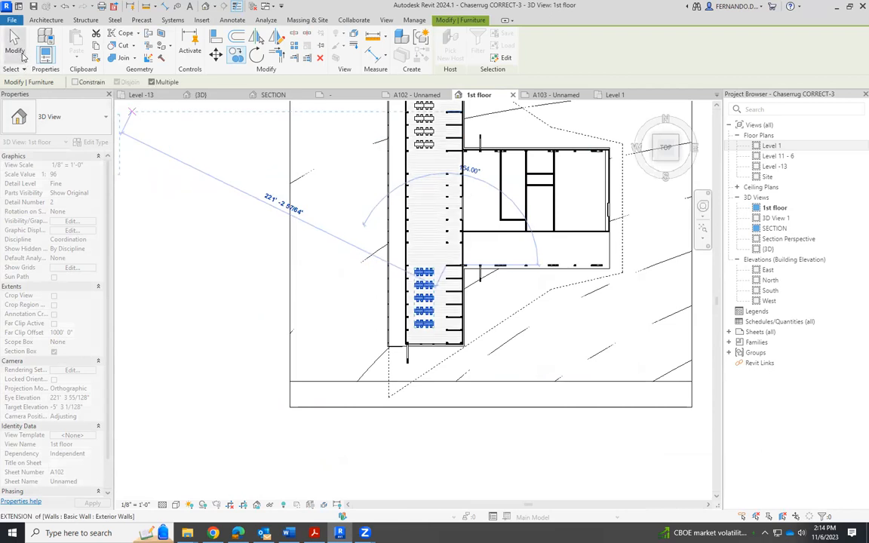
left_click(22, 57)
scroll(436, 408, "down", 1)
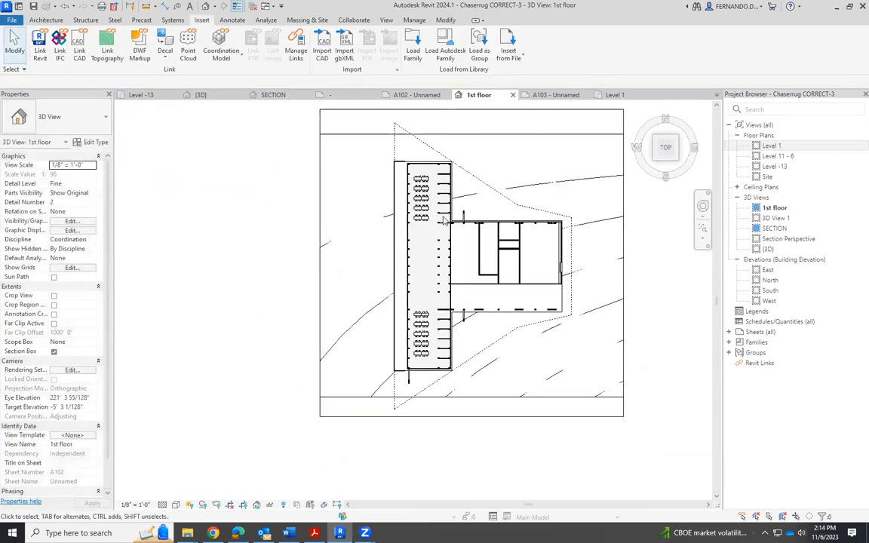
Examine the 1st floor plan for the furniture rows at both ends of the hall and the dashed roof outline.
scroll(444, 219, "up", 2)
scroll(429, 225, "up", 2)
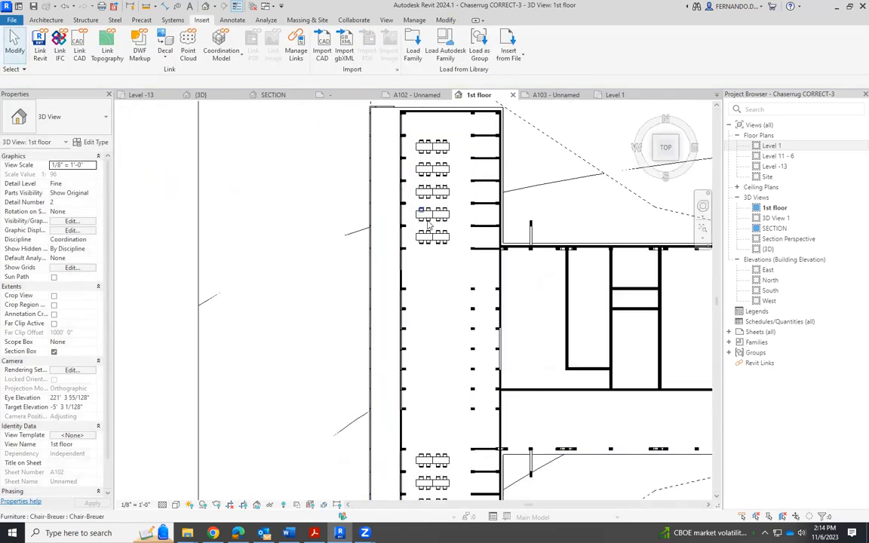
scroll(421, 223, "down", 1)
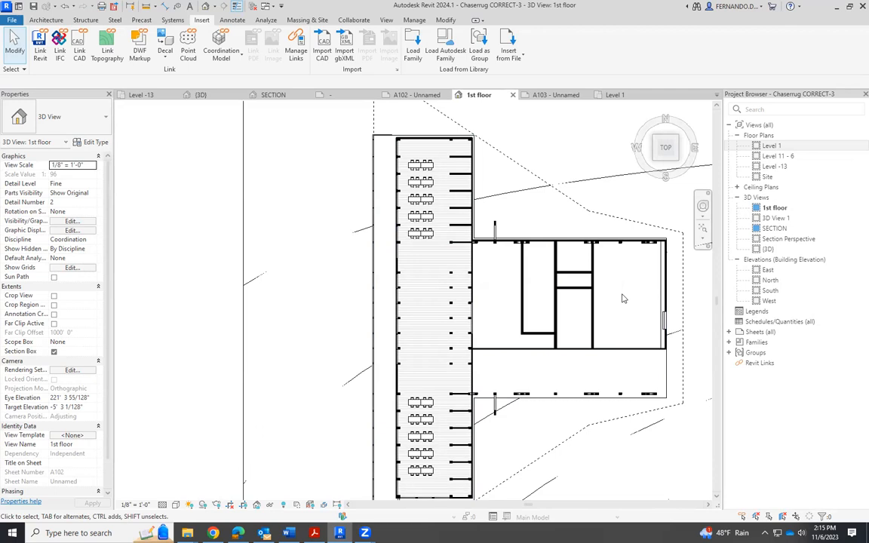
scroll(264, 262, "down", 2)
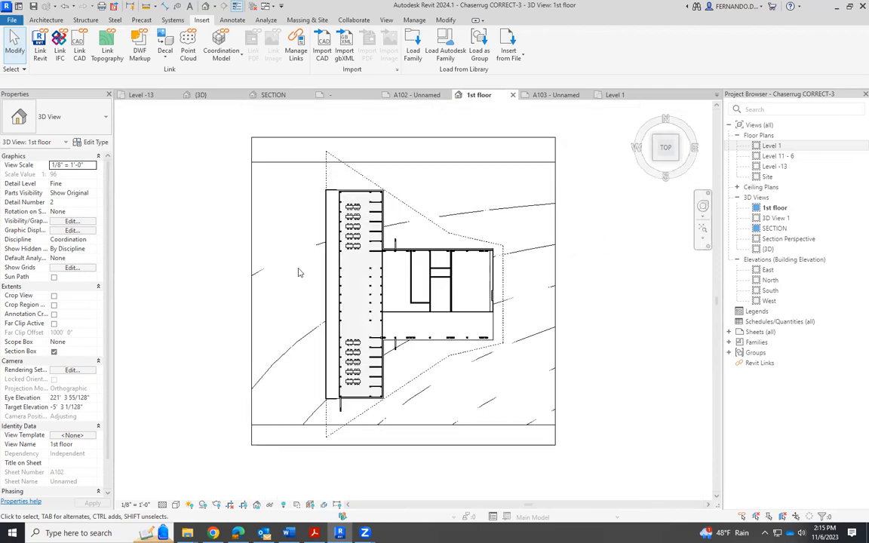
scroll(408, 257, "up", 8)
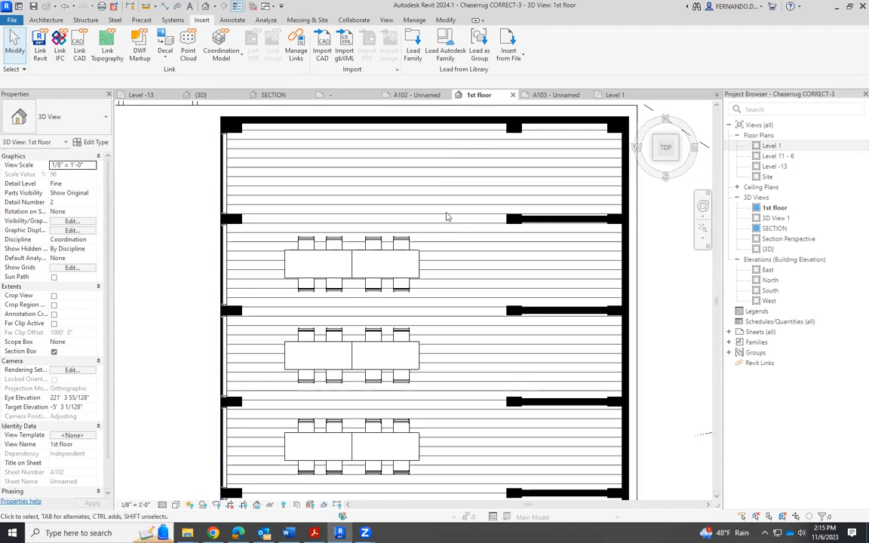
scroll(446, 216, "down", 3)
scroll(339, 212, "down", 5)
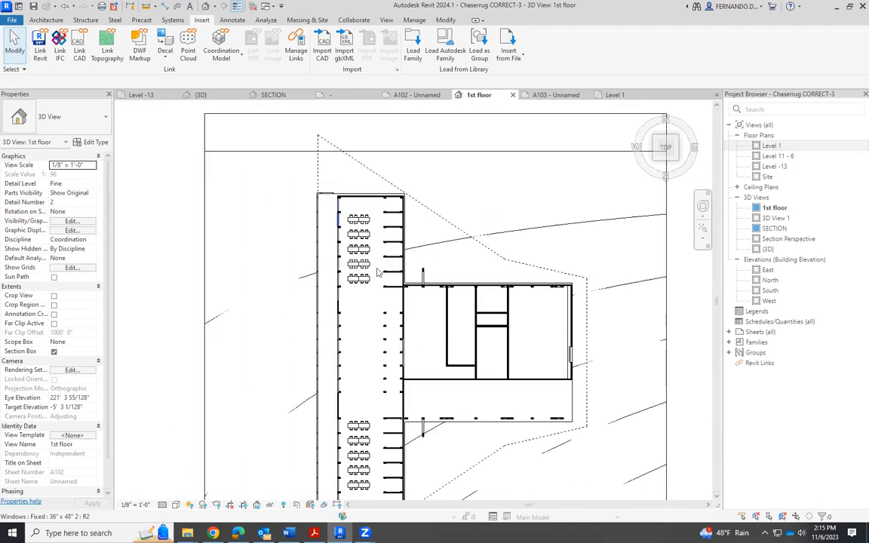
scroll(480, 249, "up", 3)
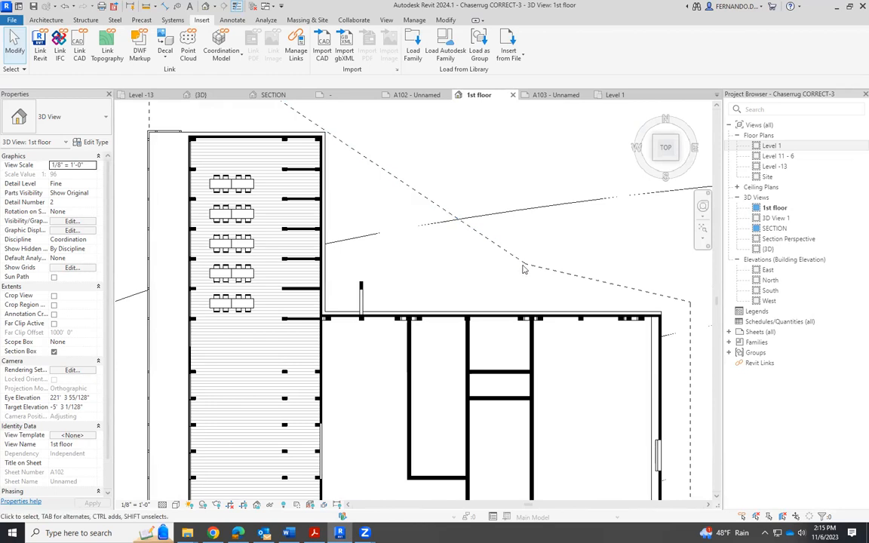
scroll(483, 221, "down", 2)
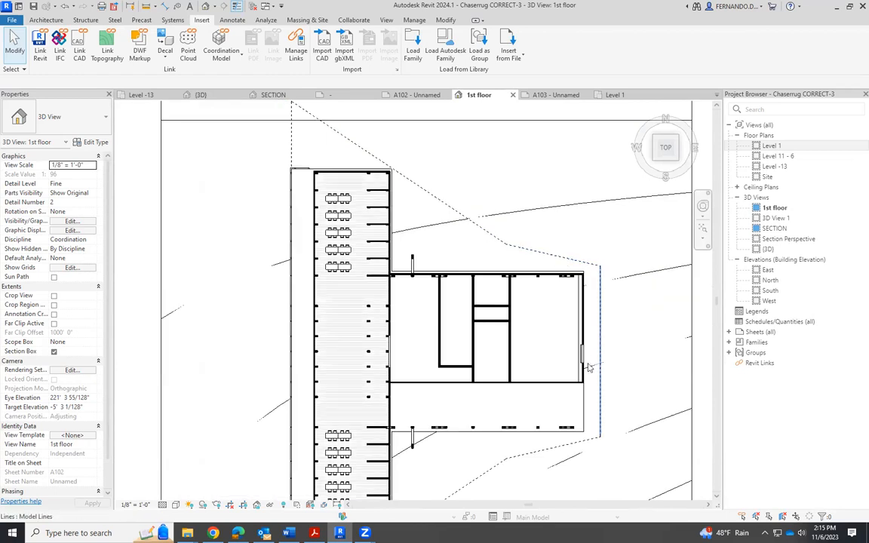
scroll(451, 235, "down", 2)
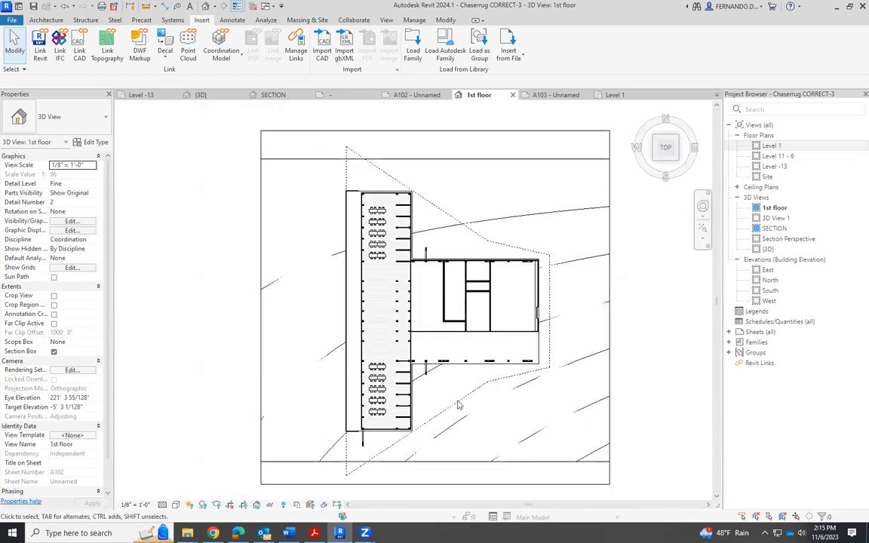
scroll(357, 233, "up", 3)
scroll(400, 238, "down", 5)
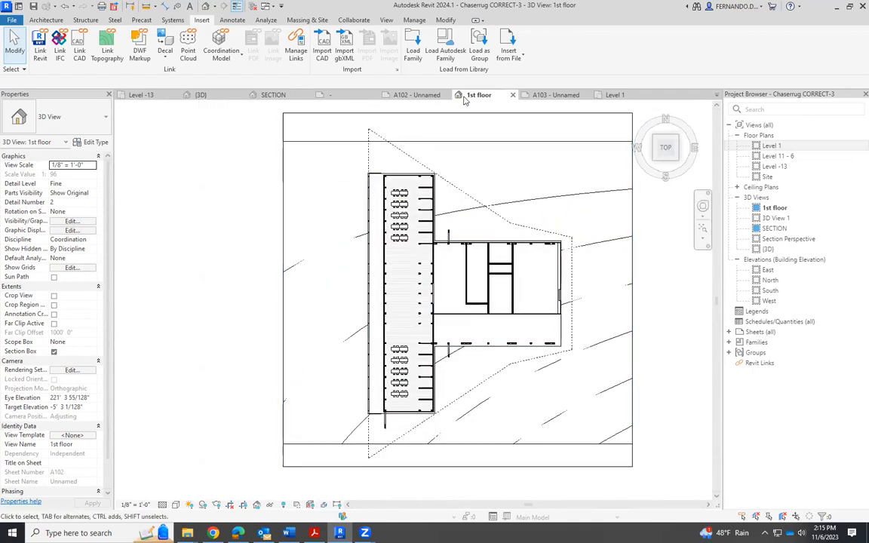
Open sheet A102 and check the furnished 1st floor plan against the building section beneath it.
left_click(418, 95)
scroll(645, 275, "down", 3)
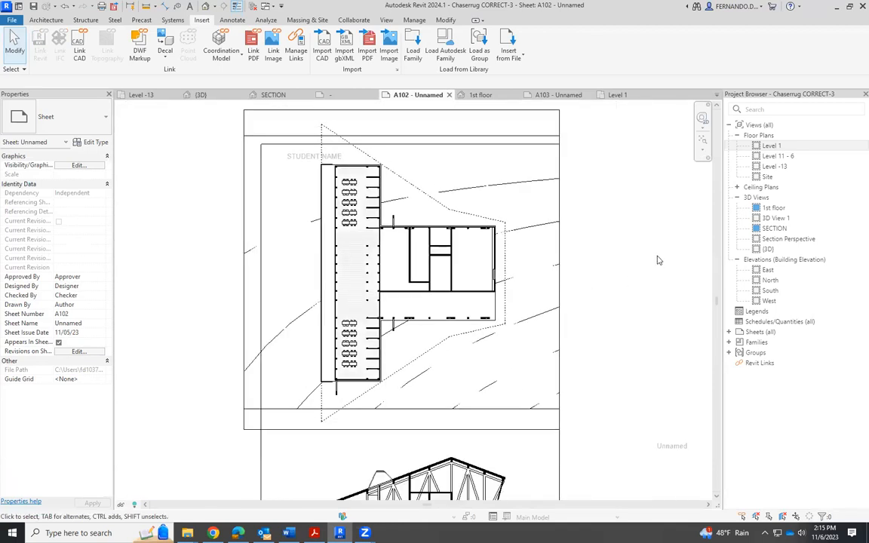
scroll(604, 245, "down", 1)
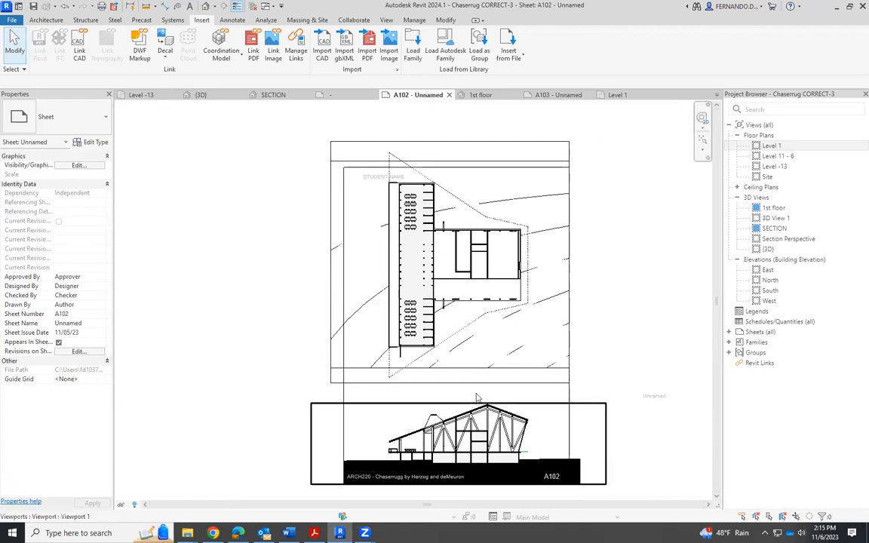
scroll(476, 373, "up", 2)
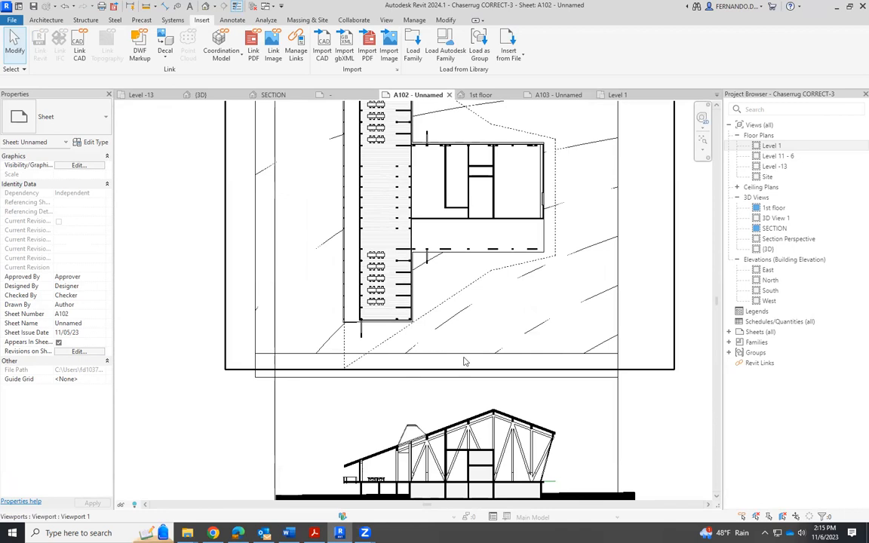
scroll(457, 337, "down", 2)
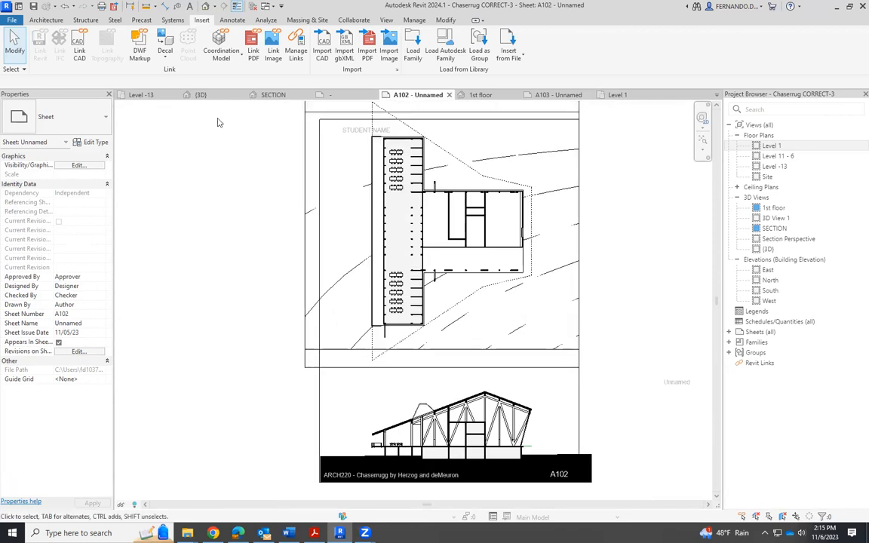
In the {3D} view, enlarge the section box around the terrain by pulling its west, east and south faces outward.
left_click(205, 97)
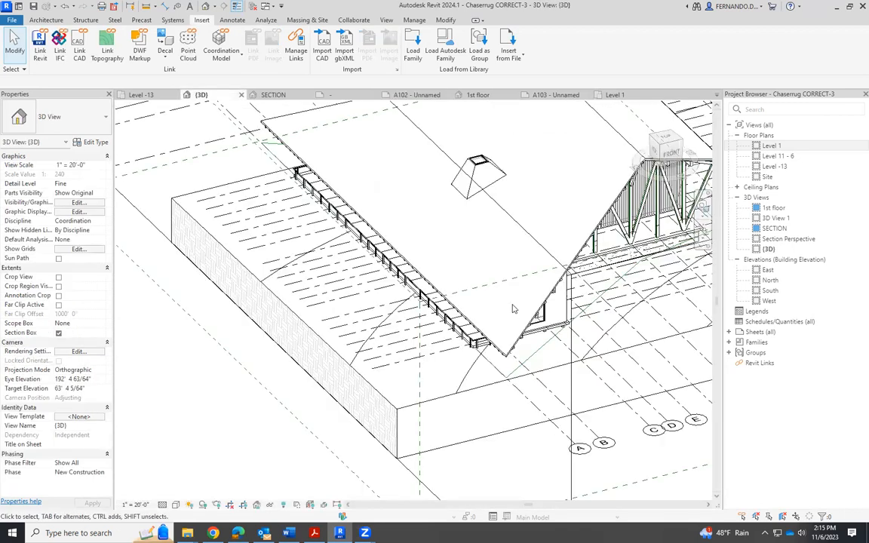
scroll(487, 317, "down", 4)
middle_click_drag(536, 416, 584, 390, "shift")
left_click(570, 436)
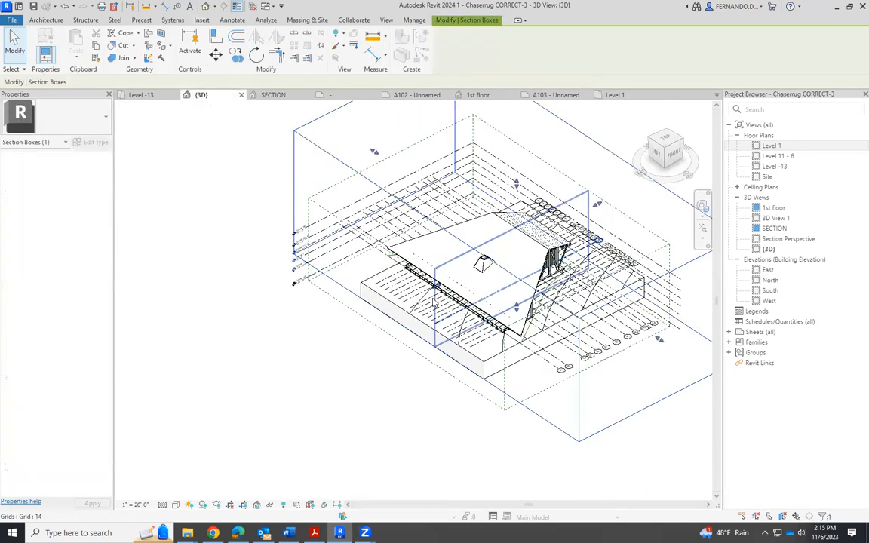
left_click_drag(320, 371, 320, 371)
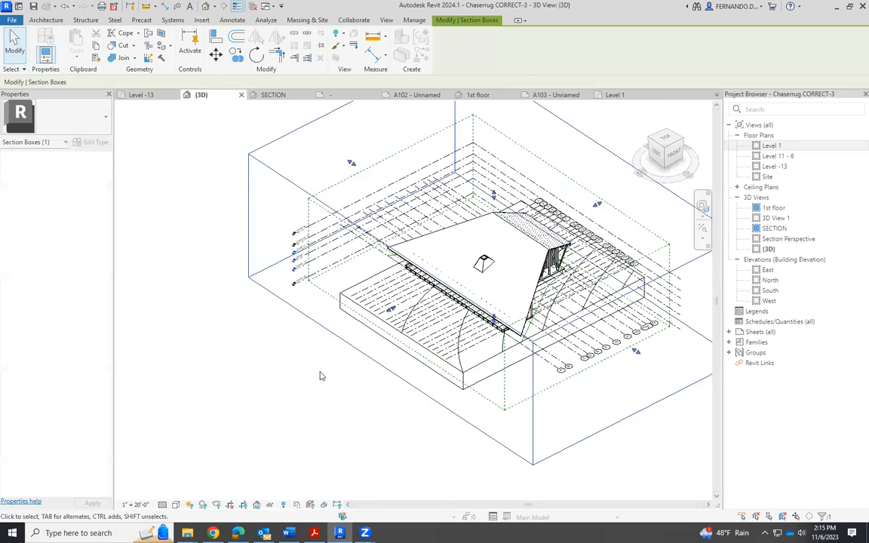
scroll(288, 352, "down", 2)
left_click_drag(495, 255, 523, 244)
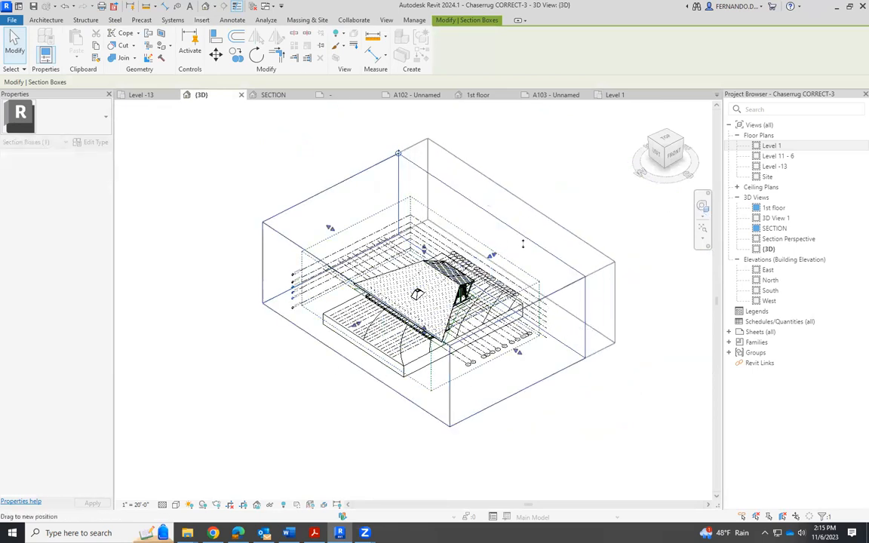
left_click_drag(548, 391, 547, 384)
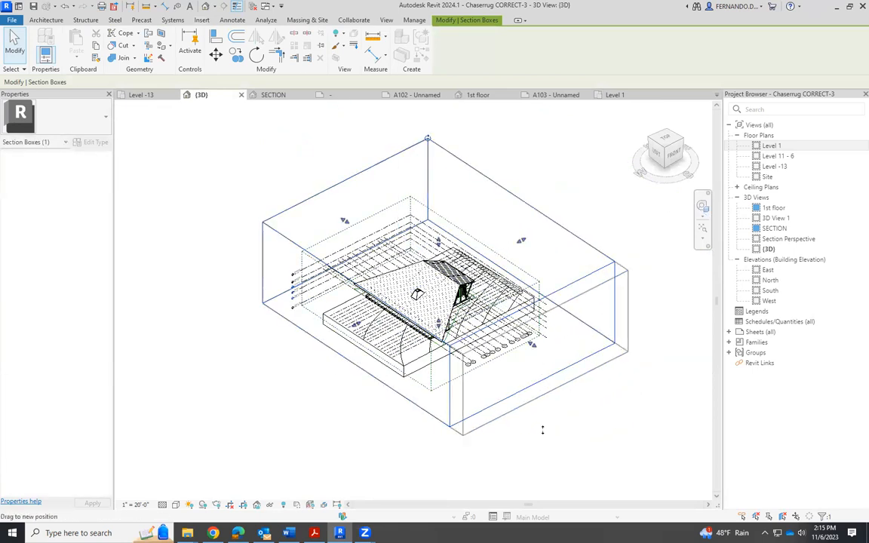
Edit the Grassland - 16" toposolid's boundary sketch and move its south boundary line outward by about 98 feet.
left_click(440, 397)
left_click(422, 367)
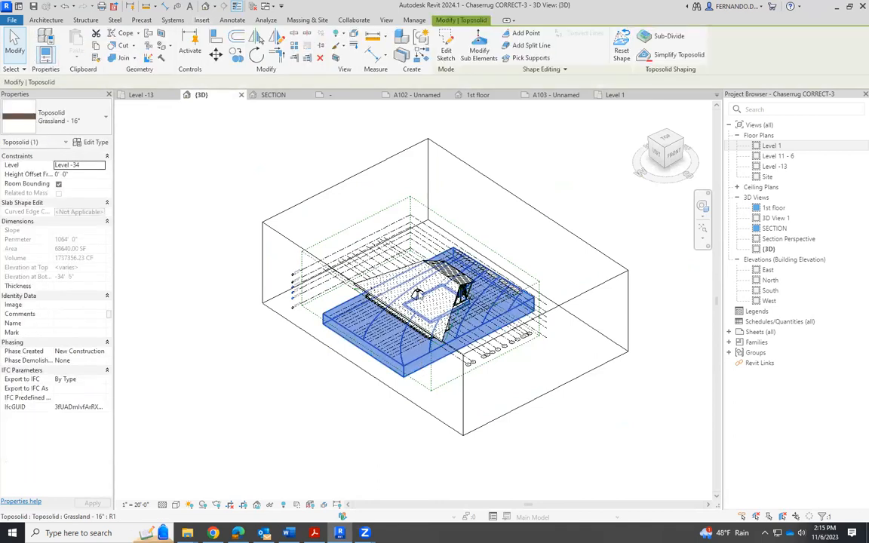
left_click(449, 54)
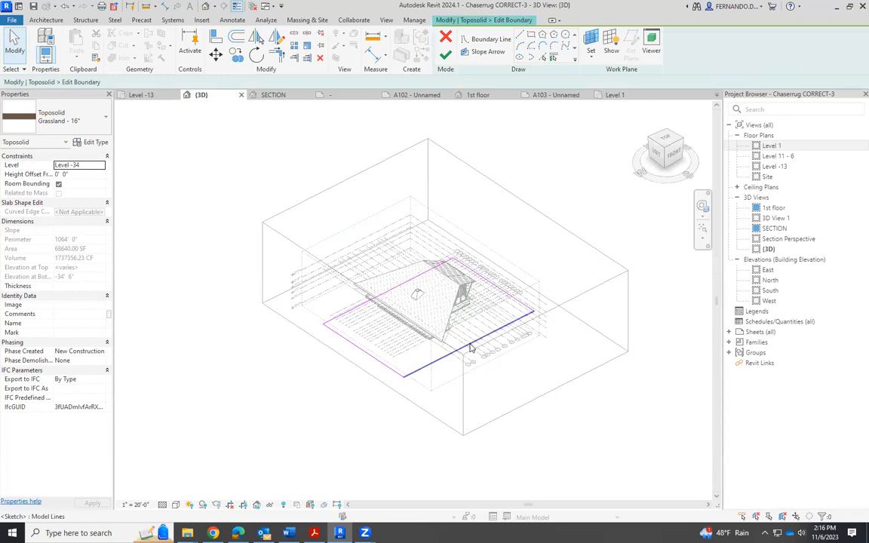
left_click(215, 57)
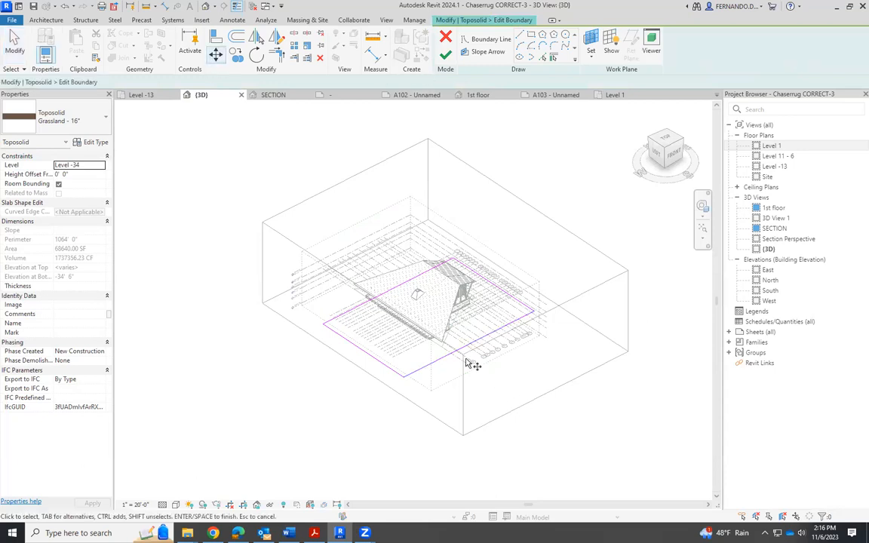
left_click(471, 348)
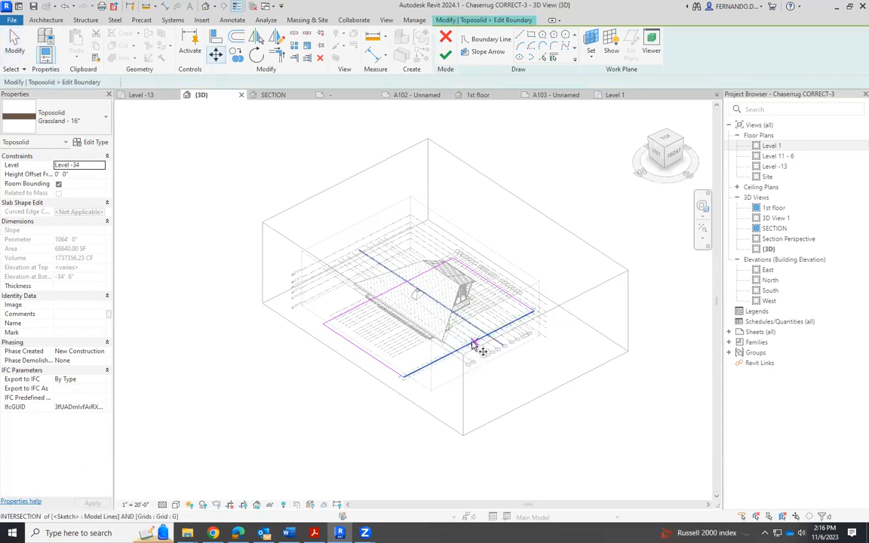
left_click(474, 344)
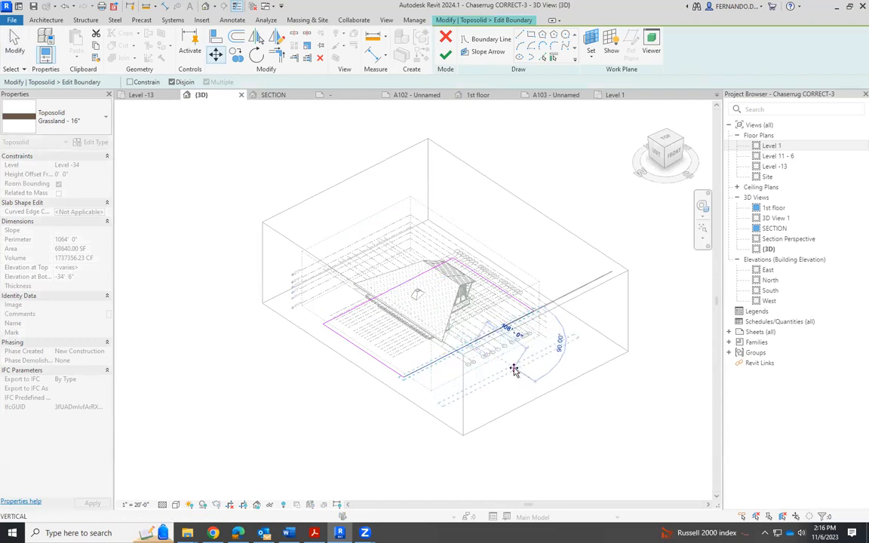
left_click(507, 375)
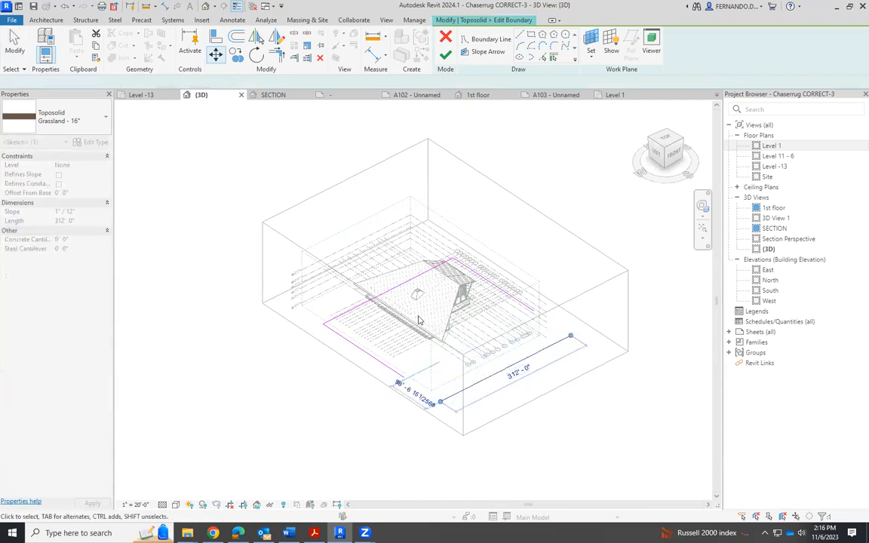
Move the toposolid sketch's west boundary line outward, trim the boundary corners closed, and finish the sketch, deleting the in-place instances that no longer cut.
left_click(356, 308)
left_click_drag(353, 302, 320, 280)
left_click(276, 58)
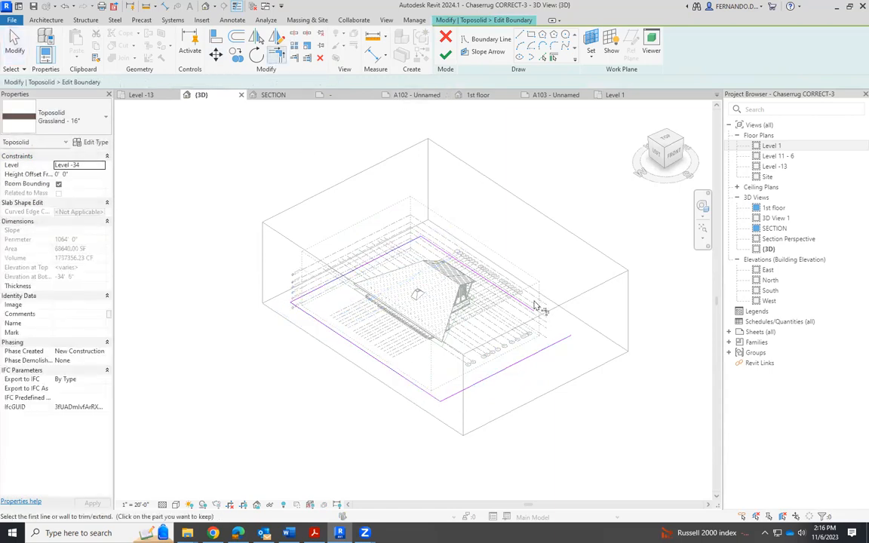
left_click(514, 299)
left_click(547, 351)
left_click(446, 55)
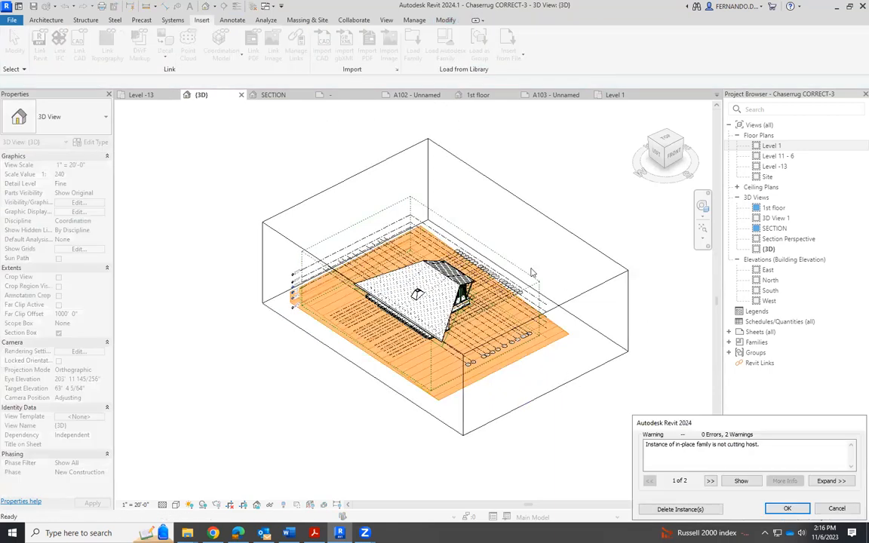
left_click(679, 510)
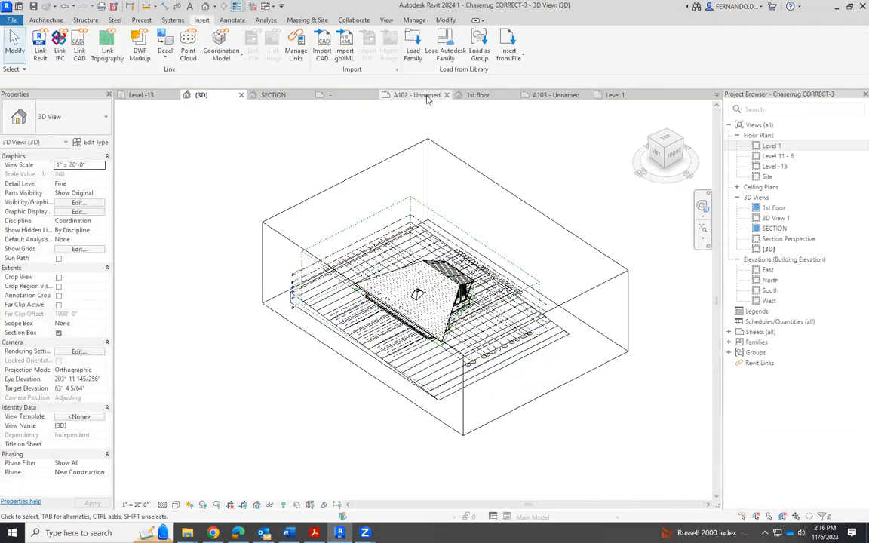
Edit the enlarged toposolid's sub-elements in the {3D} view and raise its southeast corner point by 40 feet.
left_click(480, 95)
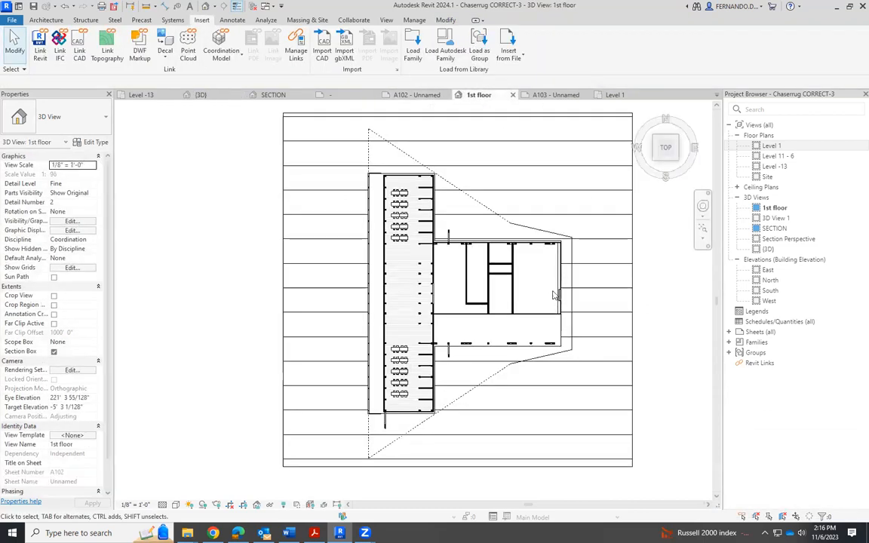
scroll(313, 337, "down", 3)
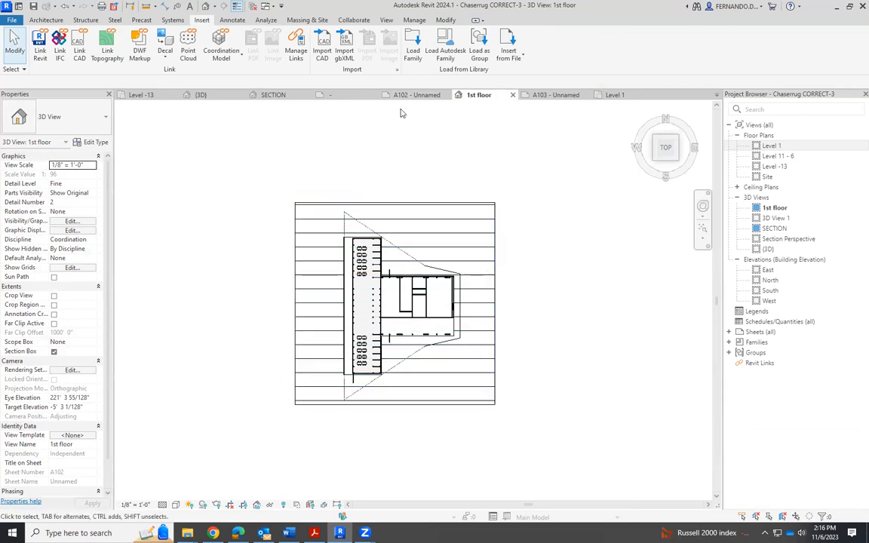
left_click(201, 95)
left_click(542, 300)
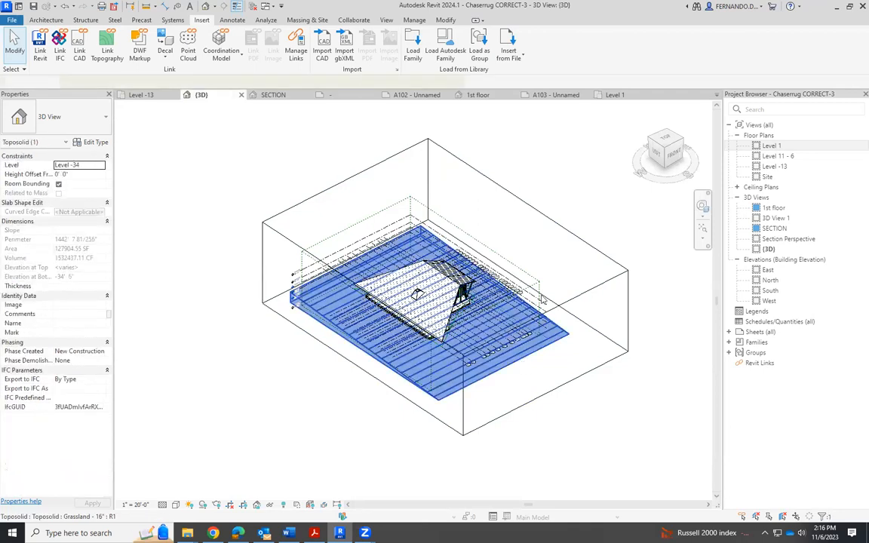
left_click(479, 49)
scroll(572, 337, "up", 5)
left_click(568, 314)
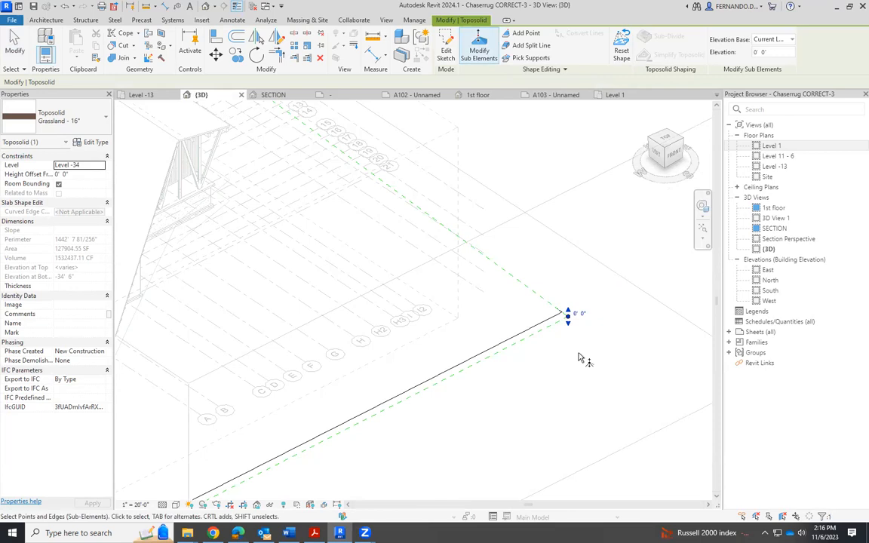
scroll(579, 360, "down", 5)
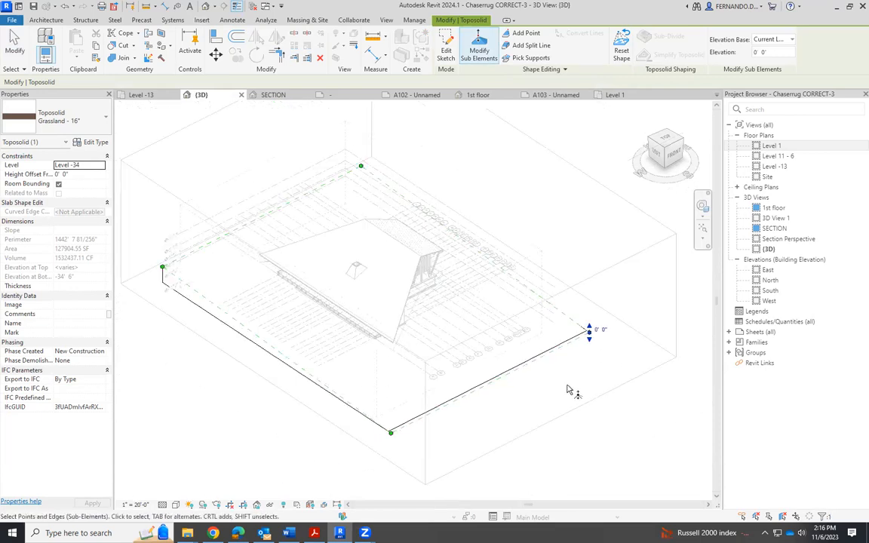
scroll(403, 431, "up", 1)
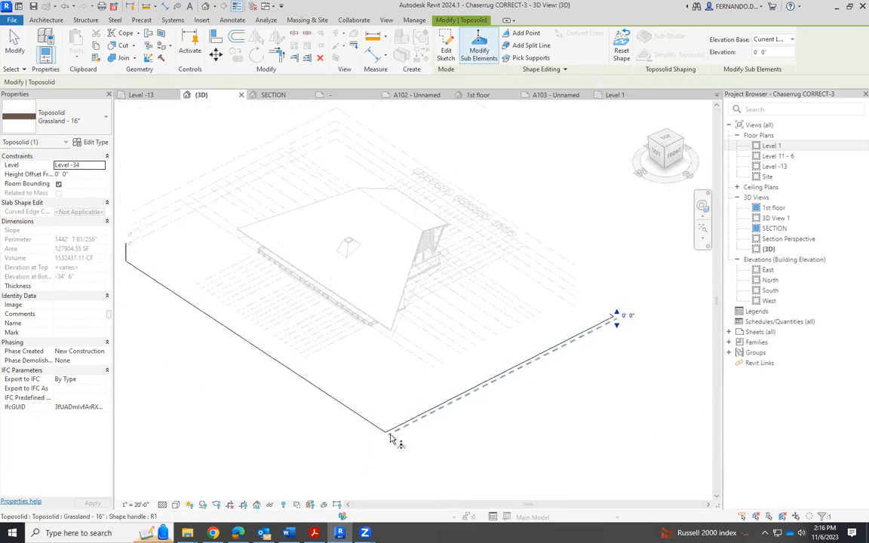
left_click_drag(618, 313, 622, 287)
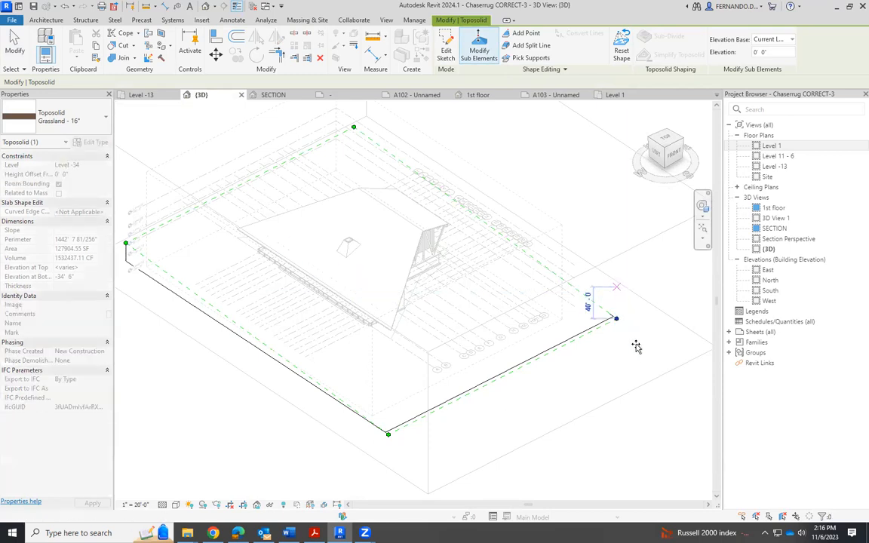
Raise the toposolid's southwest corner point to an elevation of about 34' 6 7/8" and finish shape editing.
left_click(389, 427)
left_click_drag(390, 410, 390, 408)
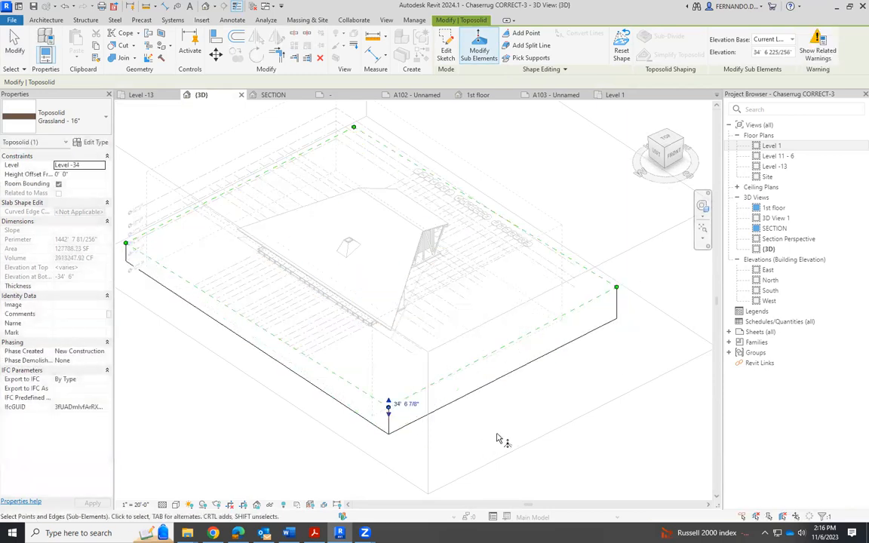
left_click(499, 439)
scroll(527, 372, "down", 2)
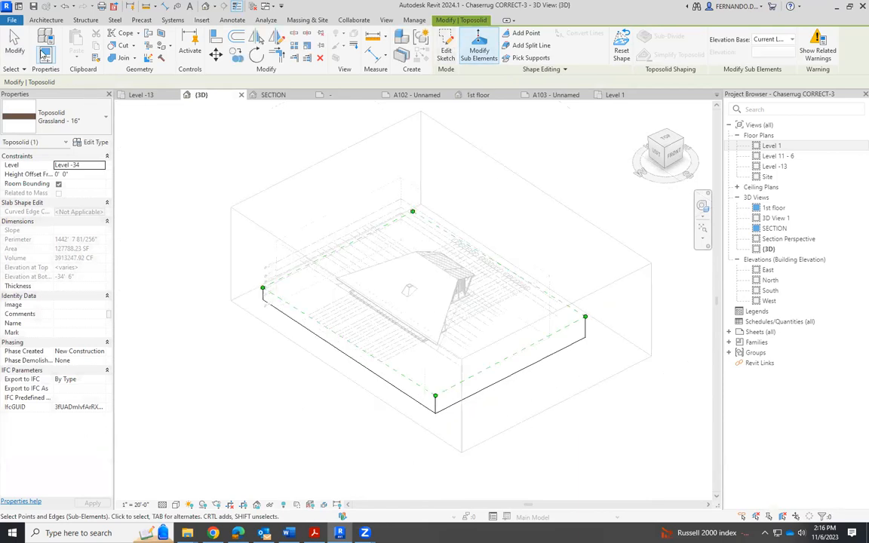
left_click(17, 44)
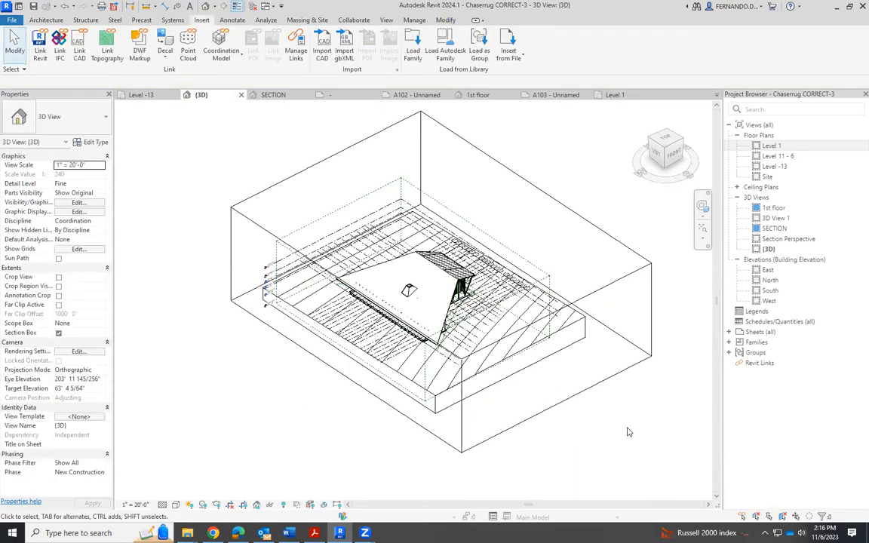
Check the reshaped terrain in the 1st floor view, and open sheet A102.
left_click(479, 95)
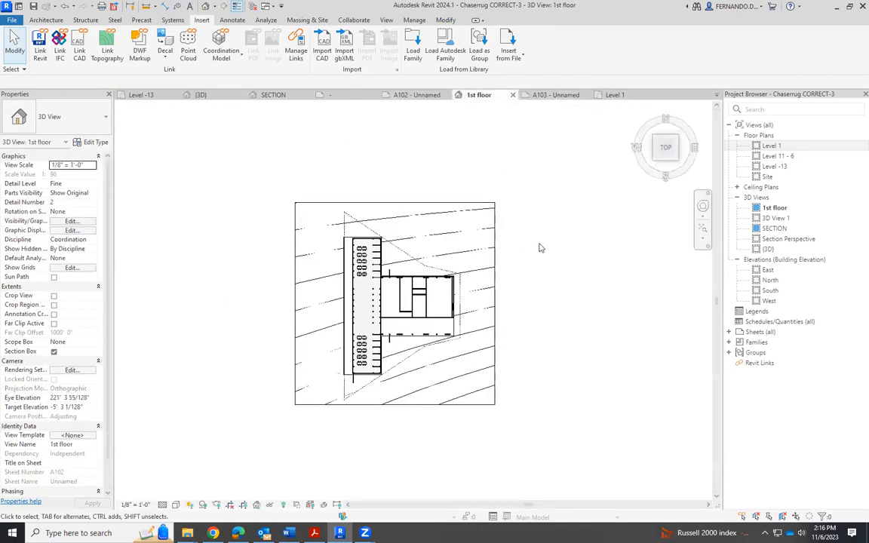
left_click(411, 97)
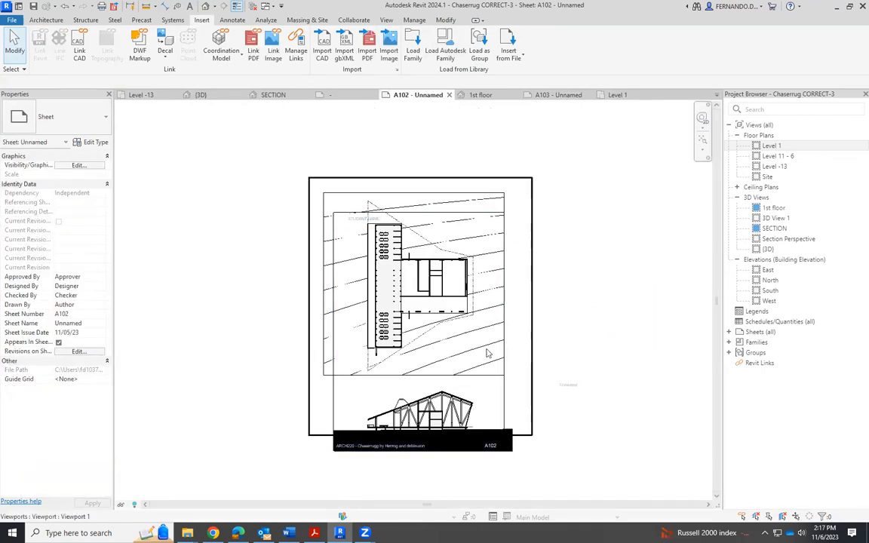
left_click(520, 219)
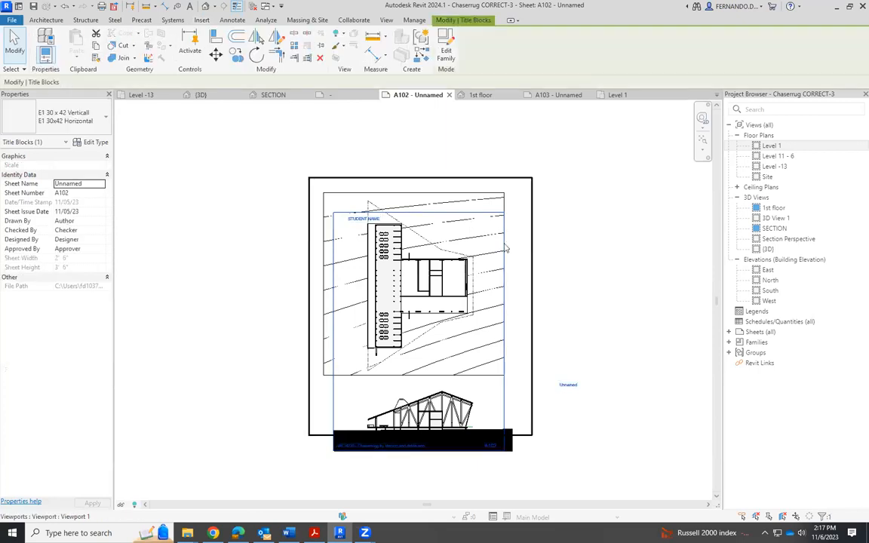
key("Down")
key("Down")
key("Down")
key("Up")
key("Up")
key("Up")
Nudge the 1st floor viewport down on sheet A102 toward the building section beneath it.
left_click(436, 318)
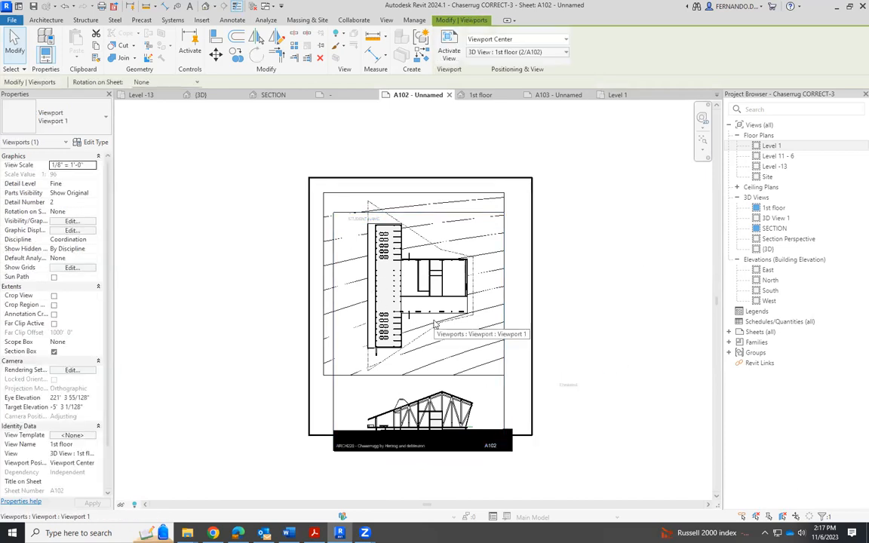
key("Down")
key("Down")
key("Down")
key("Down")
key("Down")
key("Down")
key("Down")
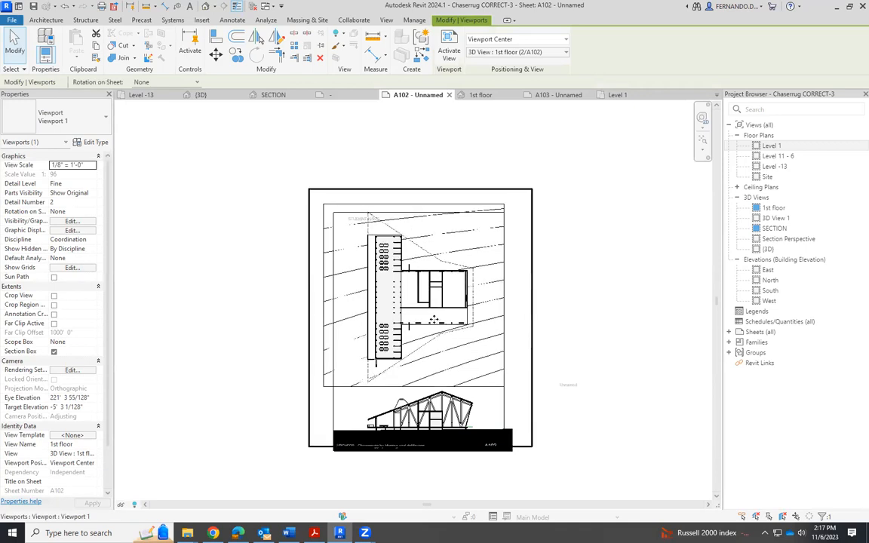
key("Down")
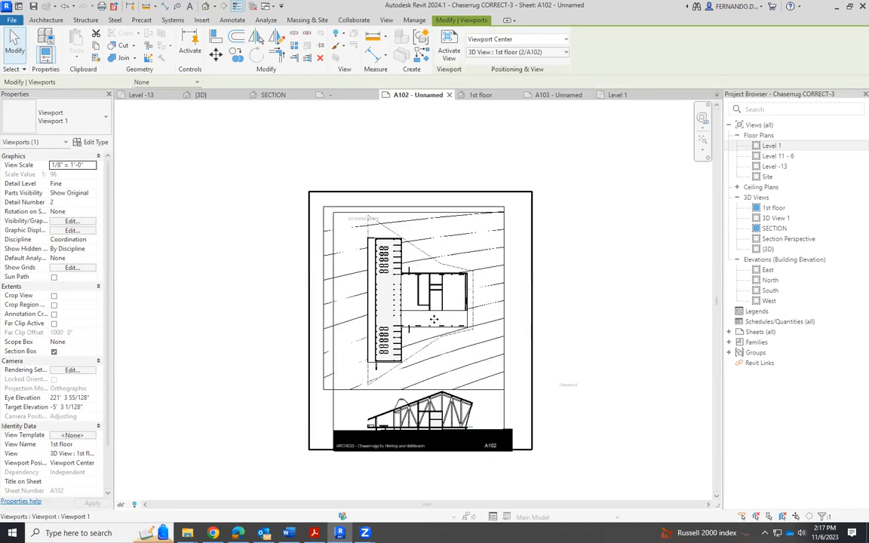
left_click(625, 315)
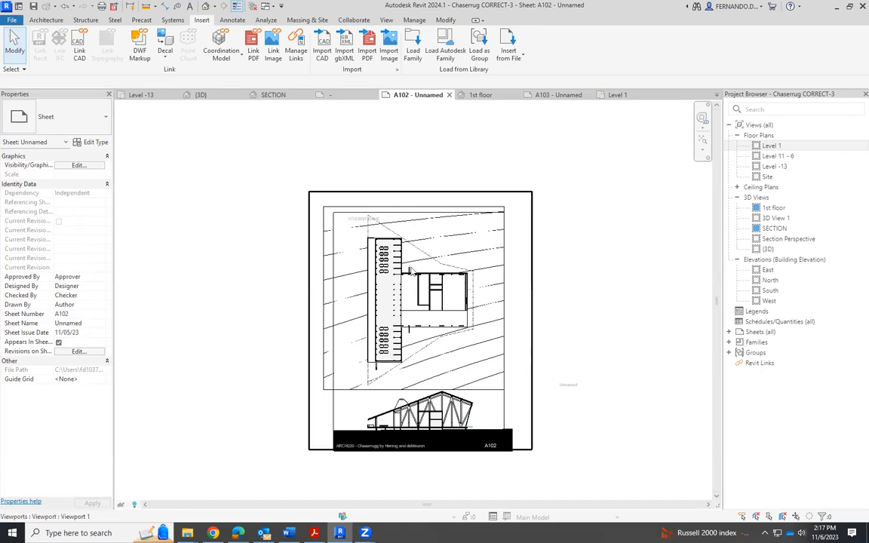
scroll(573, 467, "up", 3)
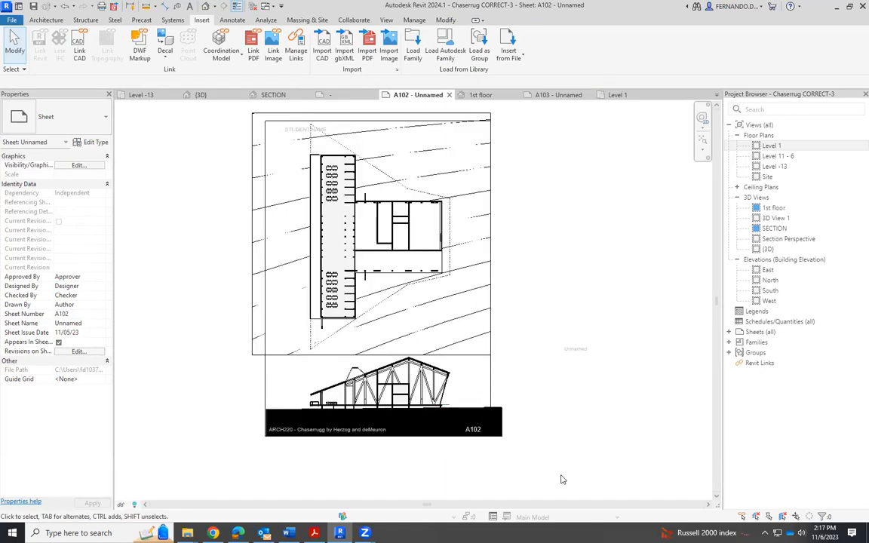
scroll(529, 377, "up", 2)
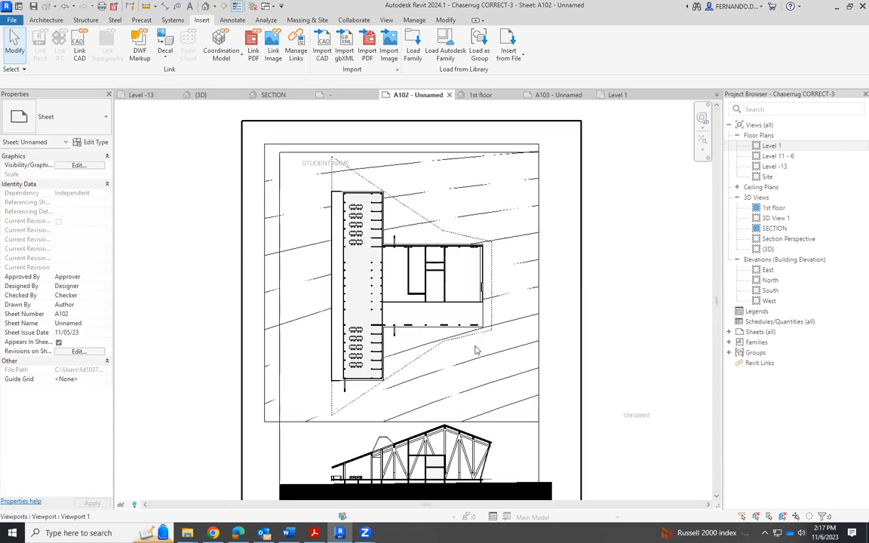
scroll(585, 193, "down", 2)
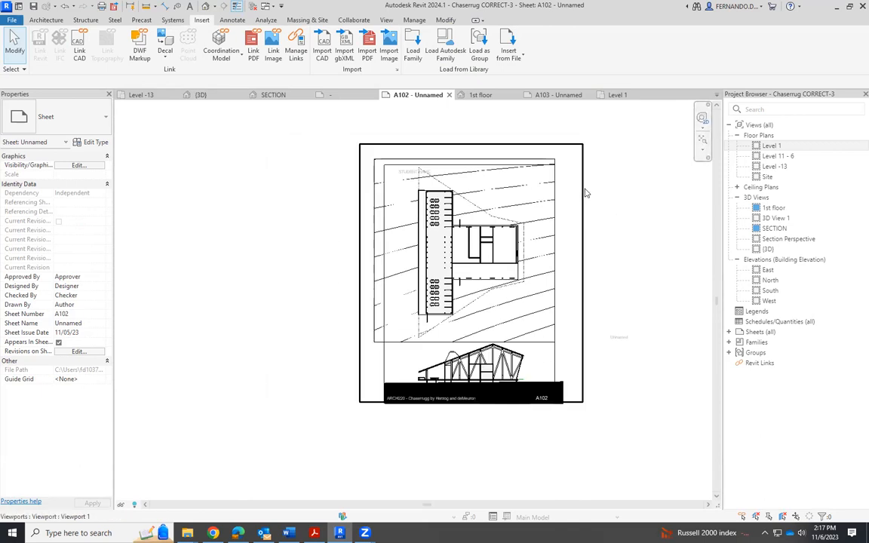